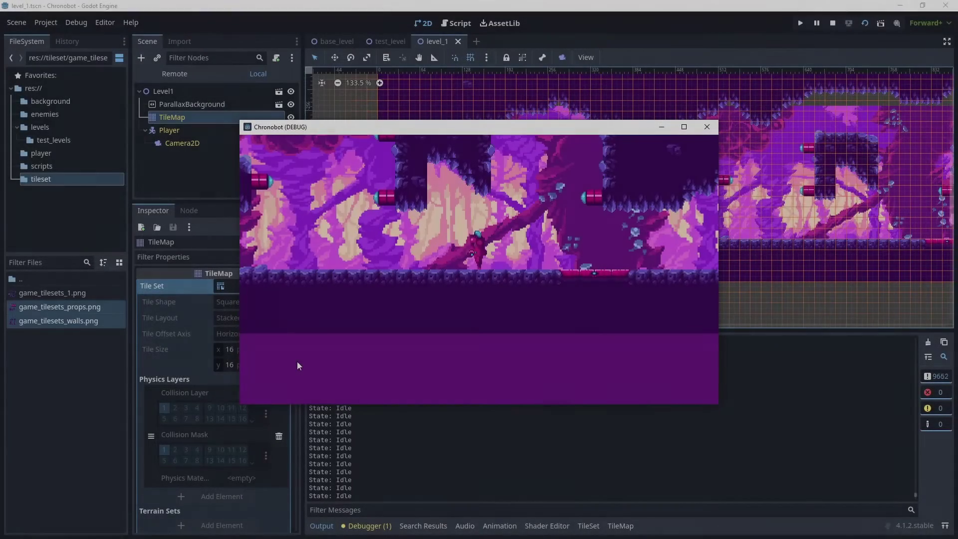
# Run the player right and left repeatedly, jumping while running right, then back to the left edge
pyautogui.press('Right')
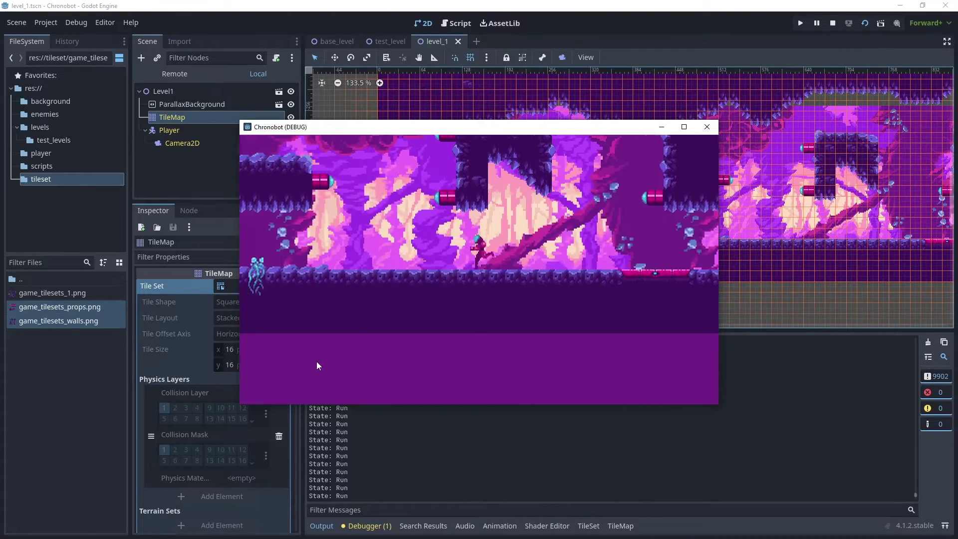
pyautogui.press('Left')
pyautogui.press('Left')
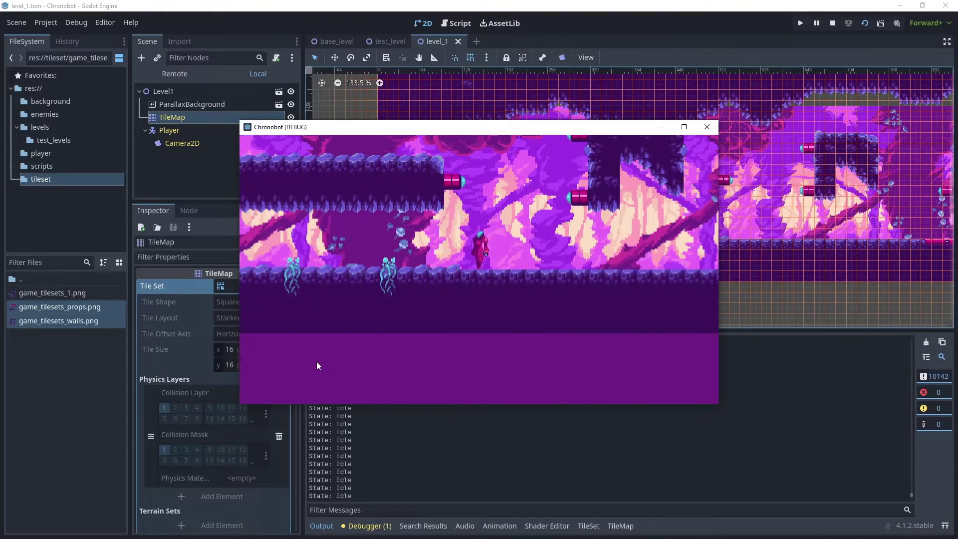
pyautogui.press('Right')
pyautogui.press('Left')
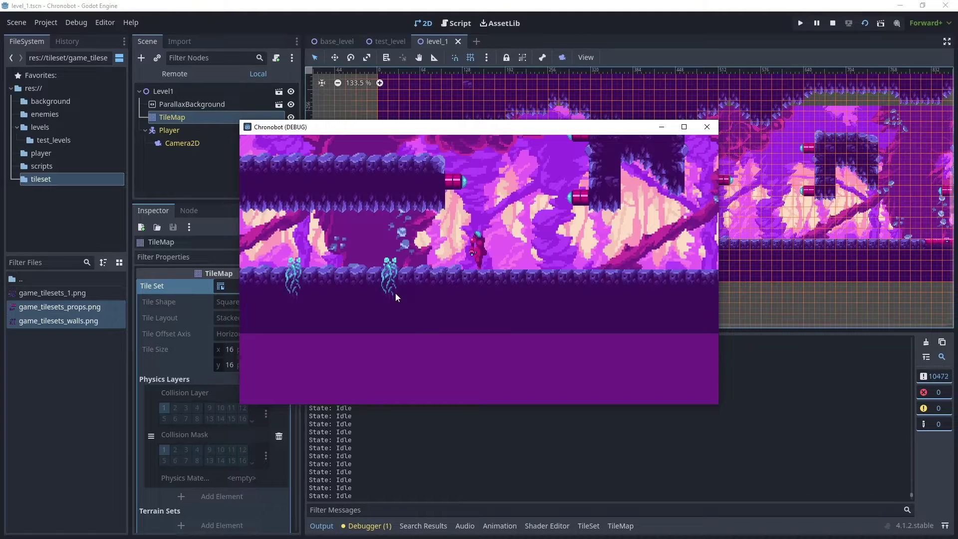
pyautogui.press('Right')
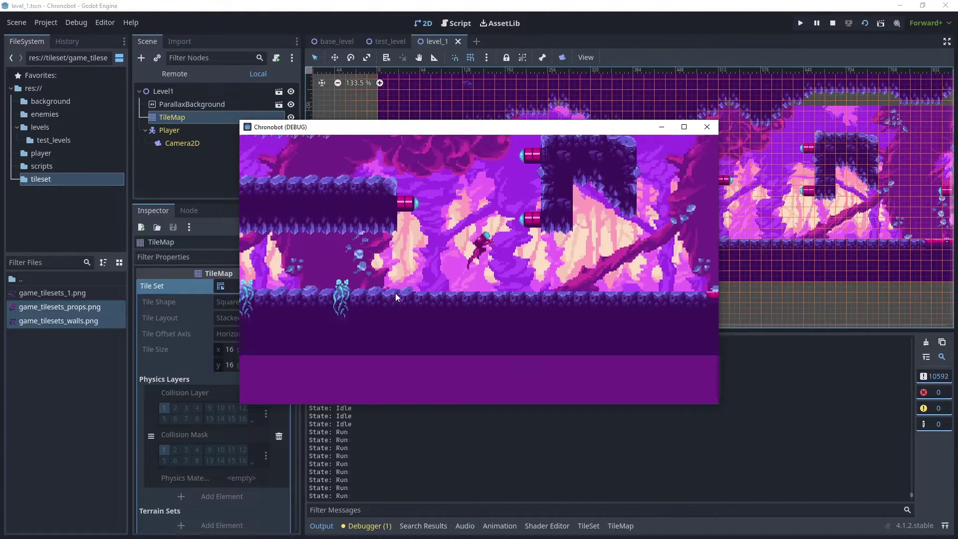
pyautogui.press('Left')
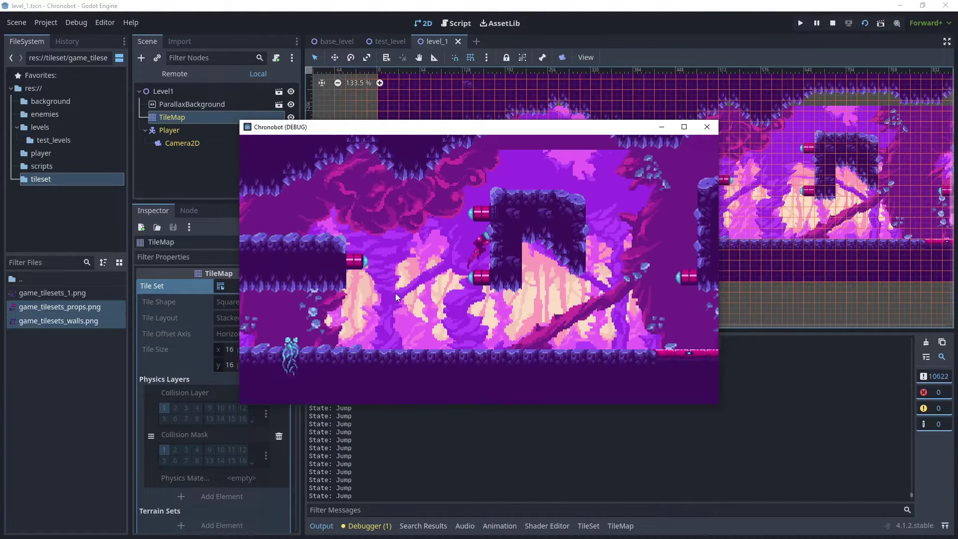
pyautogui.press('Right')
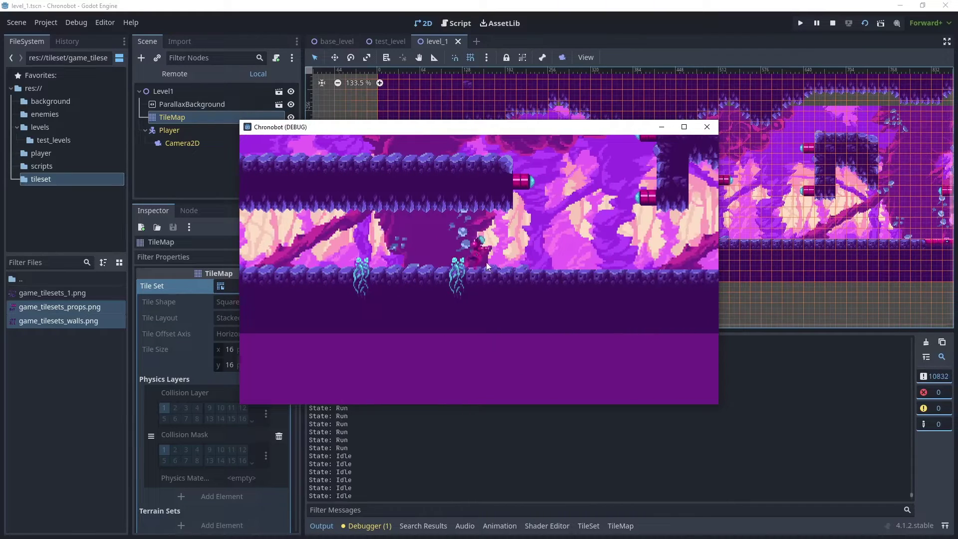
pyautogui.press('Left')
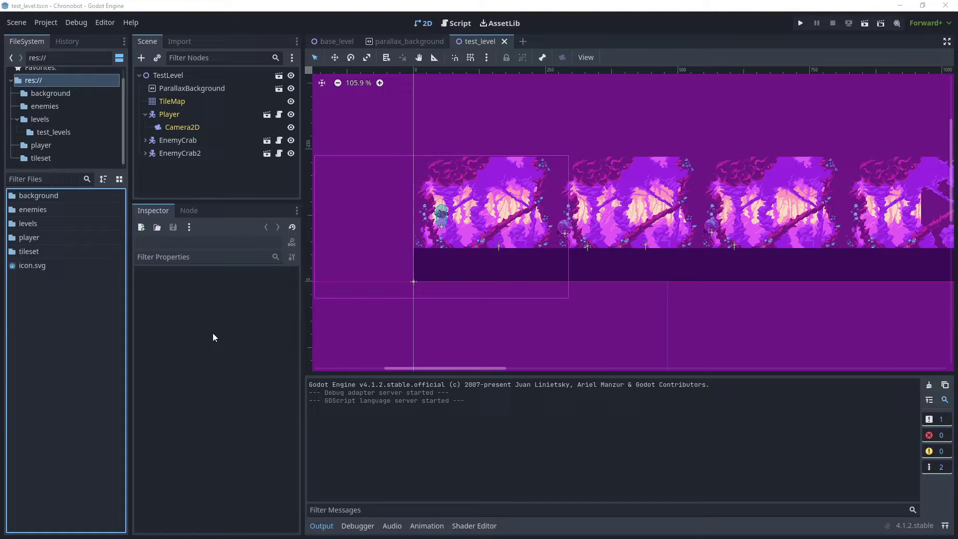
# Bring up the new-item options in the empty FileSystem area of the project root
pyautogui.rightClick(49, 292)
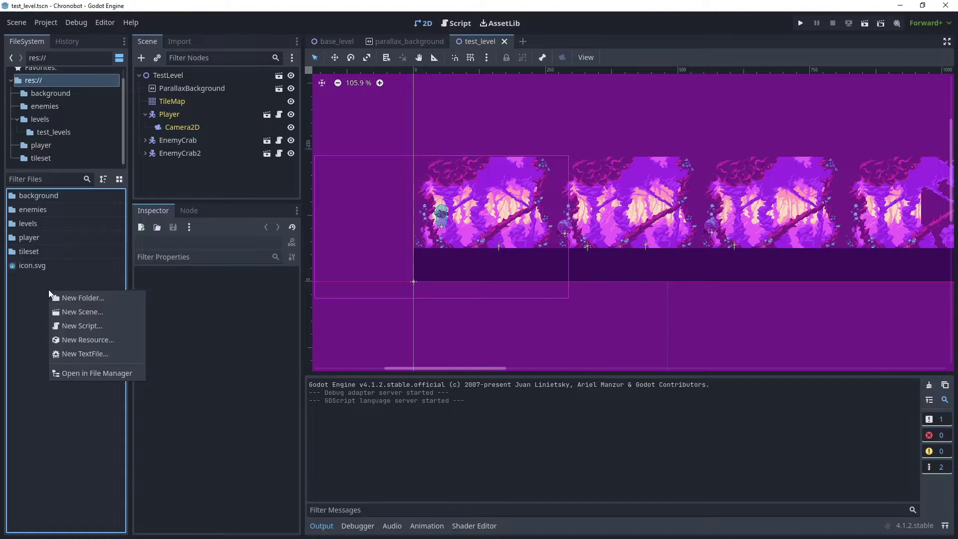
# Create a scripts folder holding a new game_manager.gd script and open it for editing
pyautogui.click(83, 298)
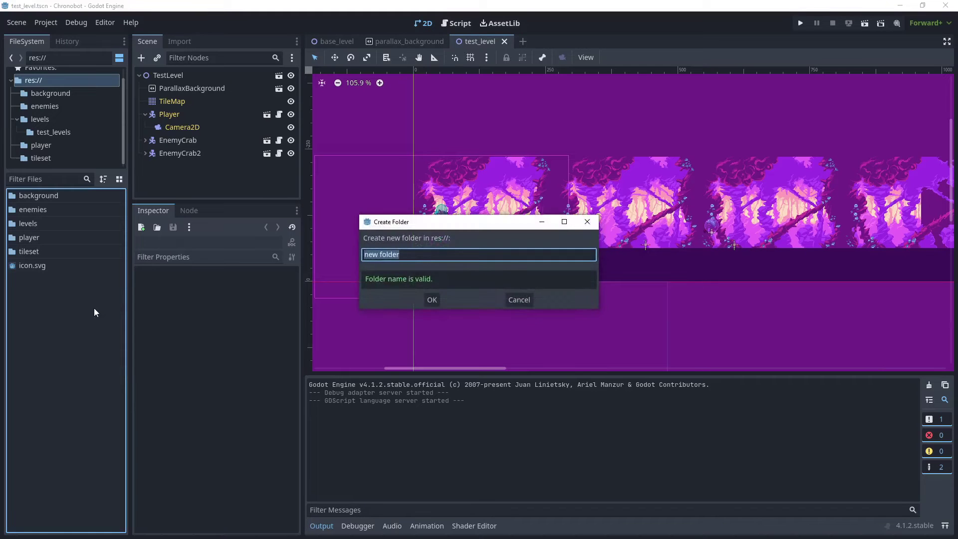
pyautogui.write('scripts')
pyautogui.press('Return')
pyautogui.rightClick(54, 243)
pyautogui.click(100, 274)
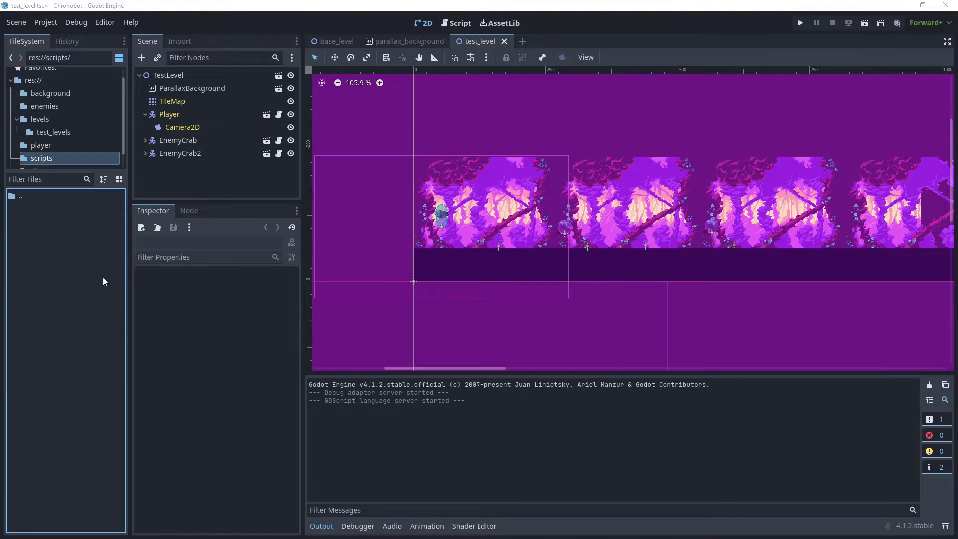
pyautogui.write('game_manager')
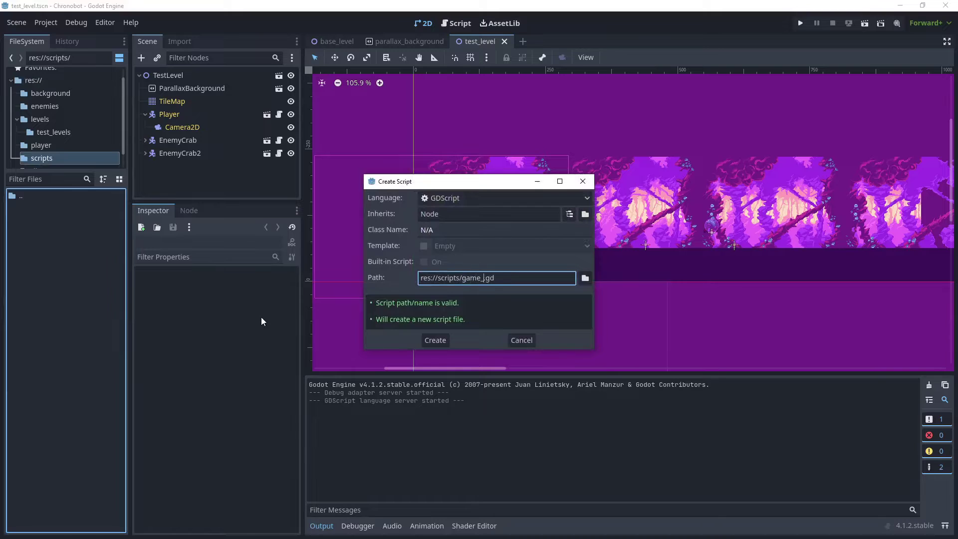
pyautogui.press('Return')
pyautogui.doubleClick(71, 210)
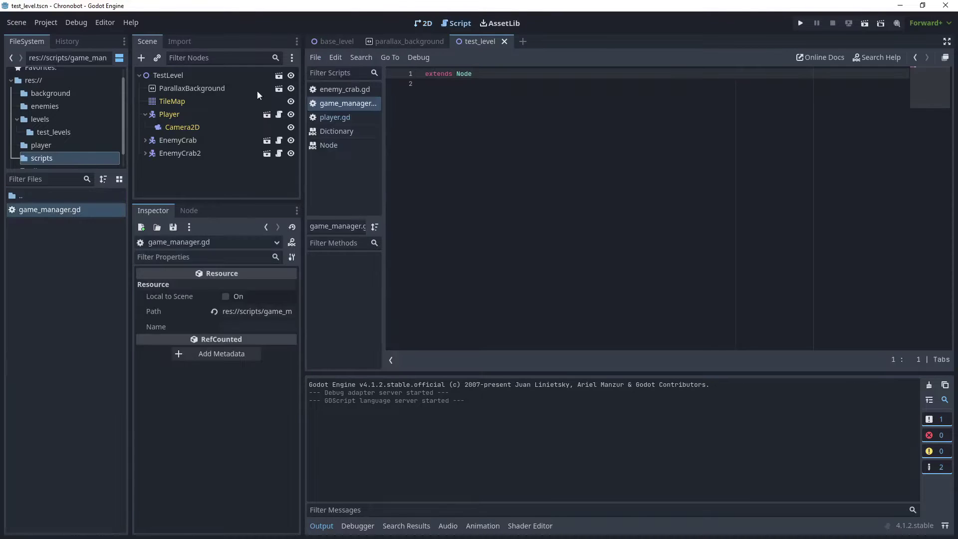
# Register scripts/game_manager.gd as the GameManager autoload in Project Settings
pyautogui.click(49, 24)
pyautogui.click(59, 32)
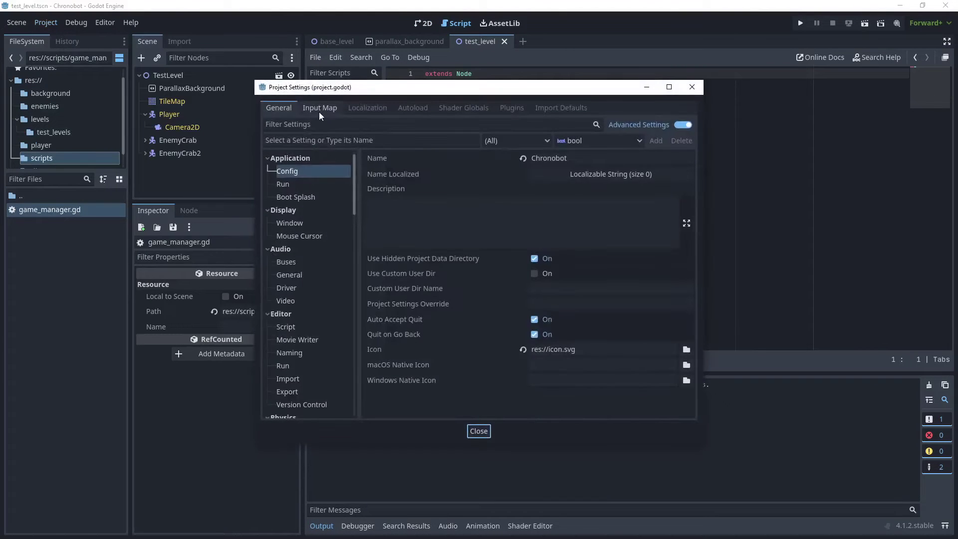
pyautogui.click(423, 107)
pyautogui.click(454, 126)
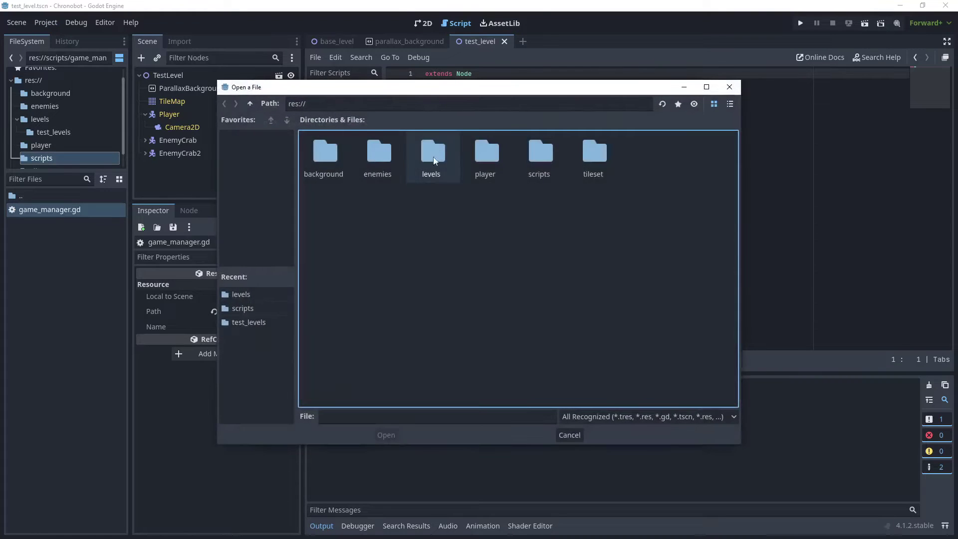
pyautogui.doubleClick(539, 156)
pyautogui.doubleClick(328, 161)
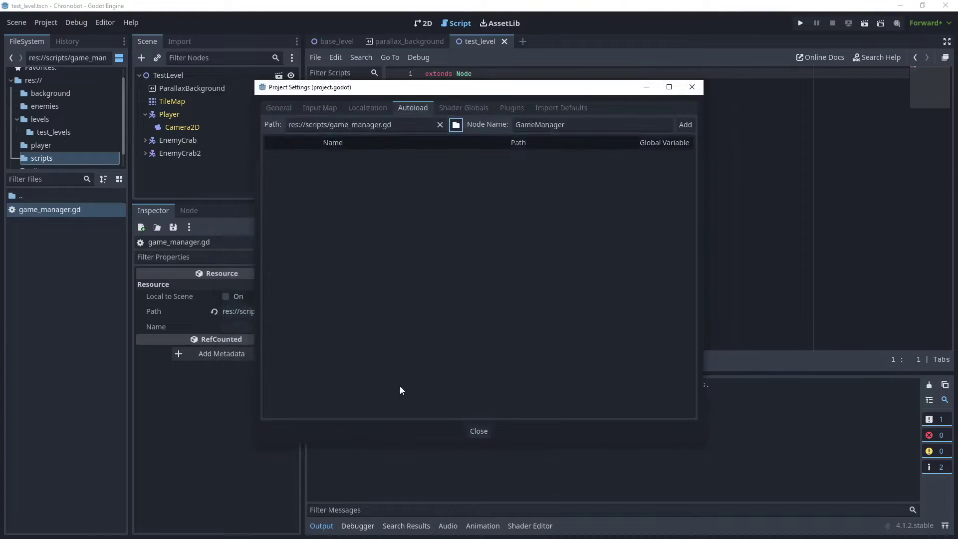
pyautogui.click(690, 129)
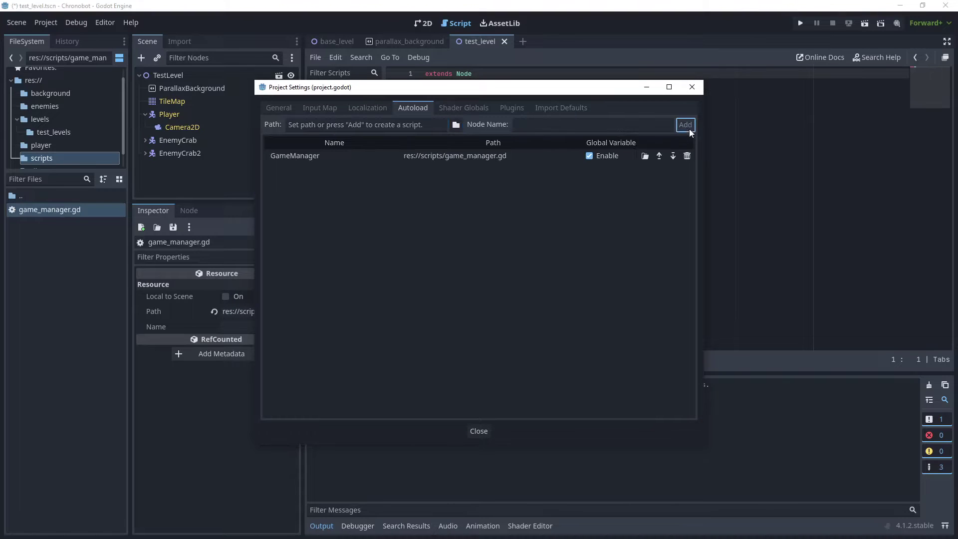
pyautogui.click(589, 156)
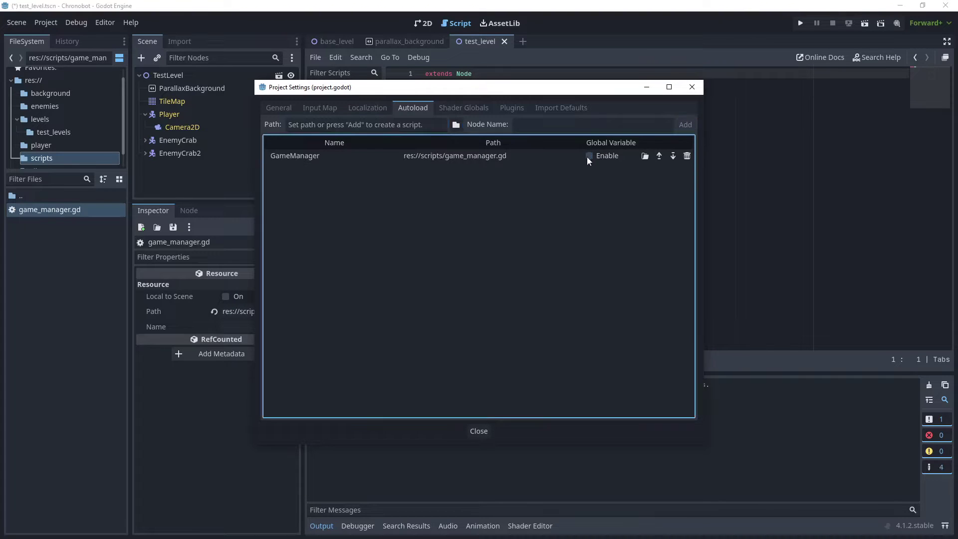
pyautogui.press('Escape')
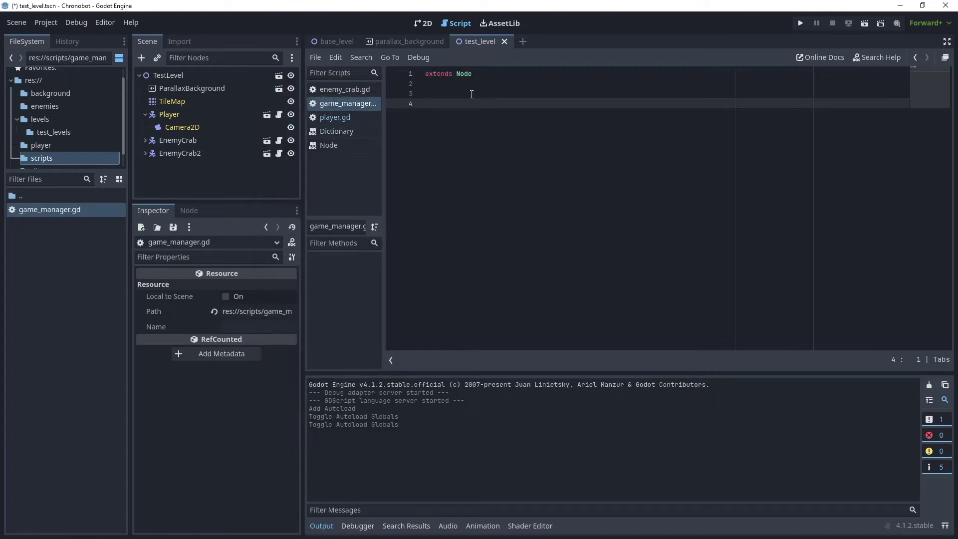
# Write func _ready() calling RenderingServer.set_default_clear_color in game_manager.gd
pyautogui.write('func _ready():')
pyautogui.press('Return')
pyautogui.write('Render')
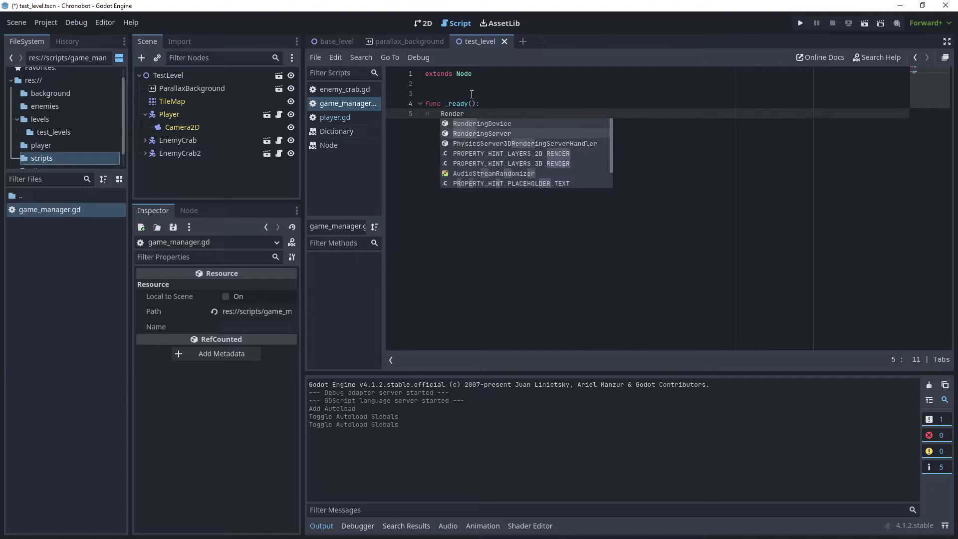
pyautogui.press('Return')
pyautogui.write('.')
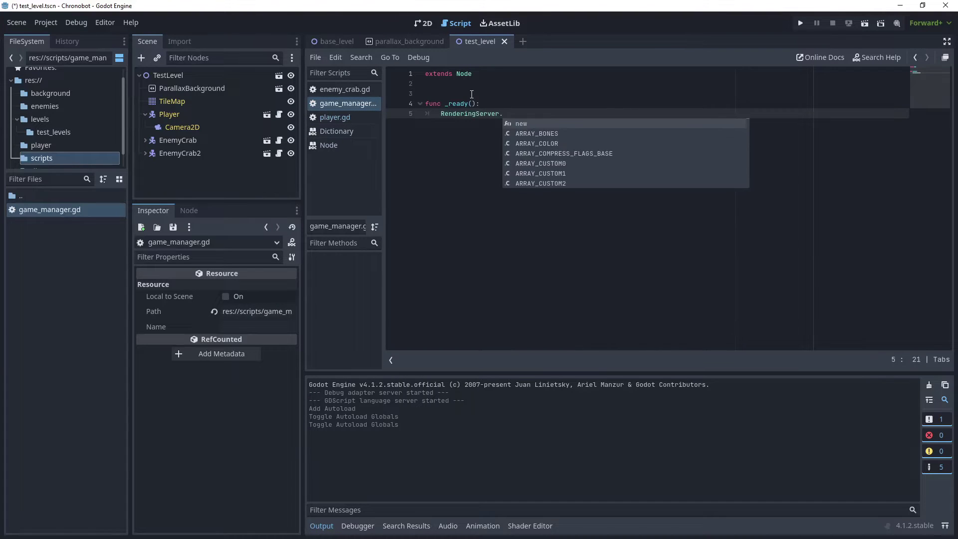
pyautogui.write('set_def')
pyautogui.press('Return')
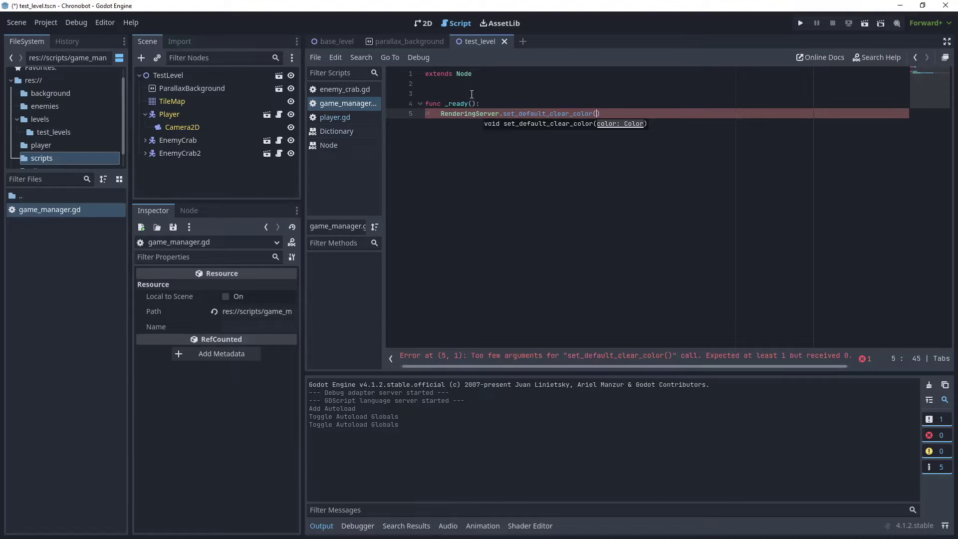
# Copy Rendering > Environment > Default Clear Color into the call, then reset that setting to default
pyautogui.click(46, 22)
pyautogui.click(62, 39)
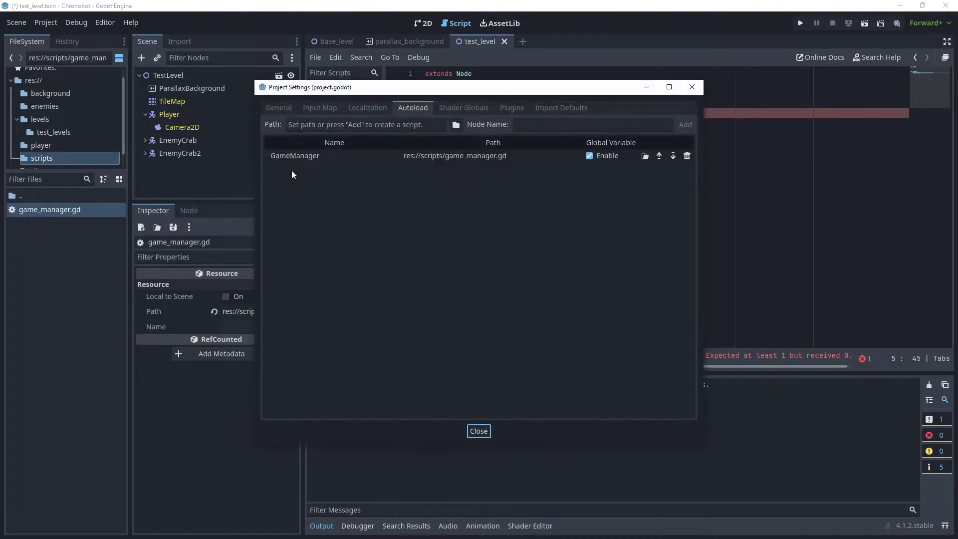
pyautogui.scroll(-10, 308, 313)
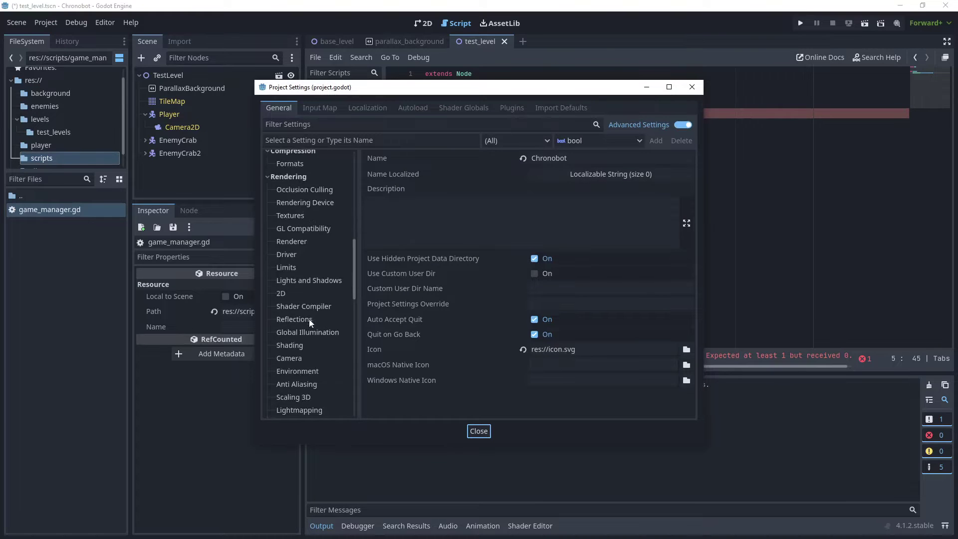
pyautogui.scroll(-5, 300, 186)
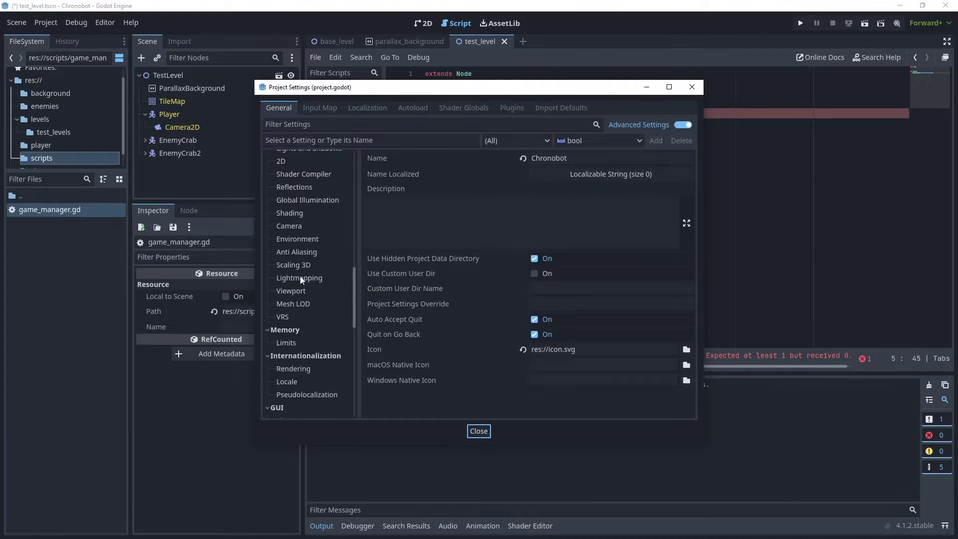
pyautogui.click(306, 239)
pyautogui.scroll(-5, 599, 319)
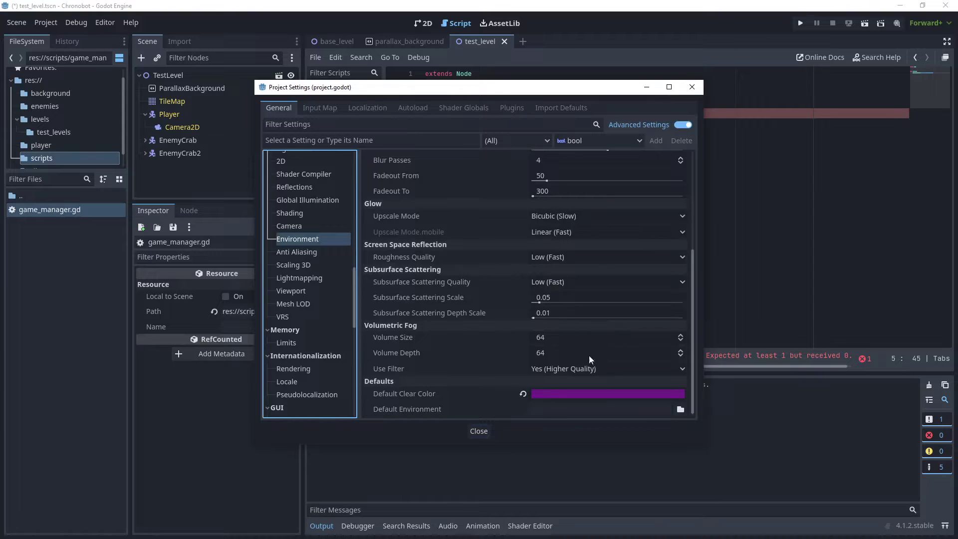
pyautogui.click(554, 394)
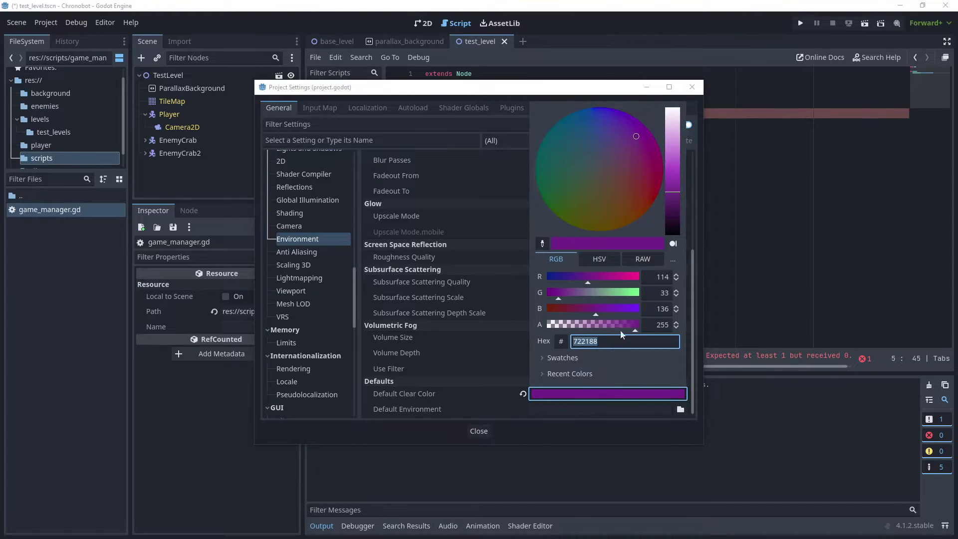
pyautogui.click(618, 378)
pyautogui.click(524, 377)
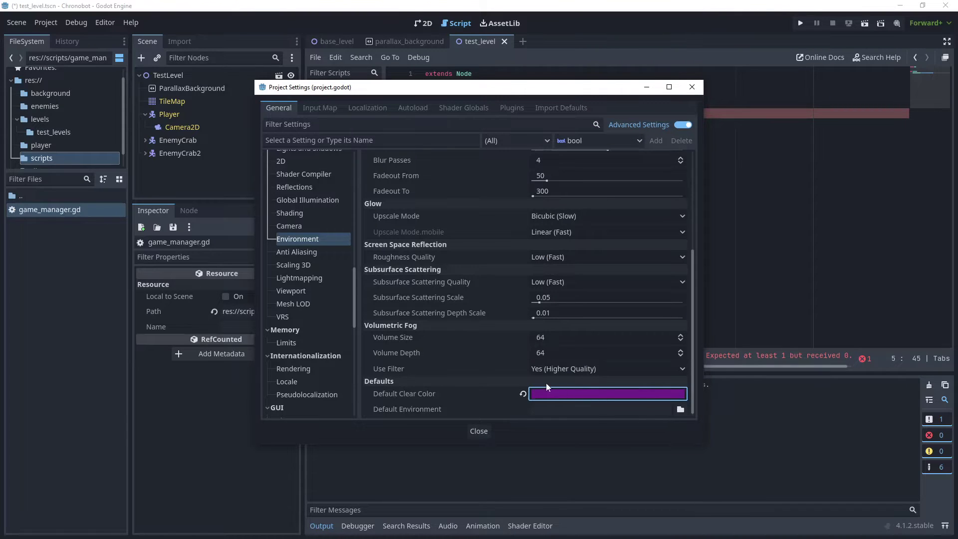
pyautogui.moveTo(580, 393)
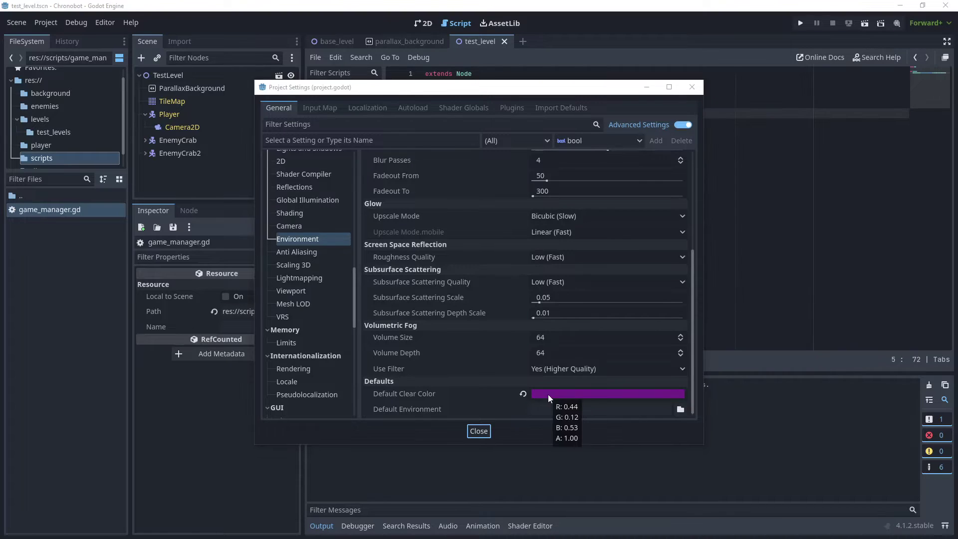
pyautogui.click(522, 393)
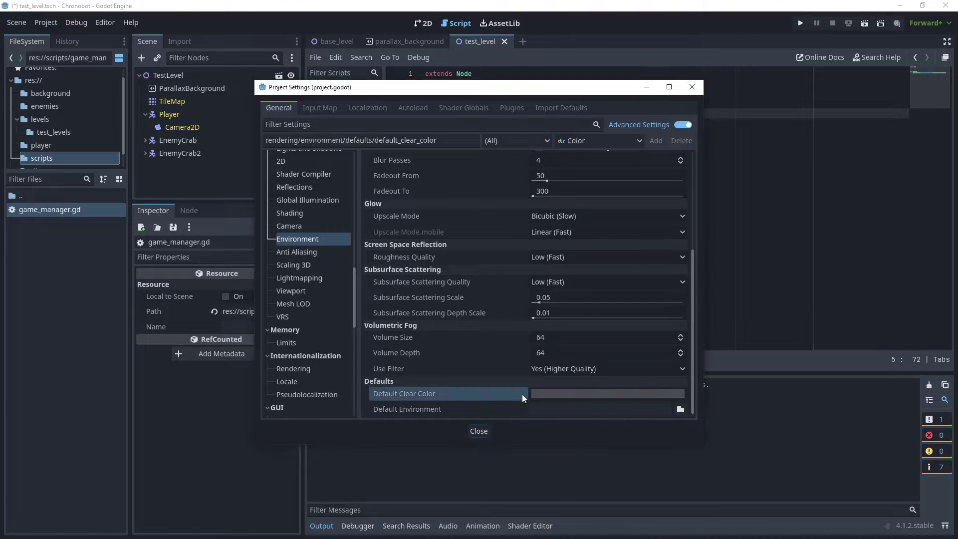
# Close Project Settings and undo the accidental move of the word Color on line 5
pyautogui.click(478, 431)
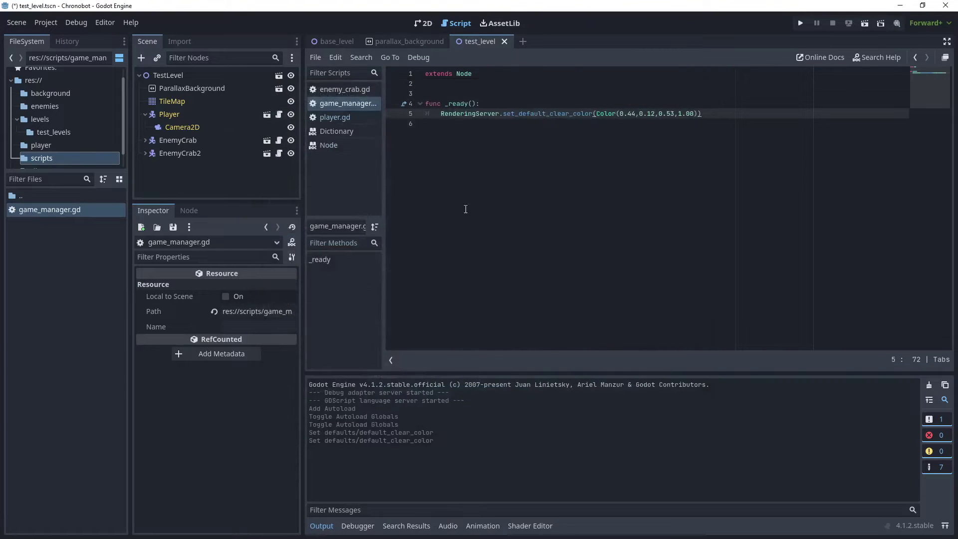
pyautogui.press('Down')
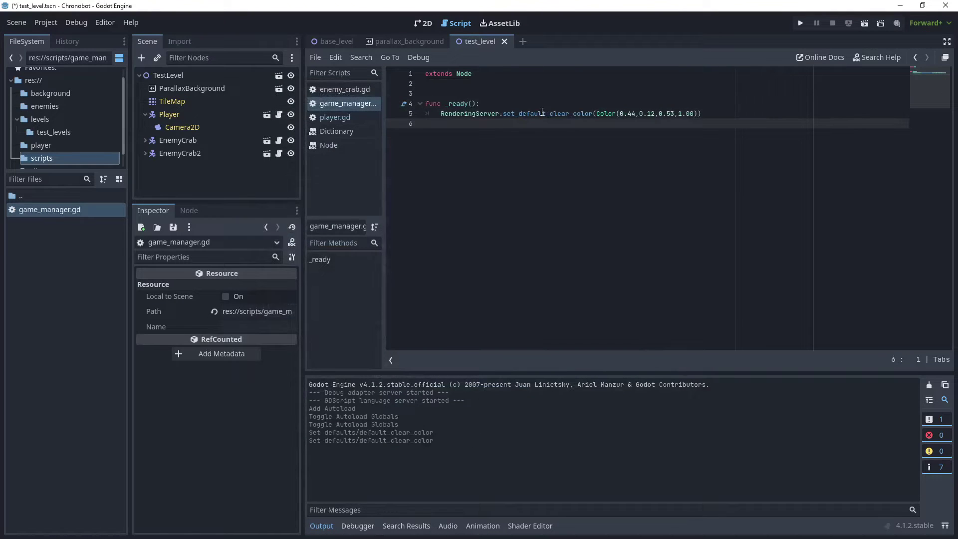
pyautogui.doubleClick(605, 114)
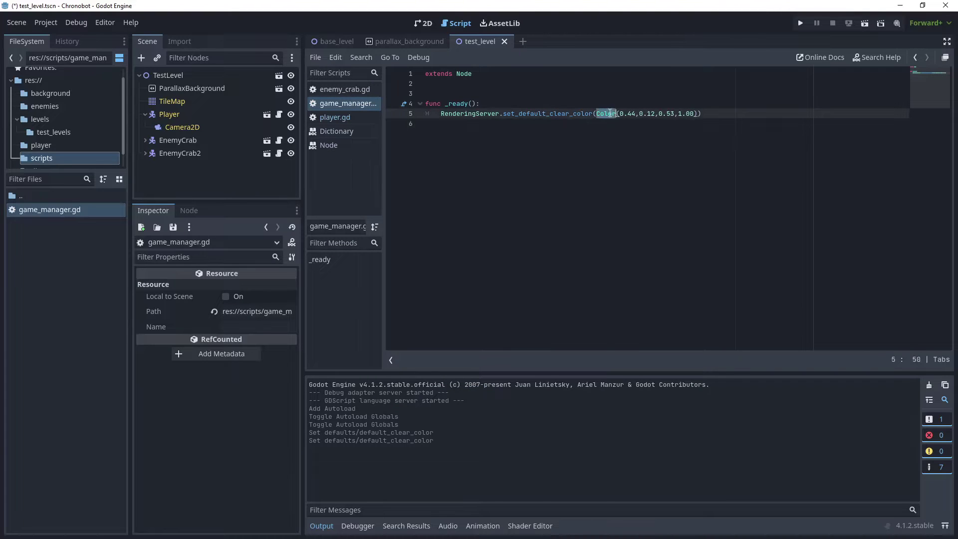
pyautogui.moveTo(618, 113)
pyautogui.mouseDown()
pyautogui.moveTo(695, 114)
pyautogui.moveTo(621, 114)
pyautogui.mouseUp()
pyautogui.hotkey('ctrl', 'z')
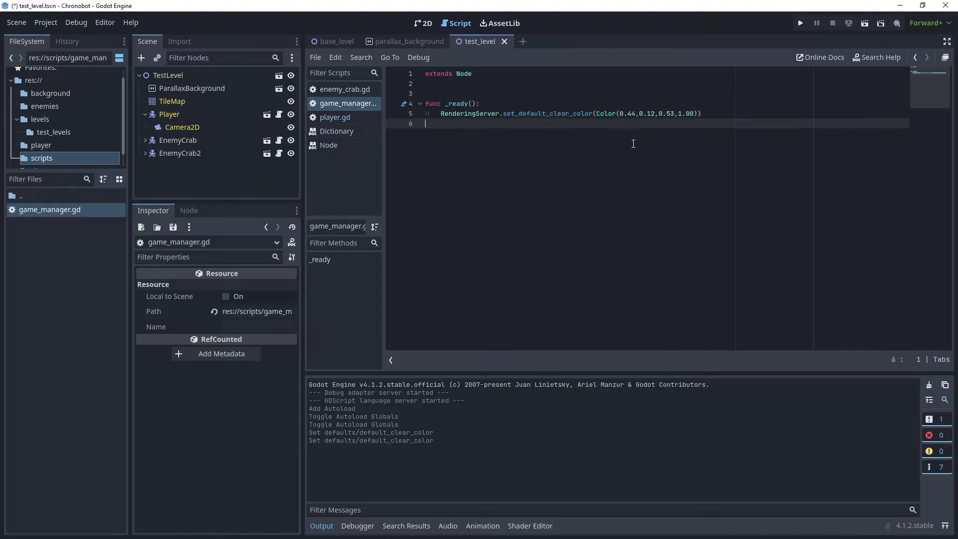
# Save and run the current scene to check the purple background, then stop the game
pyautogui.click(865, 23)
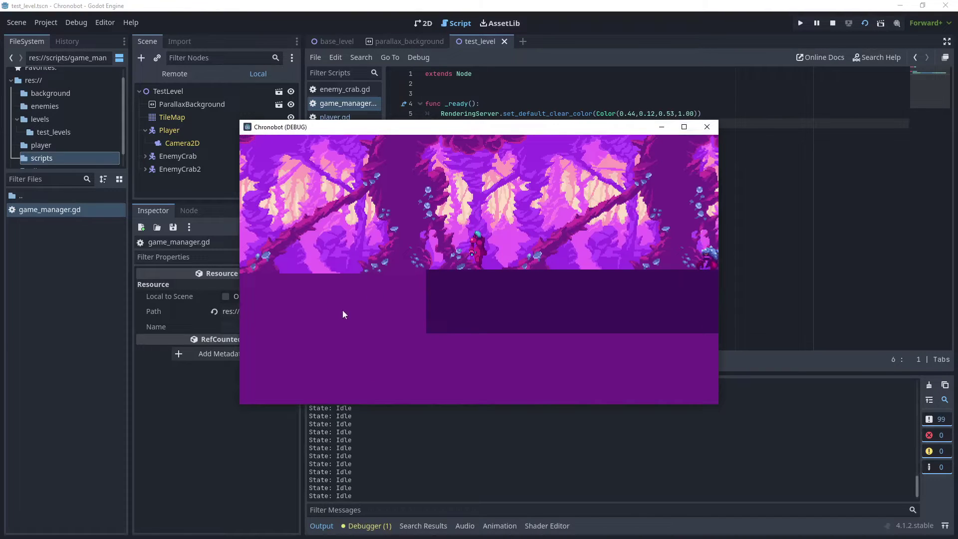
pyautogui.click(833, 23)
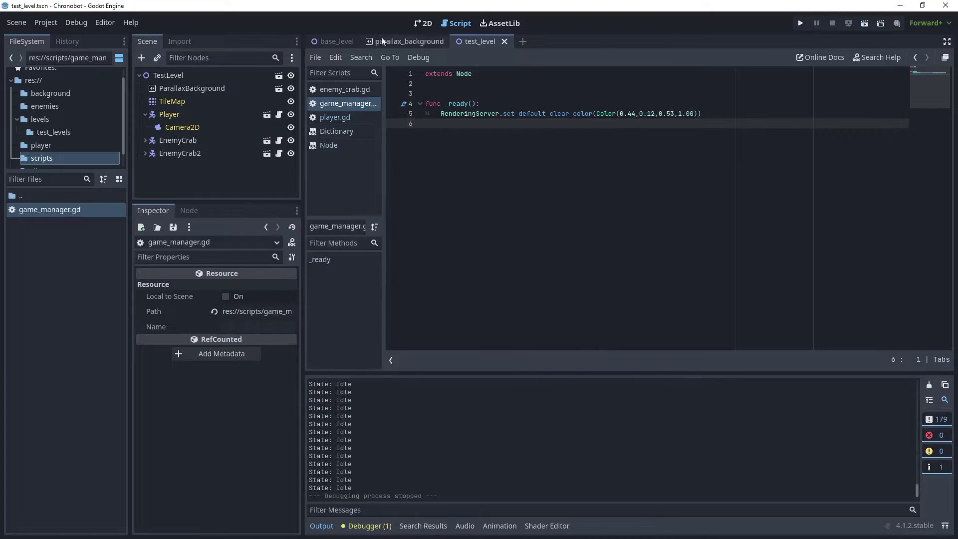
pyautogui.click(424, 23)
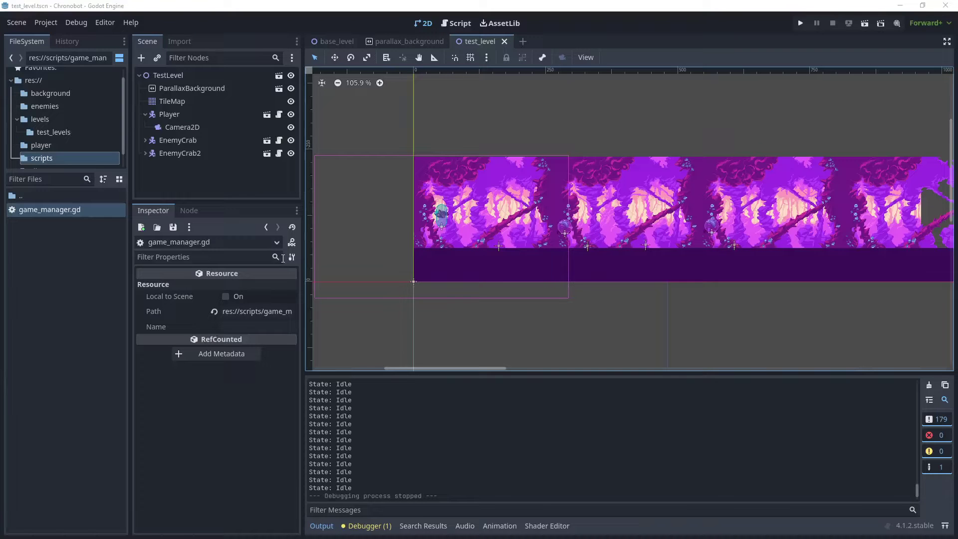
# Create a new scene inheriting levels/base_level.tscn
pyautogui.click(17, 22)
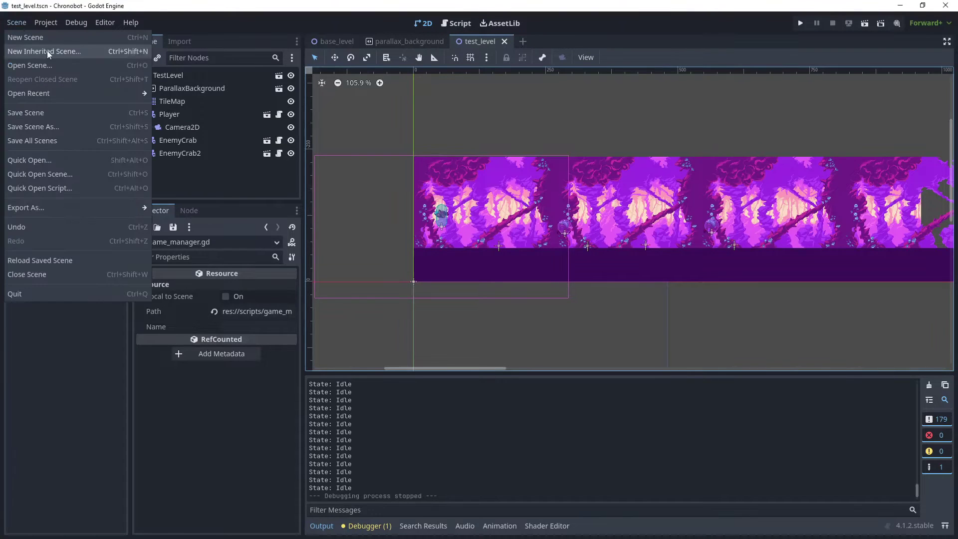
pyautogui.click(47, 50)
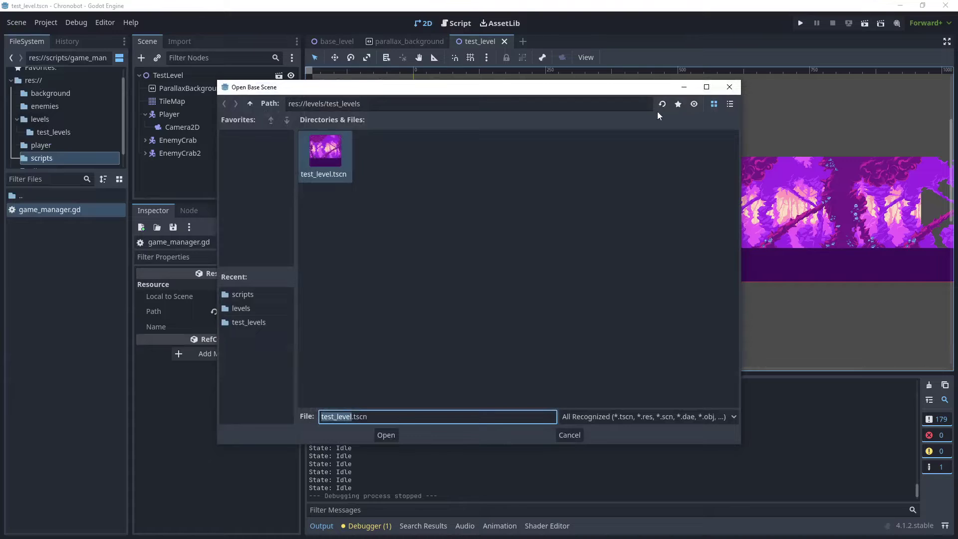
pyautogui.click(250, 103)
pyautogui.click(378, 159)
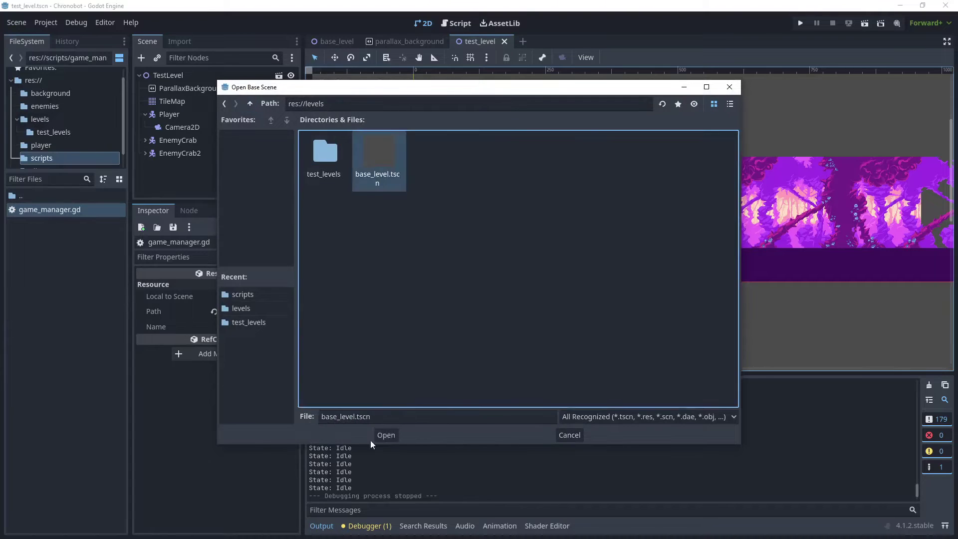
pyautogui.click(387, 435)
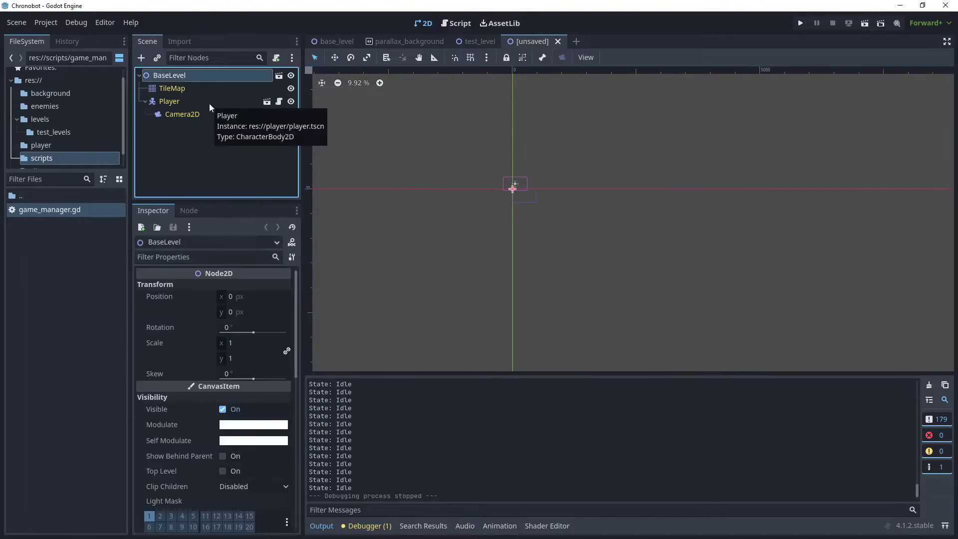
# Rename the root node to Level1 and save the scene as level_1.tscn
pyautogui.press('F2')
pyautogui.write('Level')
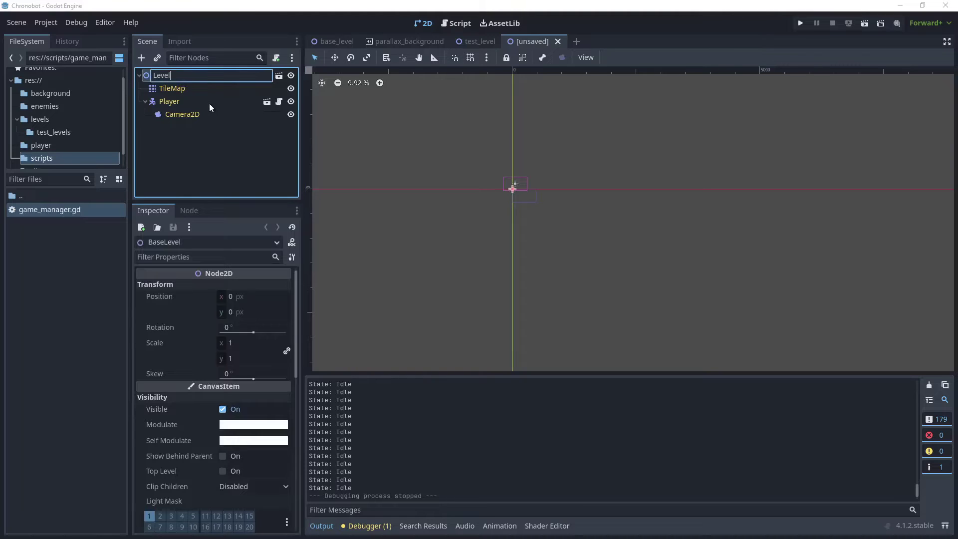
pyautogui.write('1')
pyautogui.press('Return')
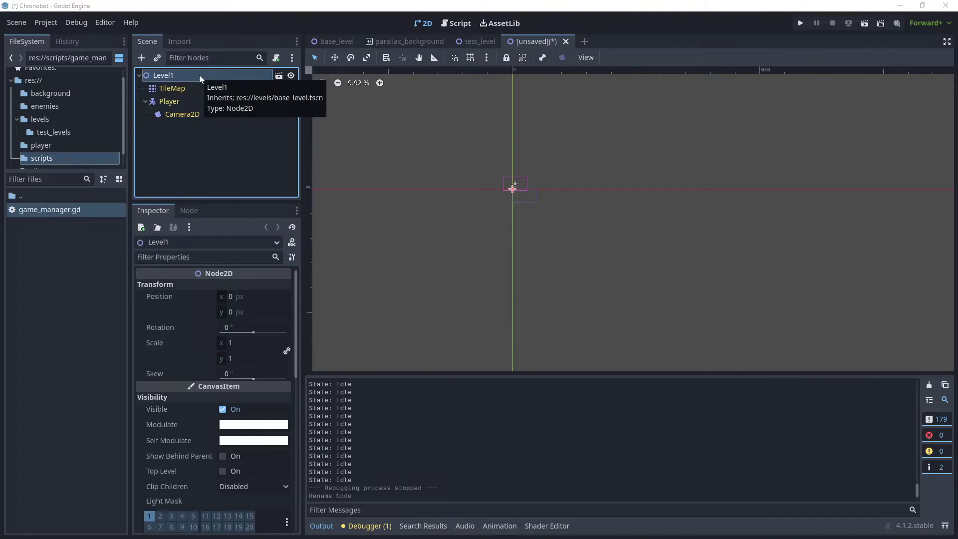
pyautogui.hotkey('ctrl', 's')
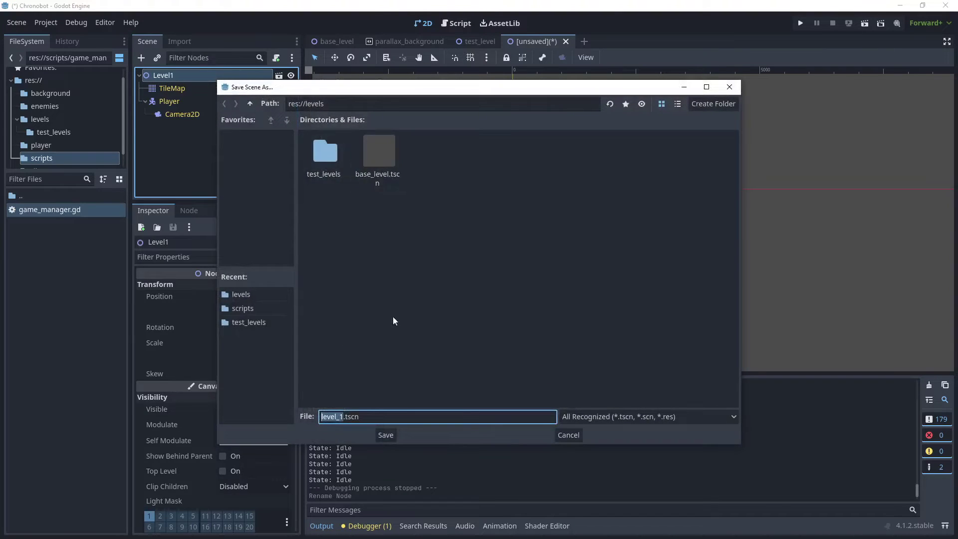
pyautogui.click(386, 435)
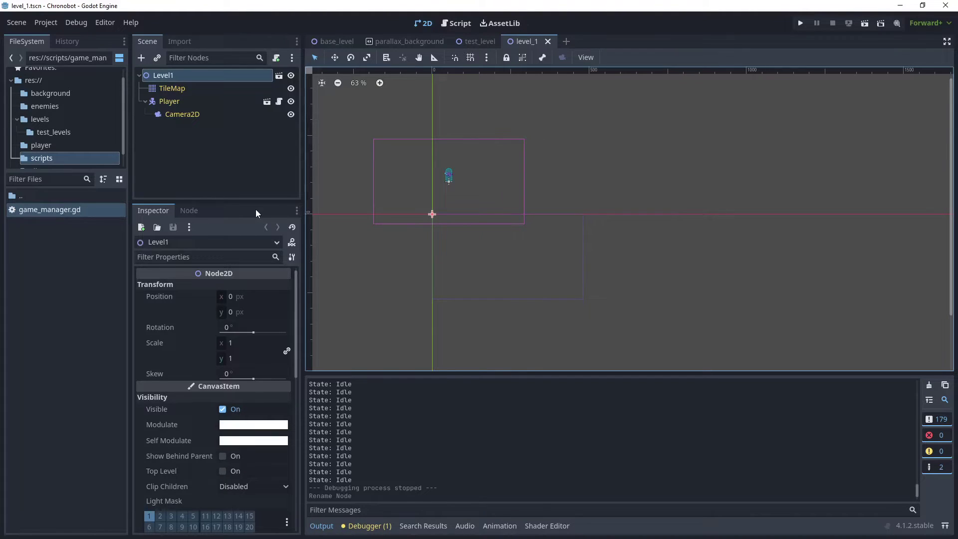
# Instance background/parallax_background.tscn under Level1 and open it for editing
pyautogui.doubleClick(20, 196)
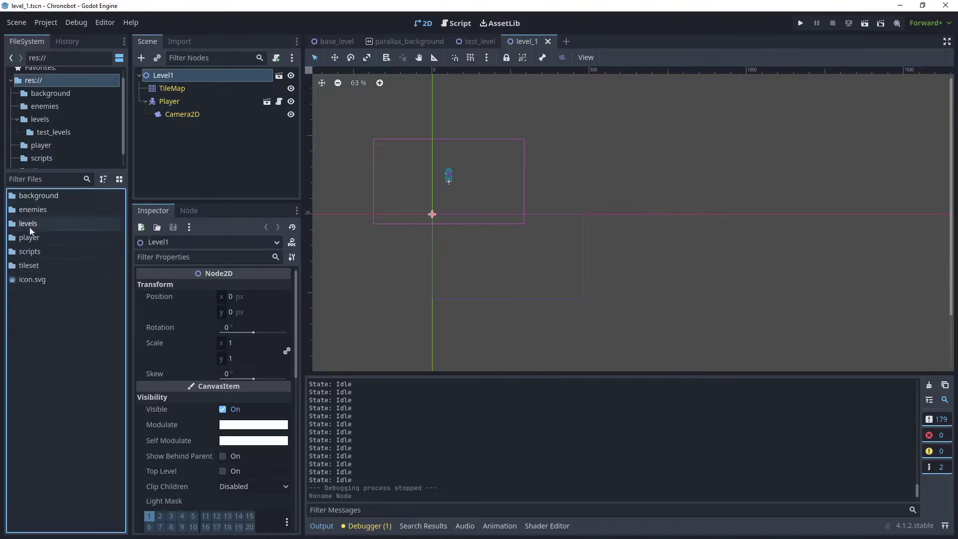
pyautogui.doubleClick(37, 195)
pyautogui.moveTo(53, 240); pyautogui.dragTo(160, 77)
pyautogui.scroll(1, 476, 187)
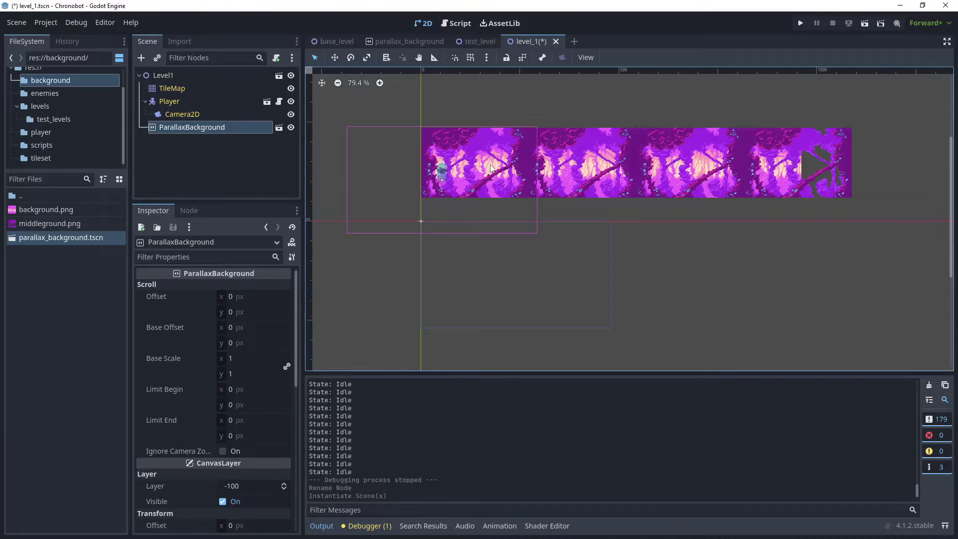
pyautogui.scroll(2, 492, 169)
pyautogui.scroll(1, 492, 168)
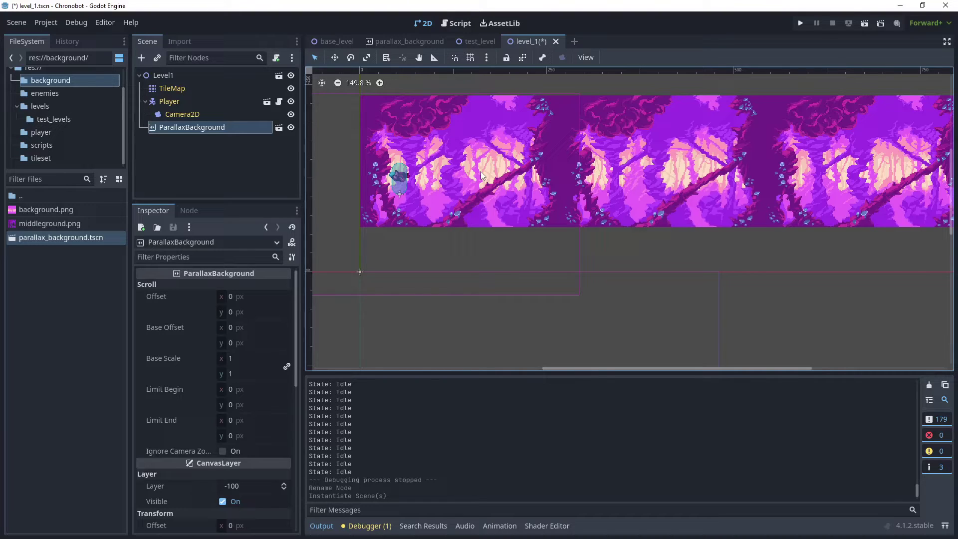
pyautogui.click(280, 130)
# Hide Sprite2D2 and both middleground sprites, and set the first background sprite's scale to 1.5
pyautogui.scroll(1, 401, 267)
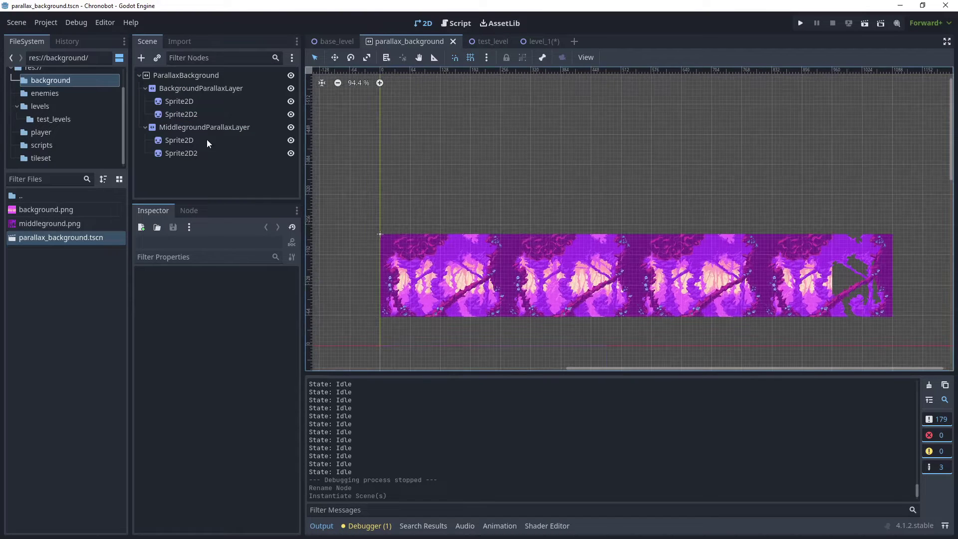
pyautogui.click(188, 102)
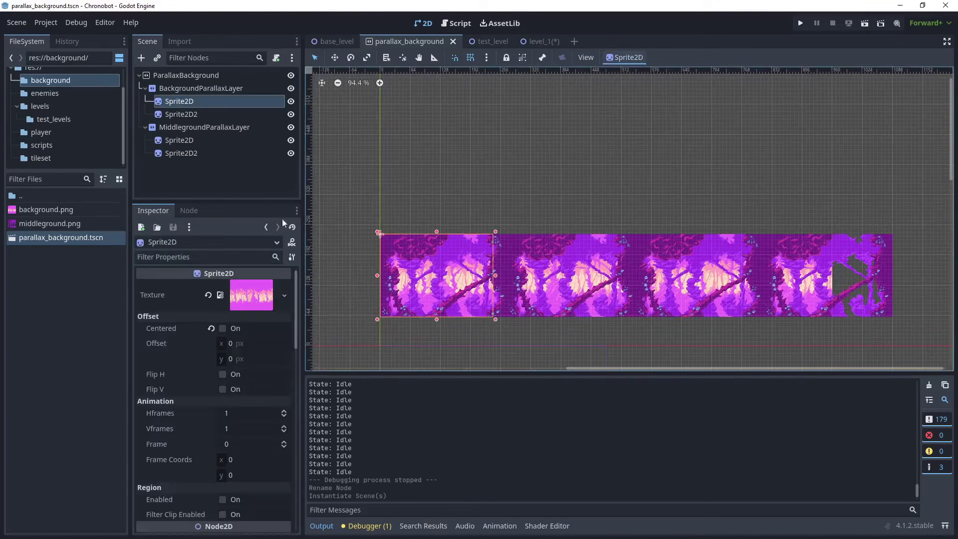
pyautogui.click(290, 114)
pyautogui.click(291, 140)
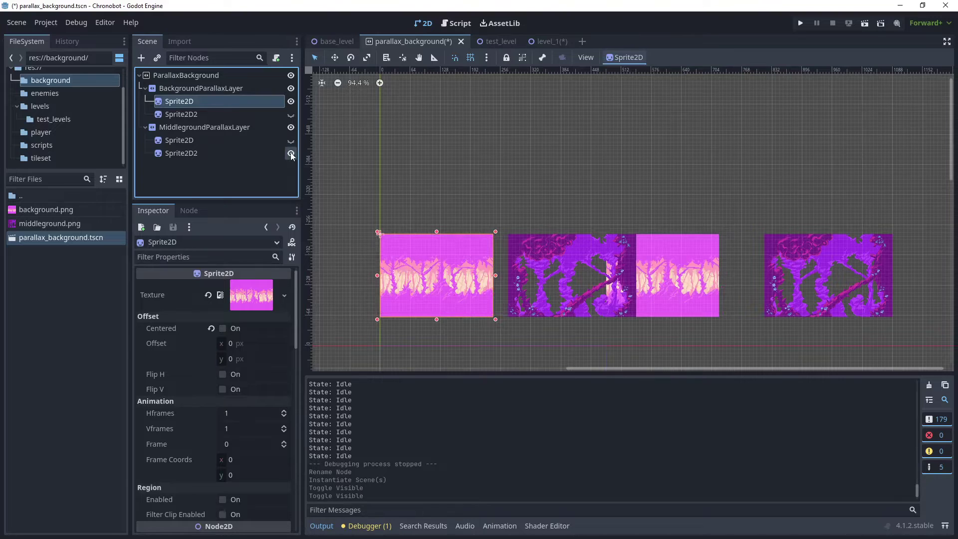
pyautogui.click(290, 154)
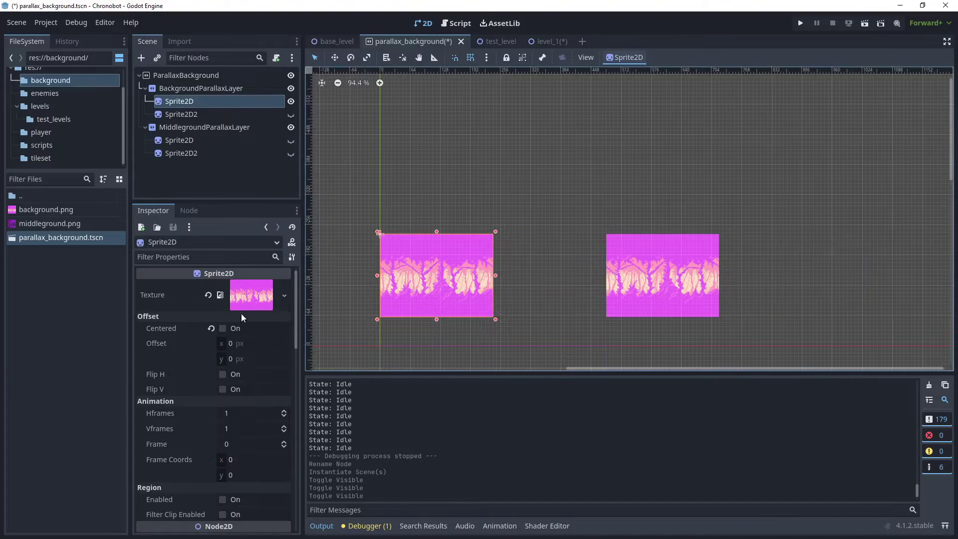
pyautogui.scroll(-5, 241, 314)
pyautogui.click(256, 399)
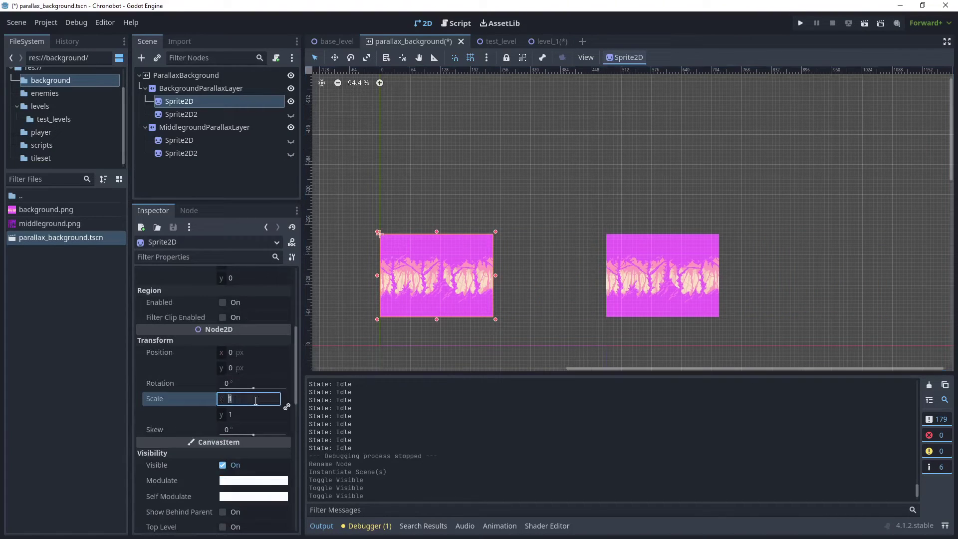
pyautogui.write('1.5')
pyautogui.press('Tab')
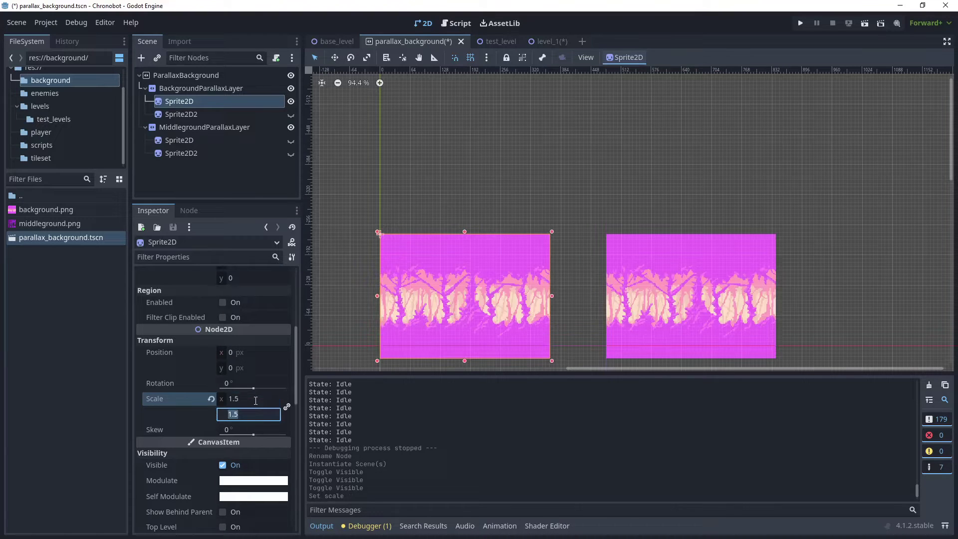
# Show Sprite2D2 again and scale it to 1.5 as well
pyautogui.click(193, 115)
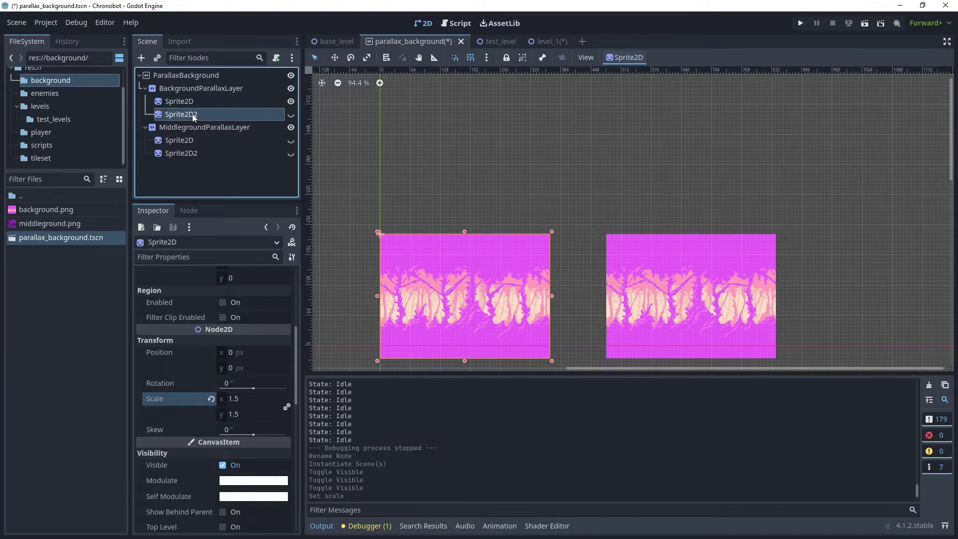
pyautogui.click(291, 114)
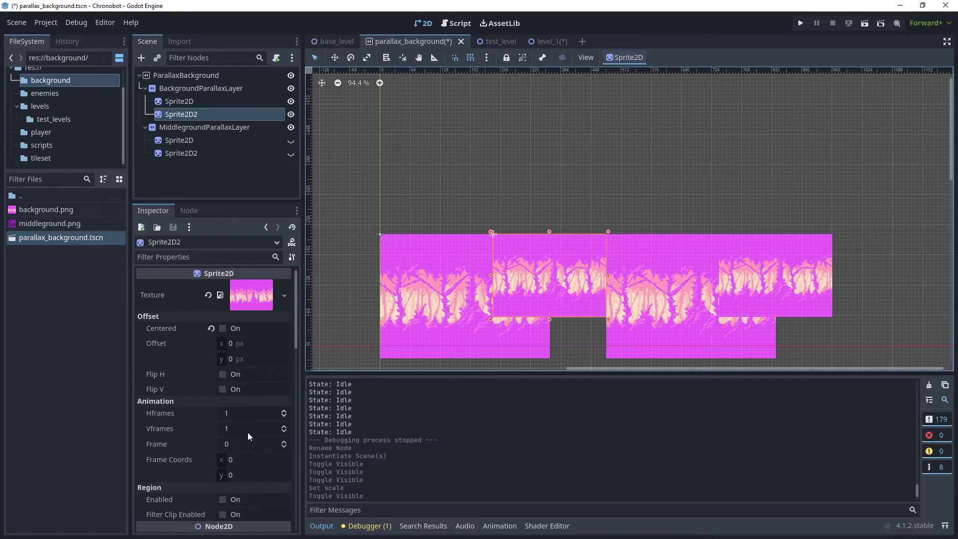
pyautogui.scroll(-5, 247, 432)
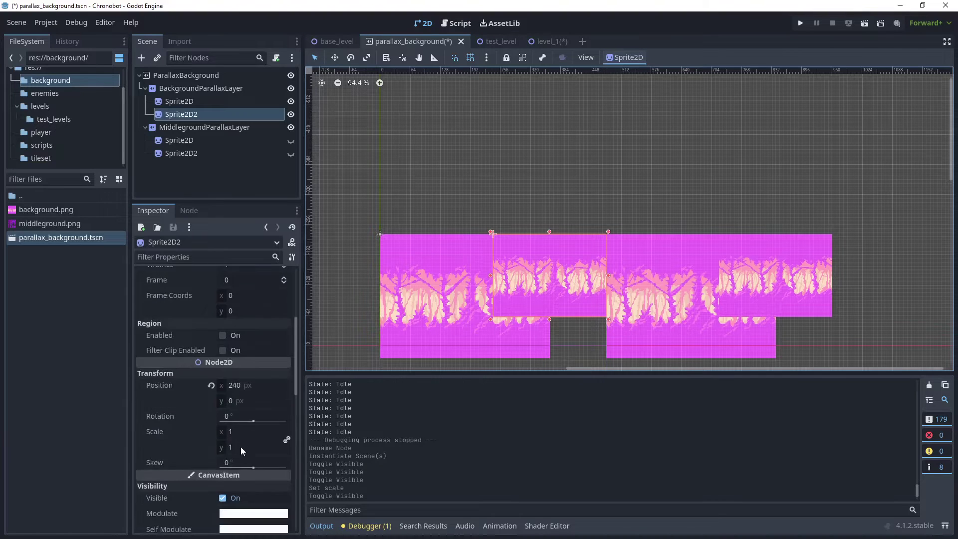
pyautogui.click(242, 432)
pyautogui.write('1.5')
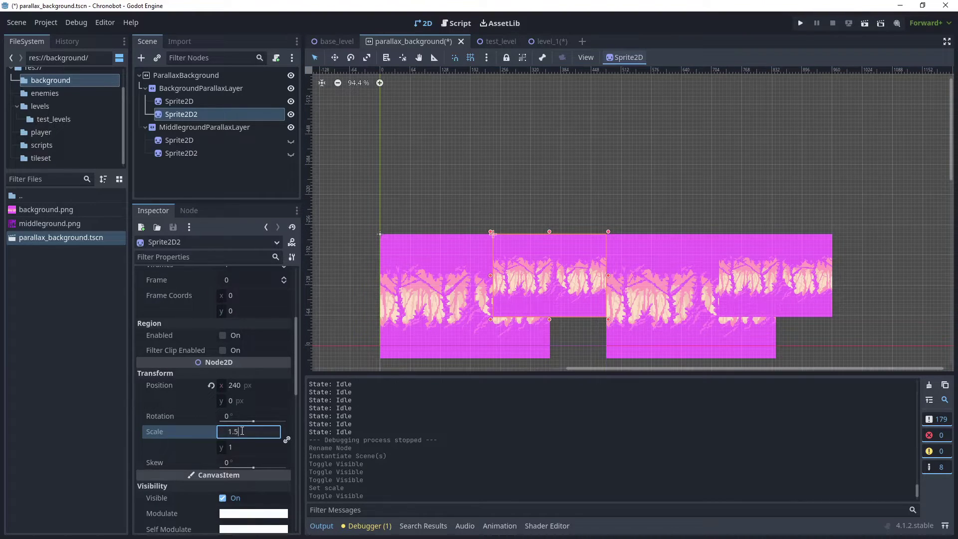
pyautogui.press('Tab')
pyautogui.scroll(2, 540, 240)
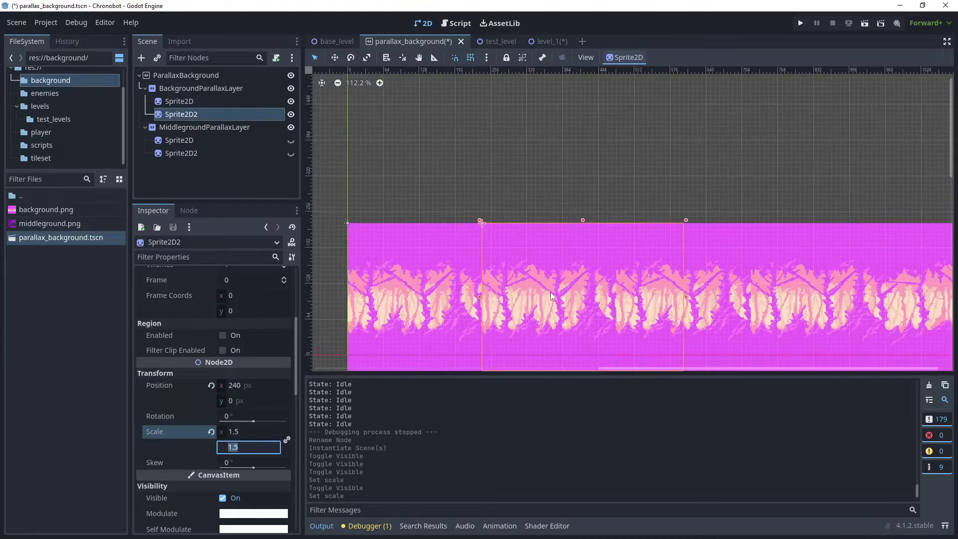
pyautogui.moveTo(540, 279); pyautogui.dragTo(540, 205, button='middle')
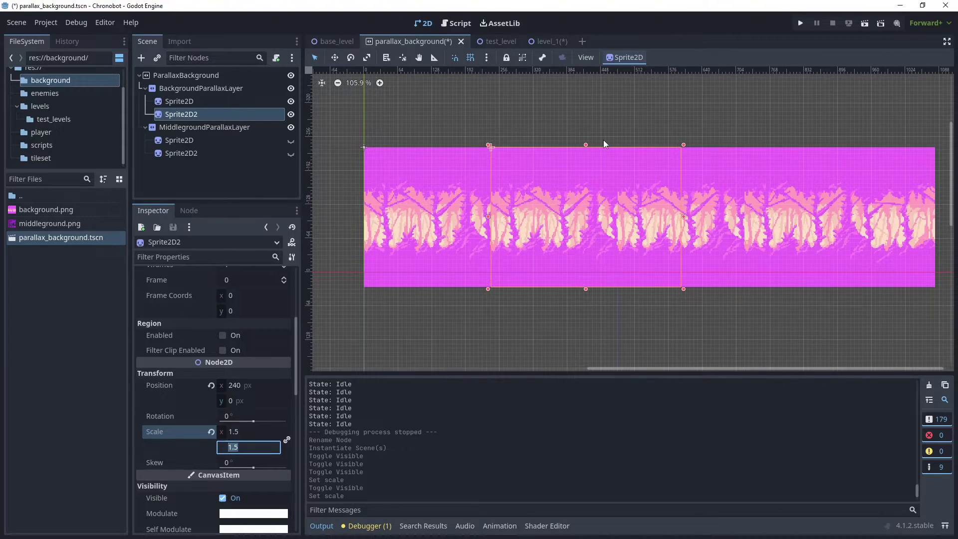
pyautogui.click(239, 385)
# Nudge Sprite2D2's x position with the arrow keys until it reads 360
pyautogui.press('Up')
pyautogui.press('Up')
pyautogui.press('Up')
pyautogui.press('Up')
pyautogui.press('Up')
pyautogui.press('Up')
pyautogui.press('Up')
pyautogui.press('Up')
pyautogui.press('Up')
pyautogui.press('Up')
pyautogui.press('Up')
pyautogui.press('Up')
pyautogui.press('Up')
pyautogui.press('Up')
pyautogui.press('Up')
pyautogui.press('Up')
pyautogui.press('Up')
pyautogui.press('Up')
pyautogui.press('Up')
pyautogui.press('Up')
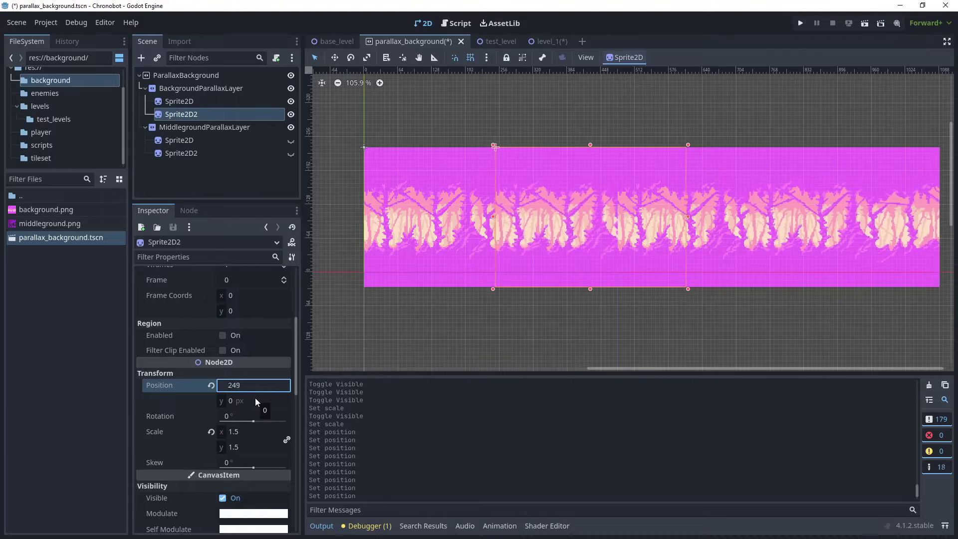
pyautogui.press('Up')
pyautogui.press('Up')
pyautogui.press('Up')
pyautogui.press('Up')
pyautogui.press('Up')
pyautogui.press('Up')
pyautogui.press('Up')
pyautogui.press('Up')
pyautogui.press('Up')
pyautogui.press('Up')
pyautogui.press('Up')
pyautogui.press('Up')
pyautogui.press('Up')
pyautogui.press('Up')
pyautogui.press('Up')
pyautogui.press('Up')
pyautogui.press('Up')
pyautogui.press('Up')
pyautogui.press('Up')
pyautogui.press('Up')
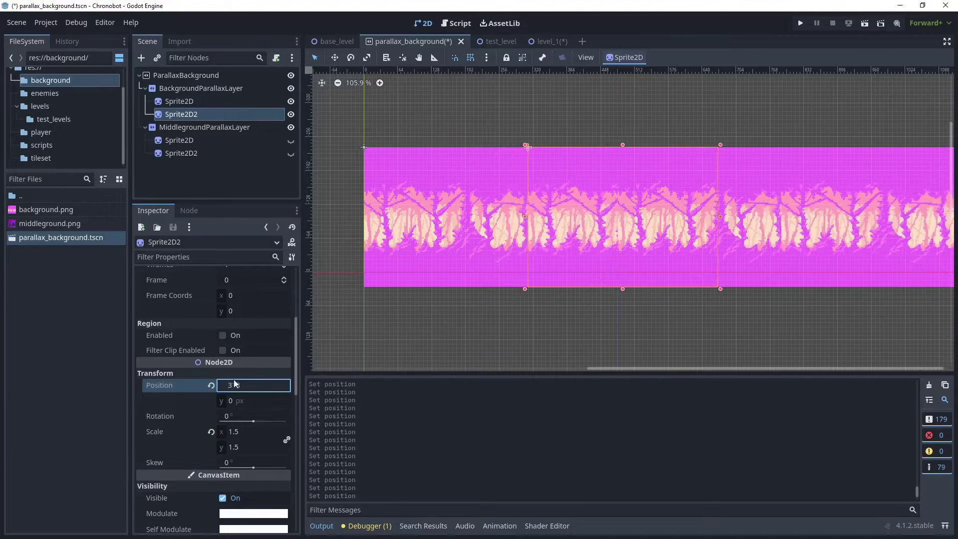
pyautogui.press('Up')
pyautogui.press('Up')
pyautogui.press('Up')
pyautogui.press('Up')
pyautogui.press('Up')
pyautogui.press('Up')
pyautogui.press('Up')
pyautogui.press('Up')
pyautogui.press('Up')
pyautogui.press('Up')
pyautogui.press('Up')
pyautogui.press('Up')
pyautogui.press('Up')
pyautogui.press('Up')
pyautogui.press('Up')
pyautogui.press('Up')
pyautogui.press('Up')
pyautogui.press('Up')
pyautogui.press('Up')
pyautogui.press('Up')
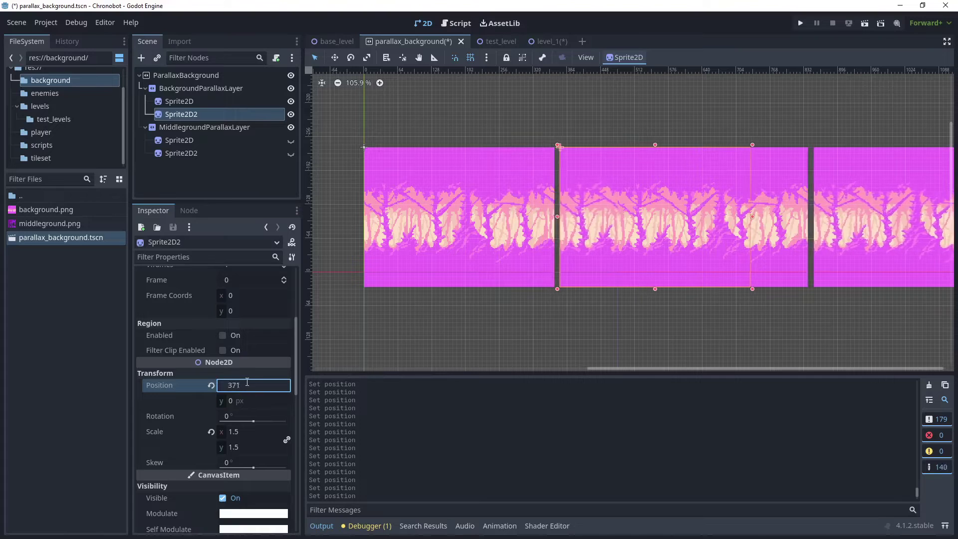
pyautogui.press('Down')
pyautogui.press('Down')
pyautogui.press('Down')
pyautogui.press('Down')
pyautogui.press('Down')
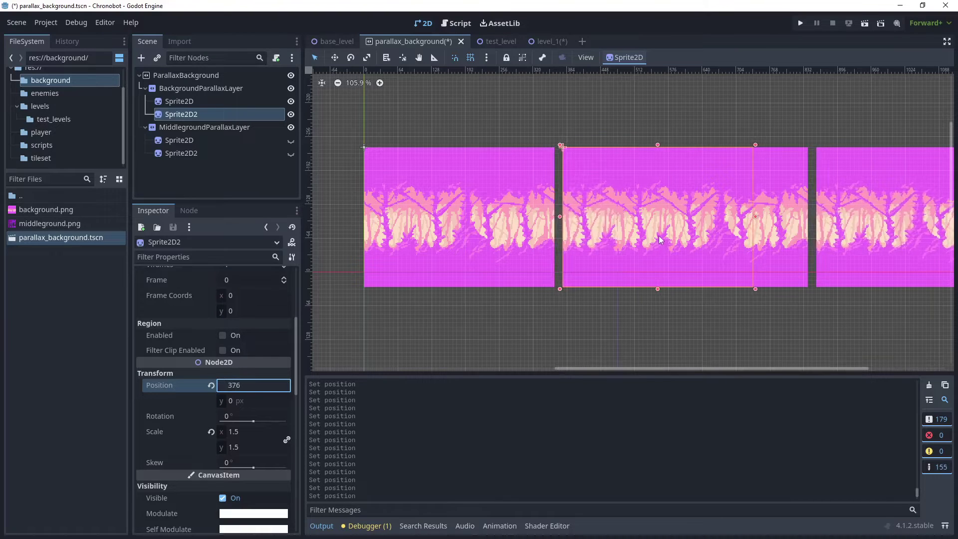
pyautogui.scroll(5, 551, 247)
pyautogui.scroll(2, 551, 247)
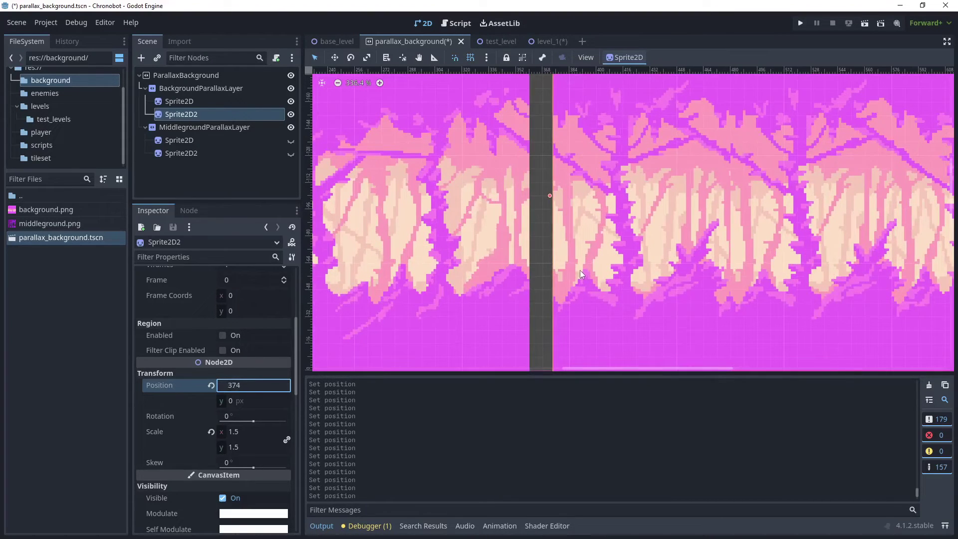
pyautogui.press('Down')
pyautogui.press('Down')
pyautogui.press('Down')
pyautogui.press('Down')
pyautogui.press('Down')
pyautogui.press('Down')
pyautogui.press('Down')
pyautogui.press('Down')
pyautogui.press('Down')
pyautogui.press('Down')
pyautogui.press('Down')
pyautogui.press('Down')
pyautogui.press('Down')
pyautogui.press('Down')
pyautogui.press('Down')
pyautogui.press('Down')
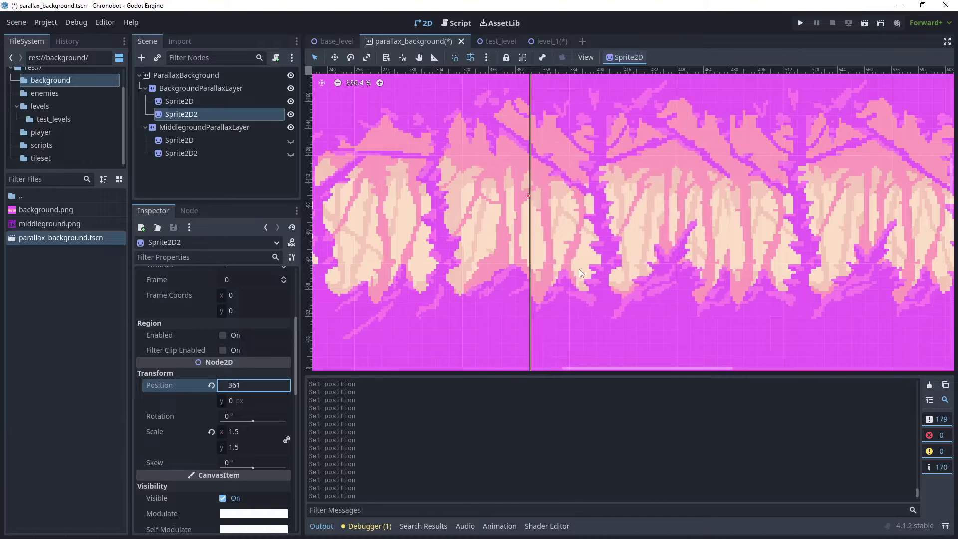
pyautogui.doubleClick(233, 384)
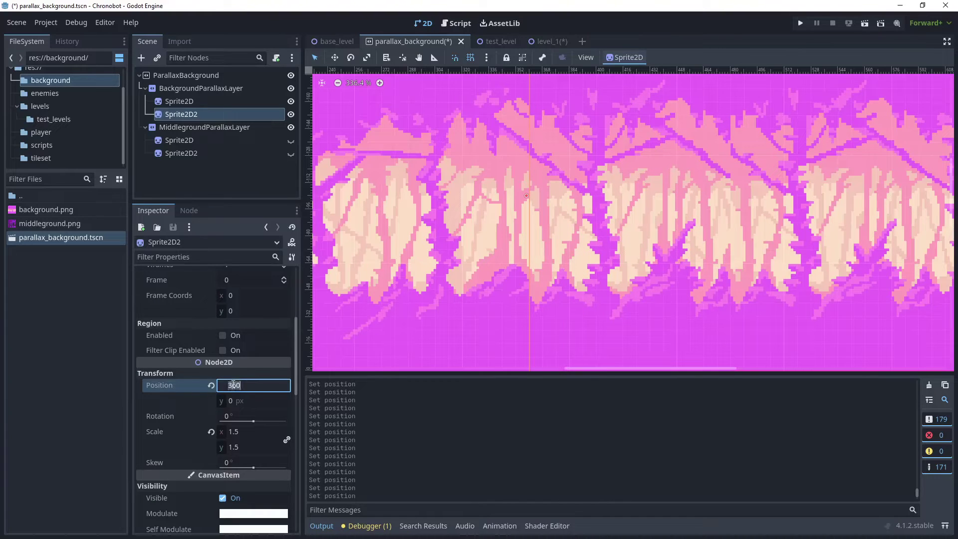
# Set BackgroundParallaxLayer's Mirroring x to 360 and toggle the first sprite to check coverage
pyautogui.click(190, 91)
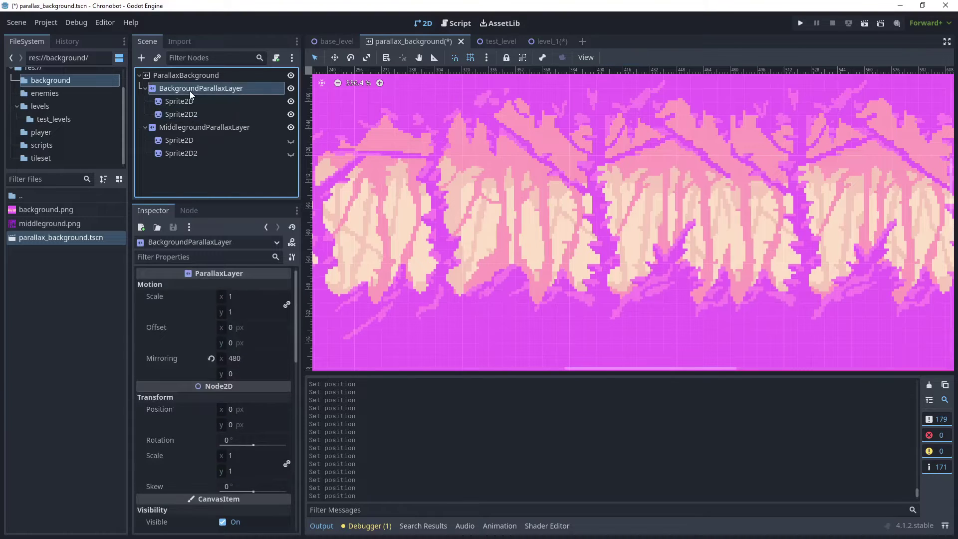
pyautogui.click(237, 359)
pyautogui.write('360')
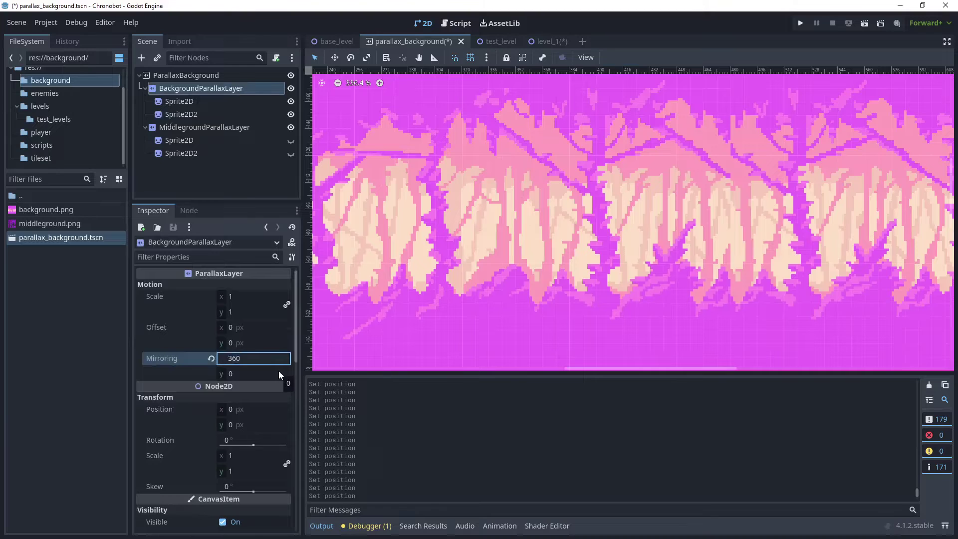
pyautogui.press('Tab')
pyautogui.scroll(-5, 489, 293)
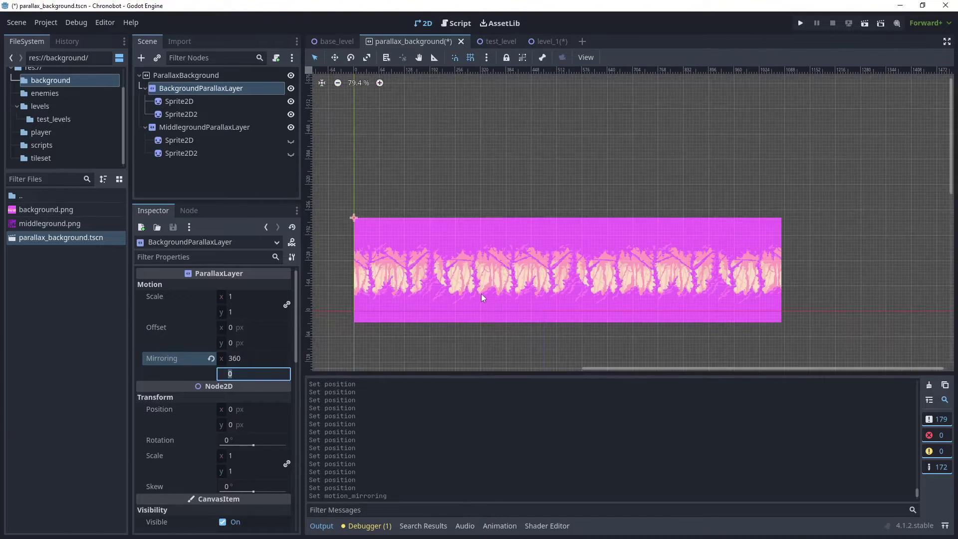
pyautogui.scroll(1, 347, 195)
pyautogui.scroll(-2, 421, 222)
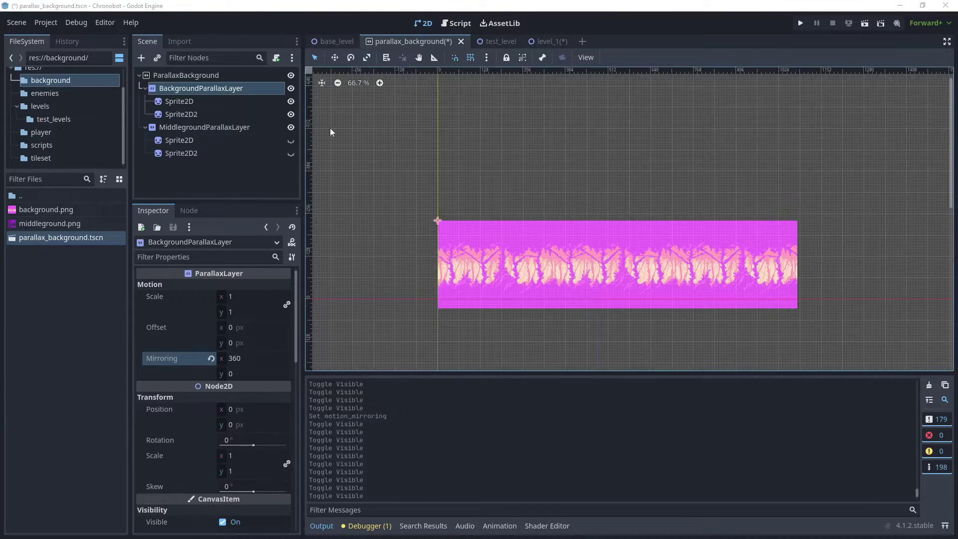
pyautogui.click(291, 102)
pyautogui.click(291, 102)
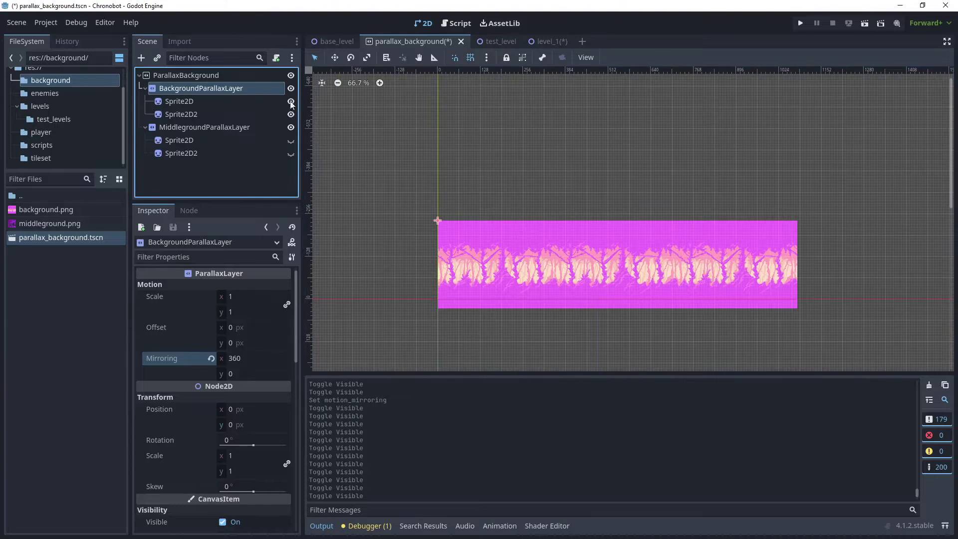
pyautogui.click(291, 103)
pyautogui.click(291, 102)
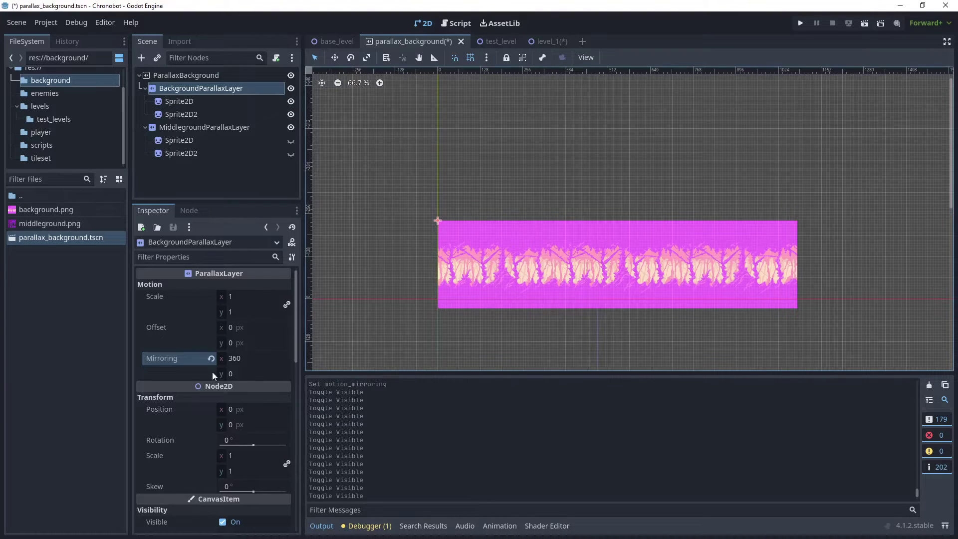
# Change Mirroring x to 360*2 (720) and toggle both sprites' visibility to confirm no gaps
pyautogui.click(246, 358)
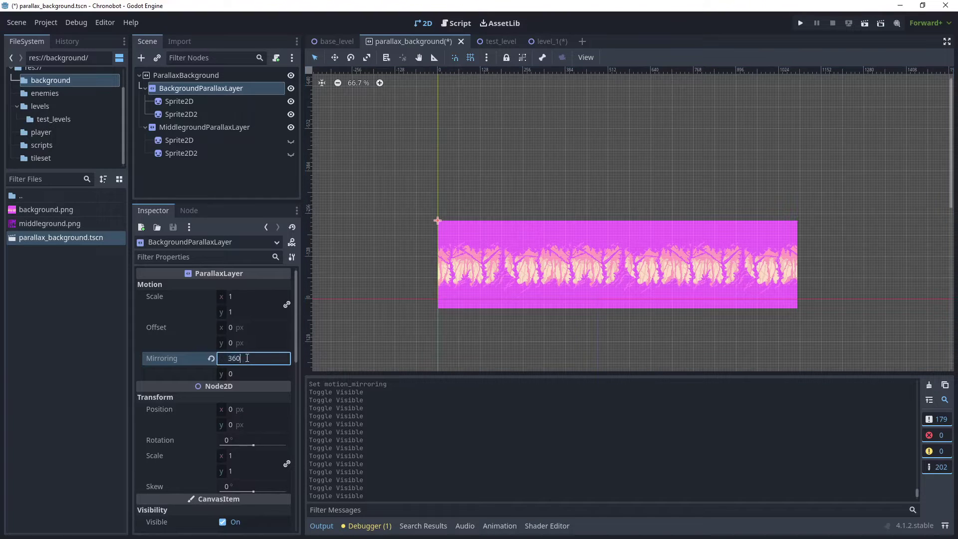
pyautogui.write('*2')
pyautogui.press('Return')
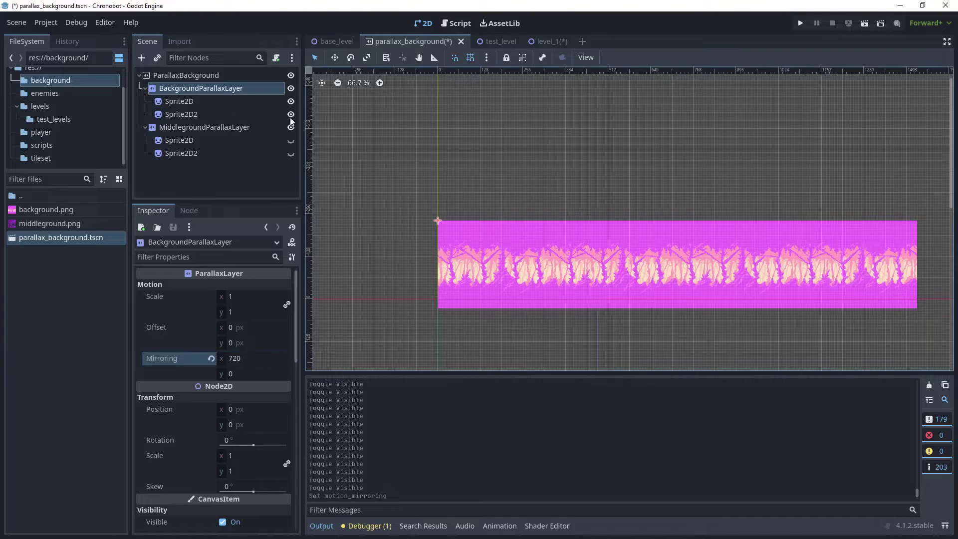
pyautogui.click(290, 102)
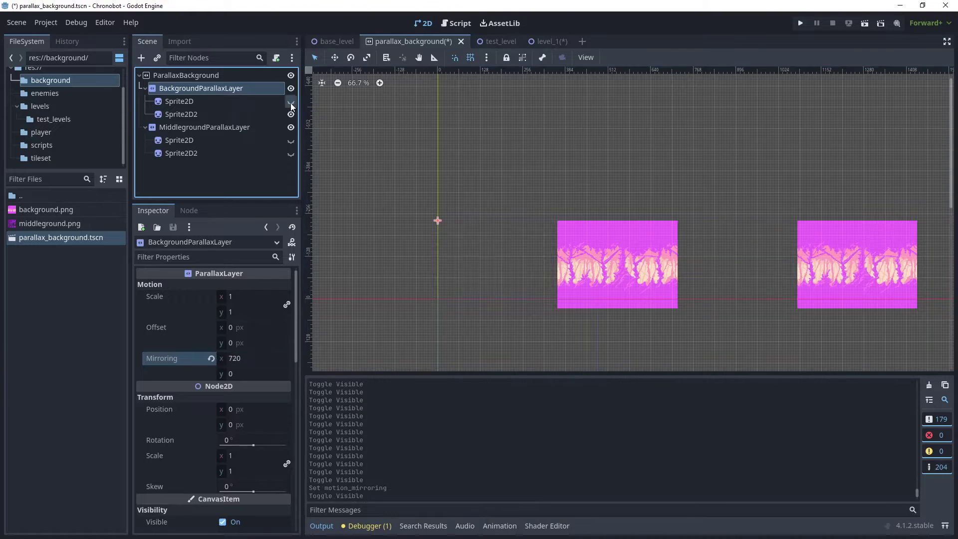
pyautogui.click(291, 103)
pyautogui.click(291, 114)
pyautogui.click(291, 114)
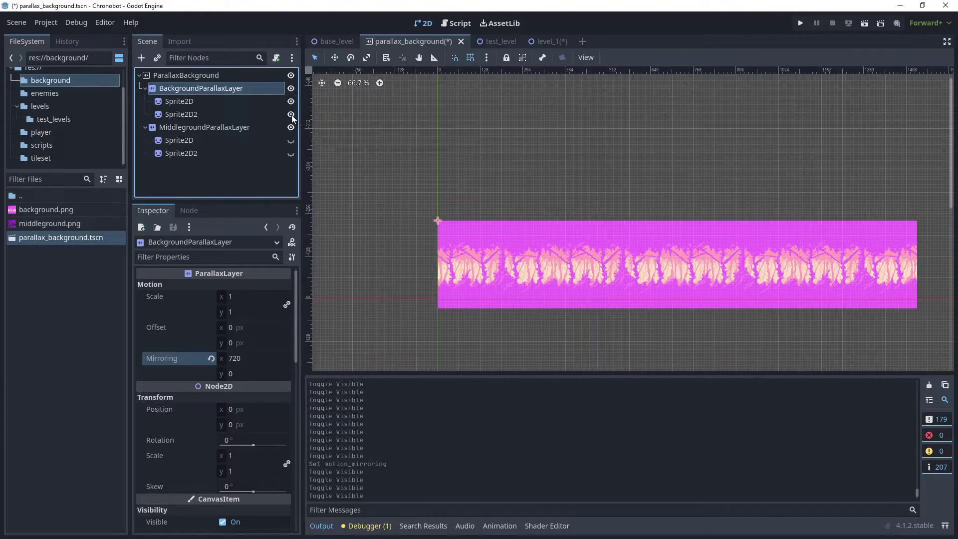
pyautogui.click(291, 102)
pyautogui.click(291, 102)
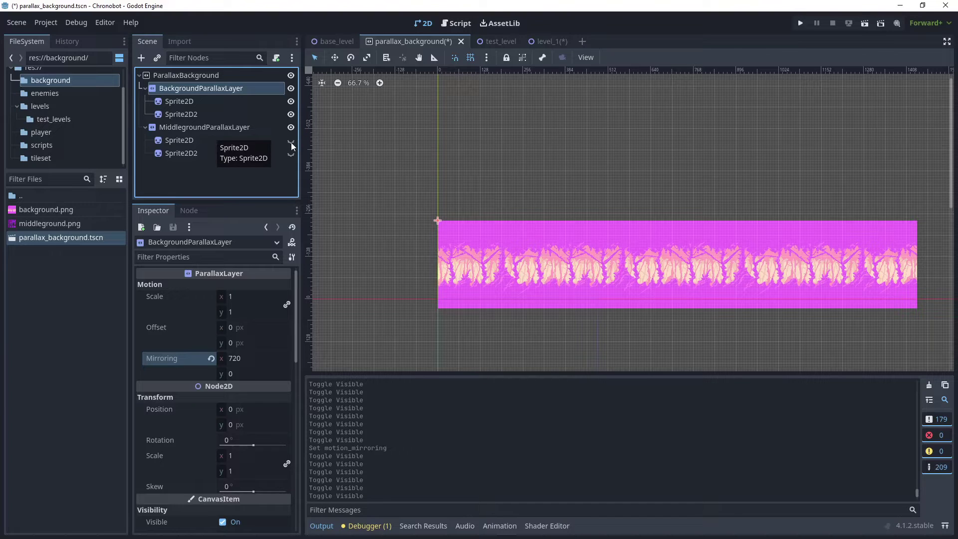
# Make the middleground's first Sprite2D visible and set its scale to 1.5
pyautogui.click(291, 102)
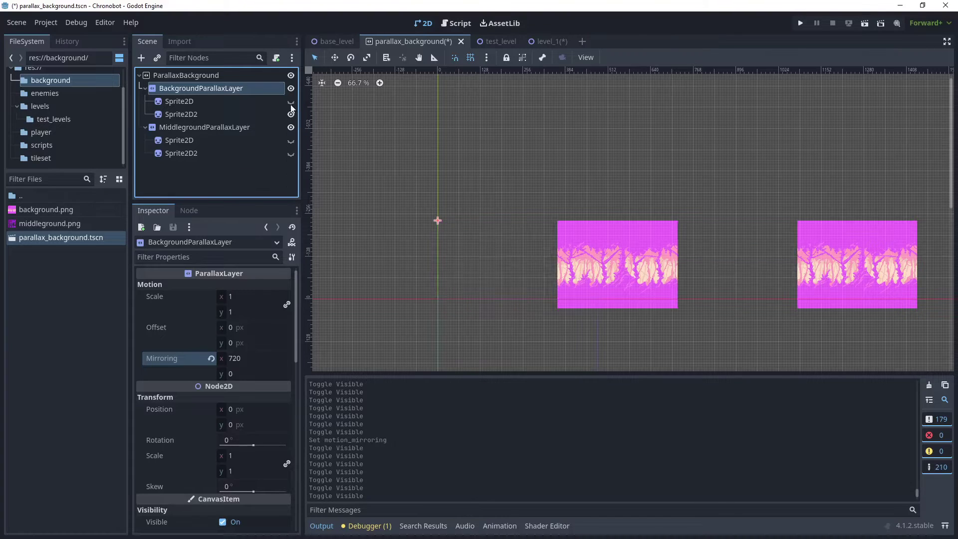
pyautogui.click(291, 102)
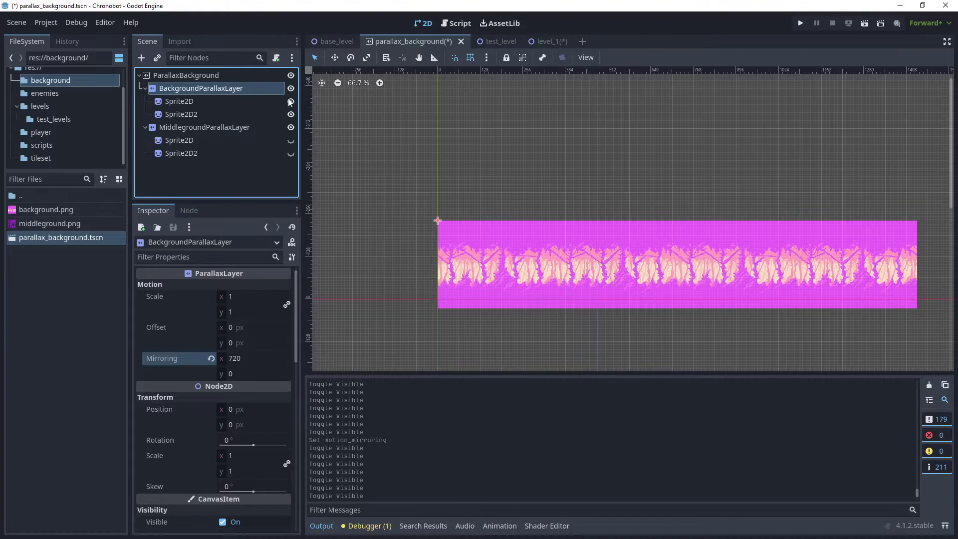
pyautogui.click(291, 141)
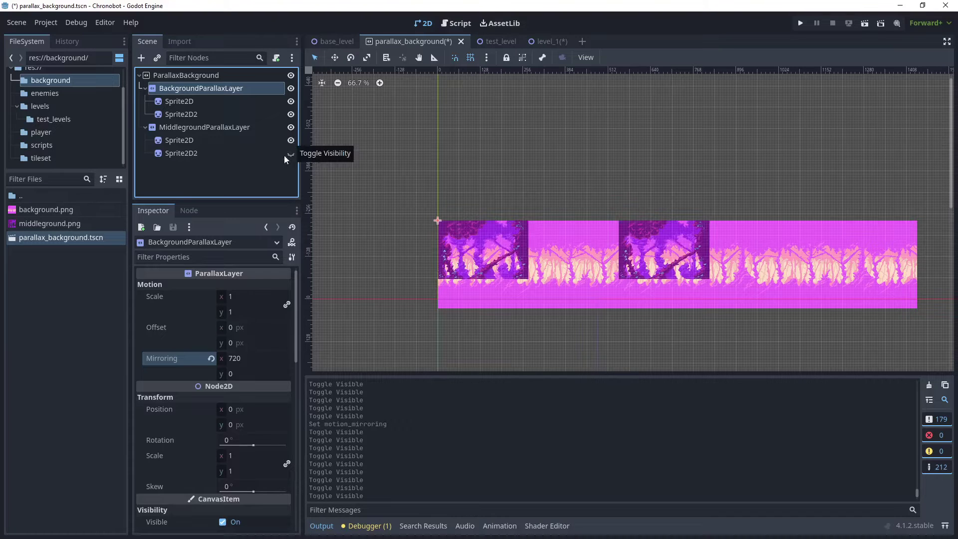
pyautogui.click(191, 141)
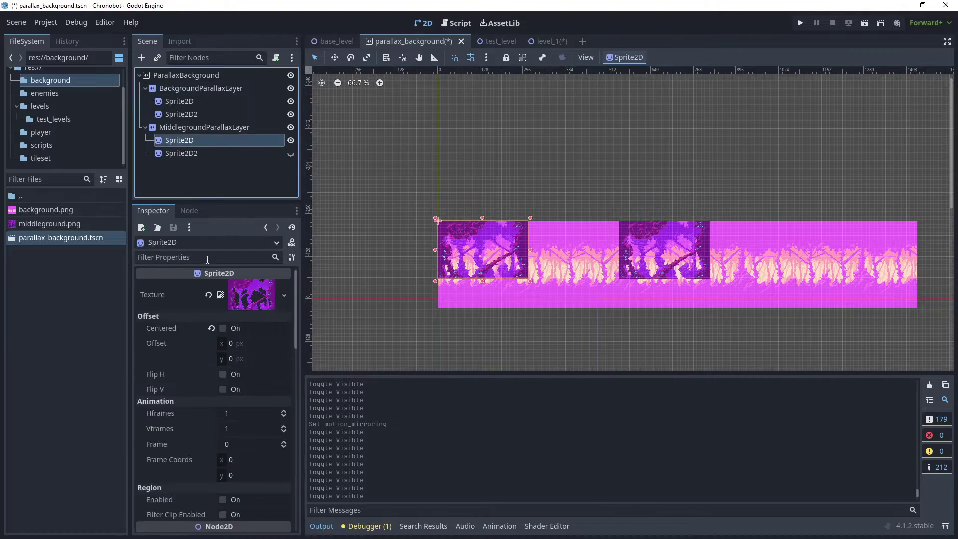
pyautogui.scroll(-5, 240, 414)
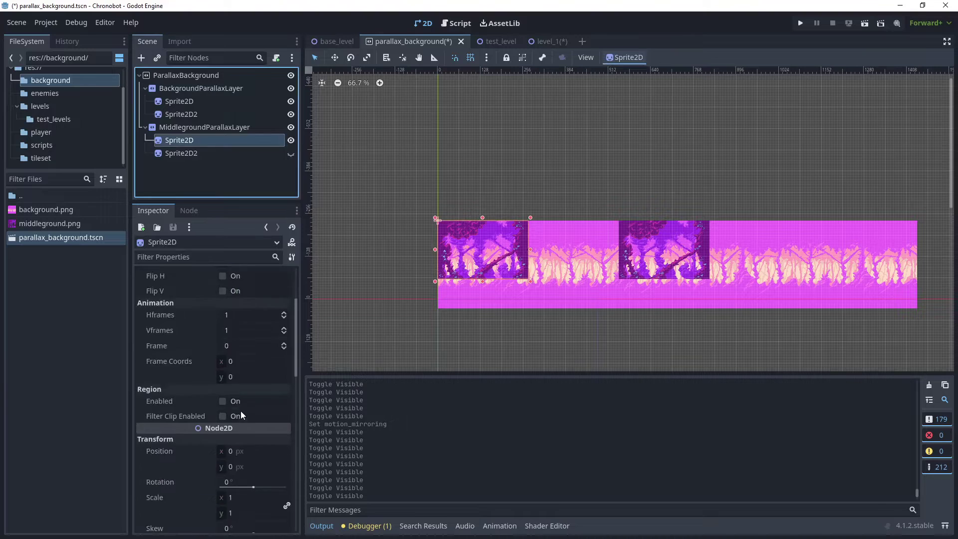
pyautogui.scroll(-2, 241, 412)
pyautogui.click(245, 365)
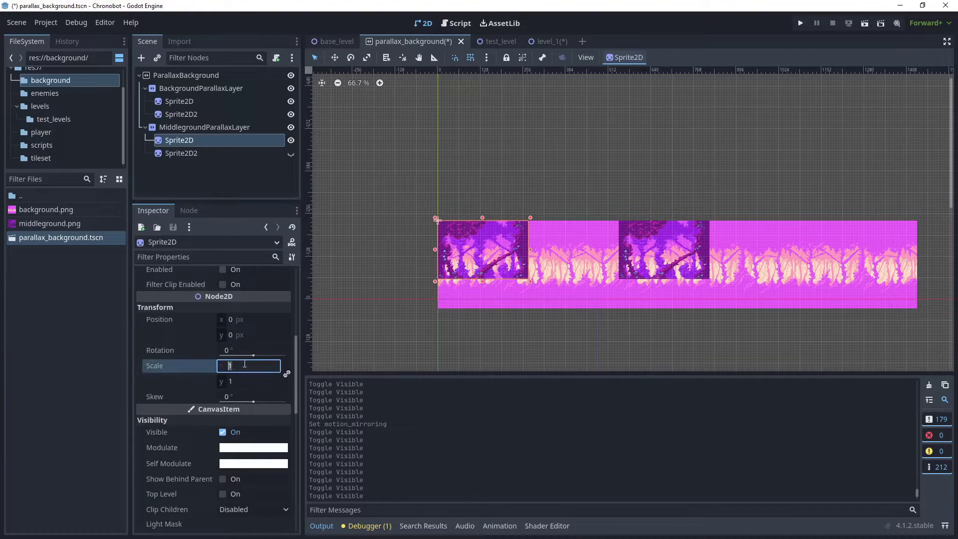
pyautogui.write('1.5')
pyautogui.press('Tab')
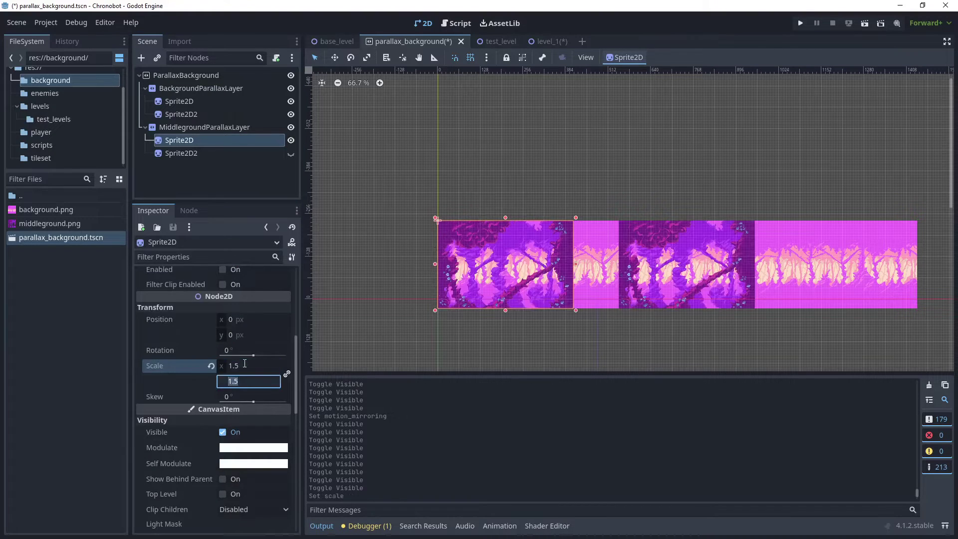
# Make the middleground's Sprite2D2 visible and set its scale to 1.5
pyautogui.click(291, 154)
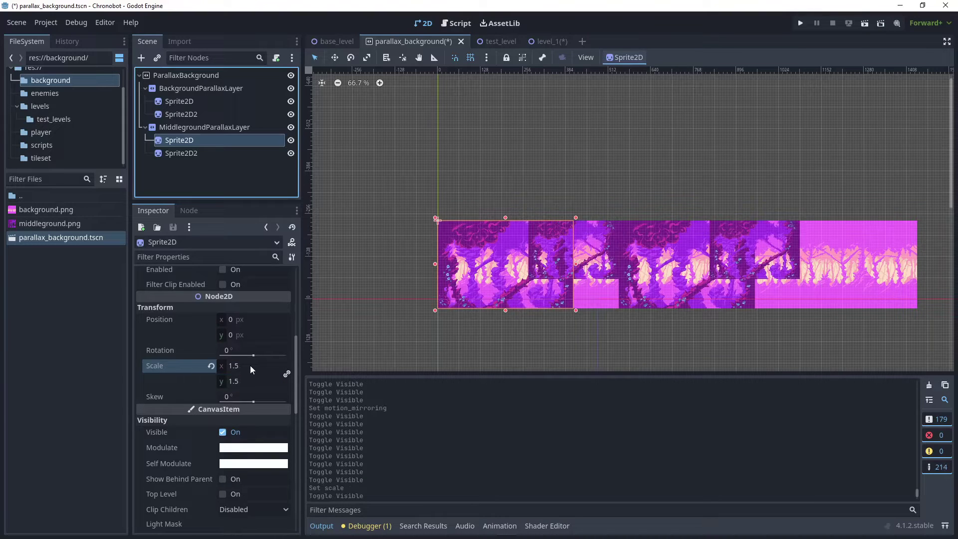
pyautogui.click(197, 154)
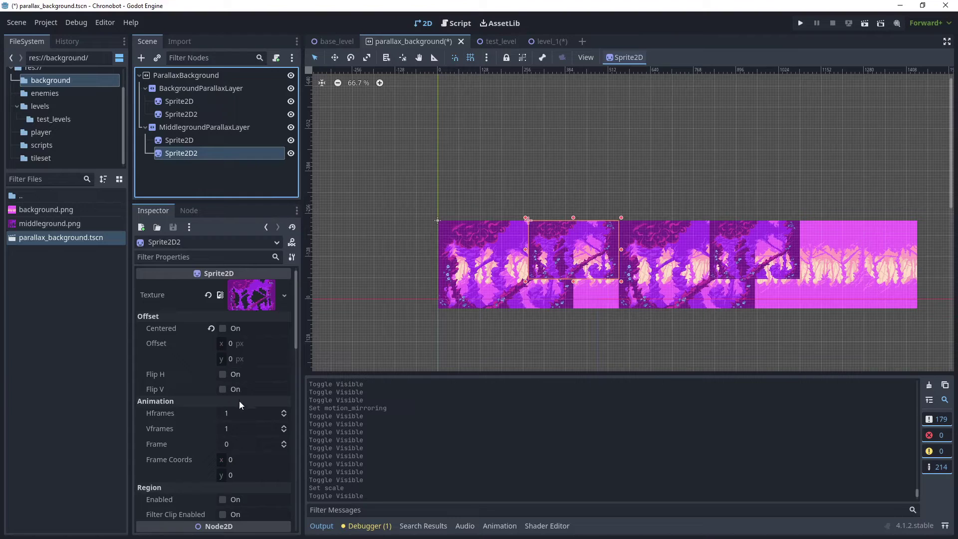
pyautogui.scroll(-5, 238, 415)
pyautogui.click(240, 400)
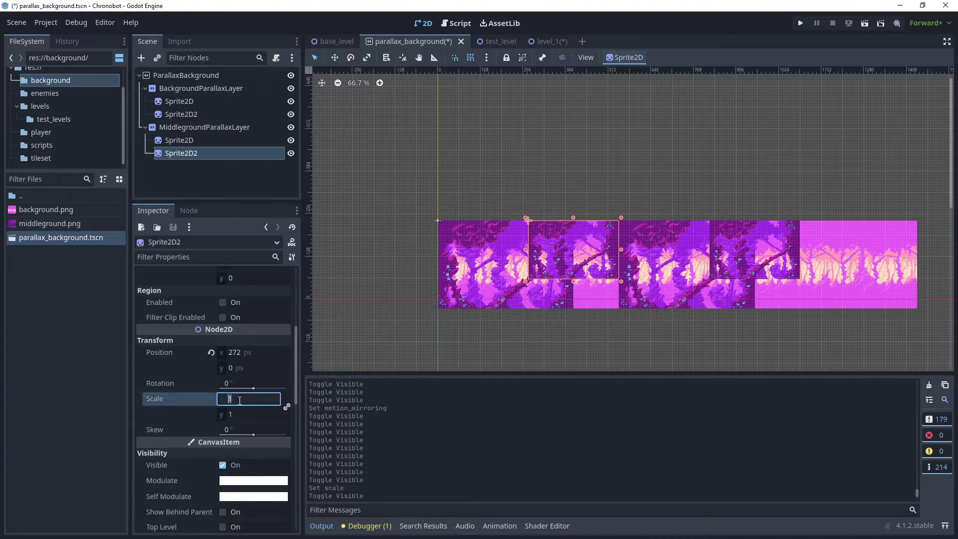
pyautogui.write('1.5')
pyautogui.press('Tab')
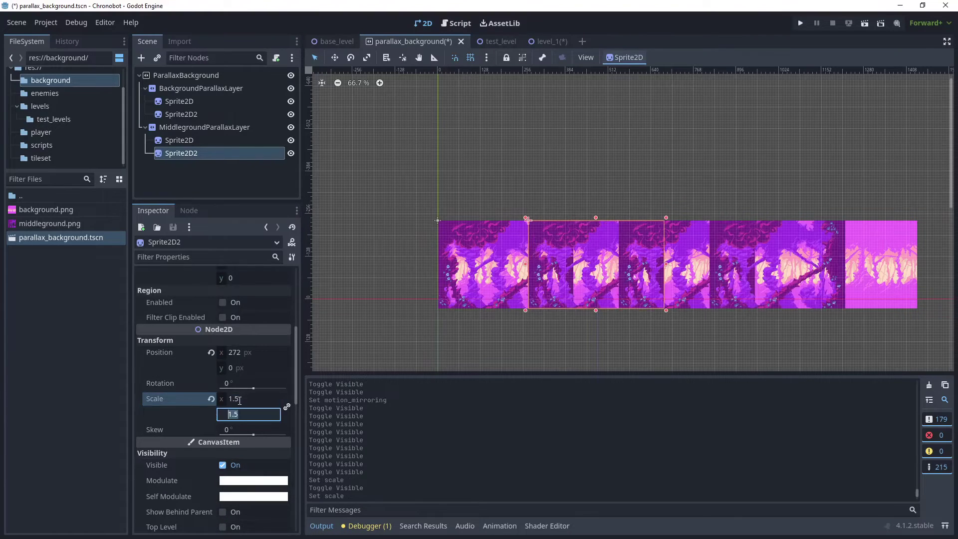
pyautogui.scroll(4, 578, 268)
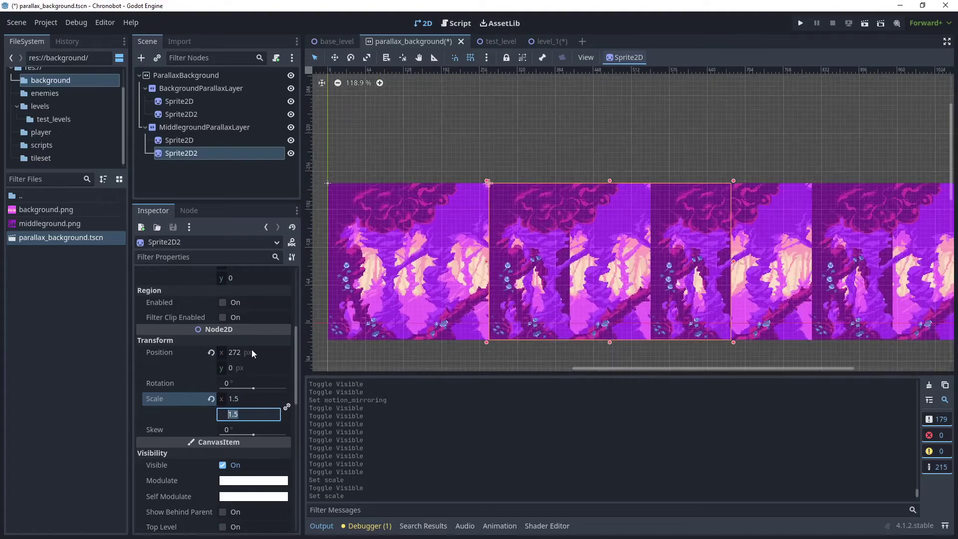
# Adjust Sprite2D2's x position to 408, then select that value to copy it
pyautogui.click(252, 352)
pyautogui.press('Up')
pyautogui.press('Up')
pyautogui.press('Up')
pyautogui.press('Up')
pyautogui.press('Up')
pyautogui.press('Up')
pyautogui.press('Up')
pyautogui.press('Up')
pyautogui.press('Up')
pyautogui.press('Up')
pyautogui.press('Up')
pyautogui.press('Up')
pyautogui.press('Up')
pyautogui.press('Up')
pyautogui.press('Up')
pyautogui.press('Up')
pyautogui.press('Up')
pyautogui.press('Up')
pyautogui.press('Up')
pyautogui.press('Up')
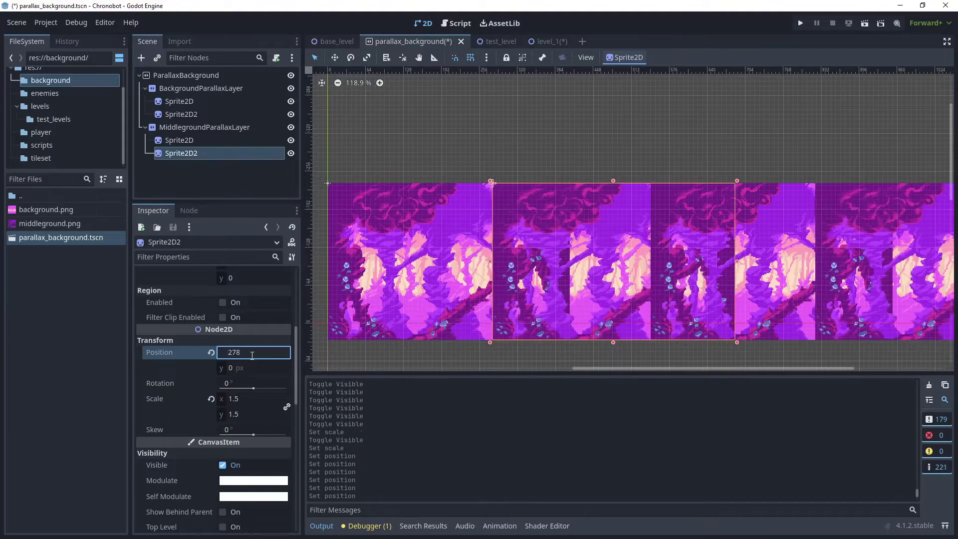
pyautogui.press('Up')
pyautogui.press('Up')
pyautogui.press('Up')
pyautogui.press('Up')
pyautogui.press('Up')
pyautogui.press('Up')
pyautogui.press('Up')
pyautogui.press('Up')
pyautogui.press('Up')
pyautogui.press('Up')
pyautogui.press('Up')
pyautogui.press('Up')
pyautogui.press('Up')
pyautogui.press('Up')
pyautogui.press('Up')
pyautogui.press('Up')
pyautogui.press('Up')
pyautogui.press('Up')
pyautogui.press('Up')
pyautogui.press('Up')
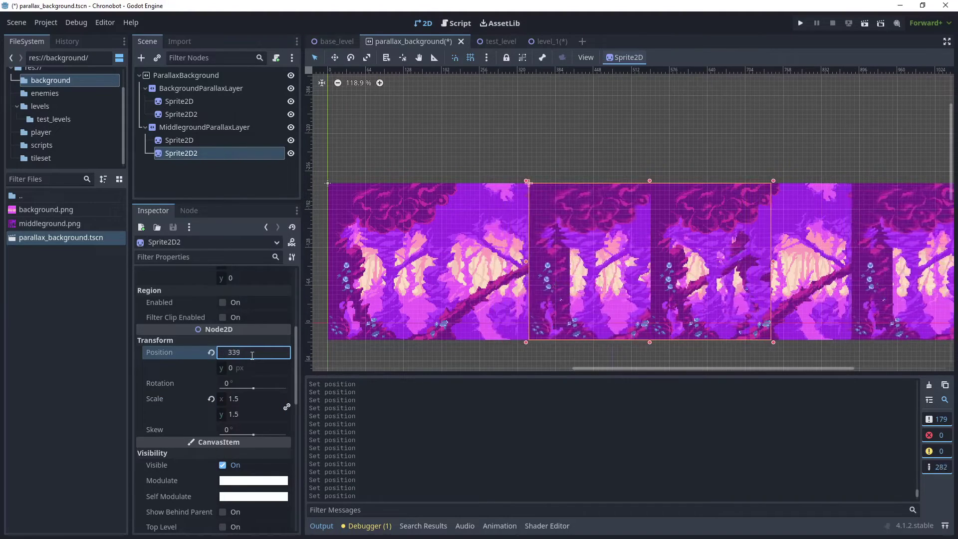
pyautogui.press('Up')
pyautogui.press('Up')
pyautogui.press('Up')
pyautogui.press('Up')
pyautogui.press('Up')
pyautogui.press('Up')
pyautogui.press('Up')
pyautogui.press('Up')
pyautogui.press('Up')
pyautogui.press('Up')
pyautogui.press('Up')
pyautogui.press('Up')
pyautogui.press('Up')
pyautogui.press('Up')
pyautogui.press('Up')
pyautogui.press('Up')
pyautogui.press('Up')
pyautogui.press('Up')
pyautogui.press('Up')
pyautogui.press('Up')
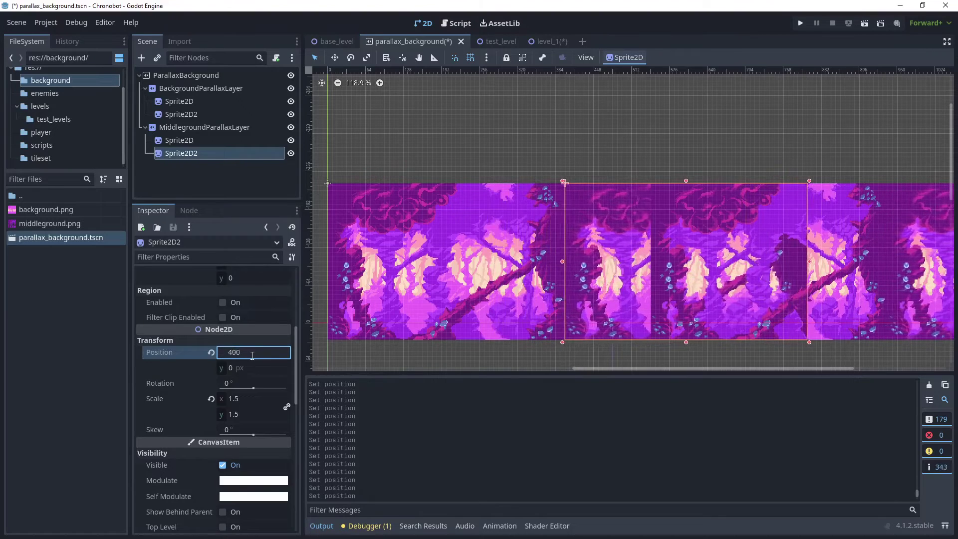
pyautogui.press('Down')
pyautogui.press('Down')
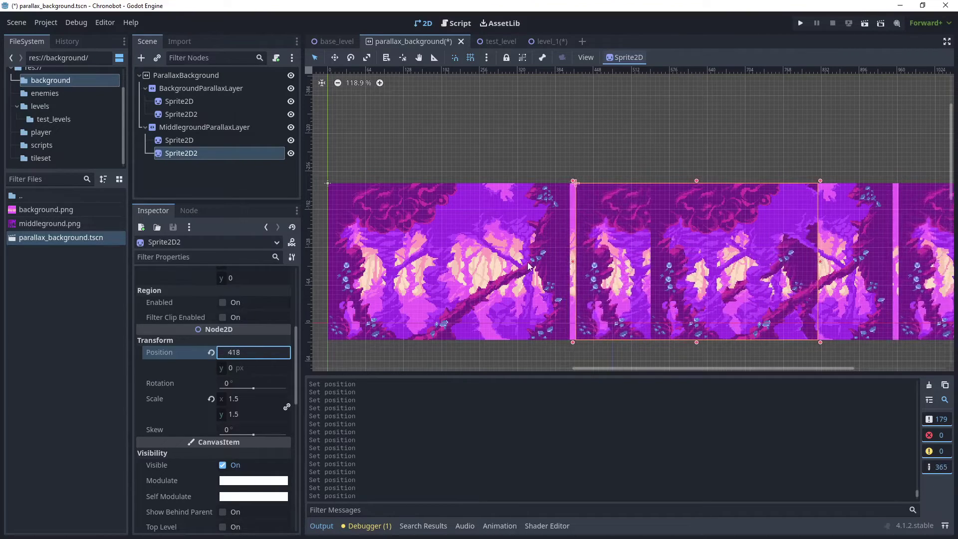
pyautogui.scroll(5, 578, 271)
pyautogui.press('Down')
pyautogui.press('Down')
pyautogui.press('Down')
pyautogui.press('Down')
pyautogui.press('Down')
pyautogui.press('Down')
pyautogui.press('Down')
pyautogui.press('Down')
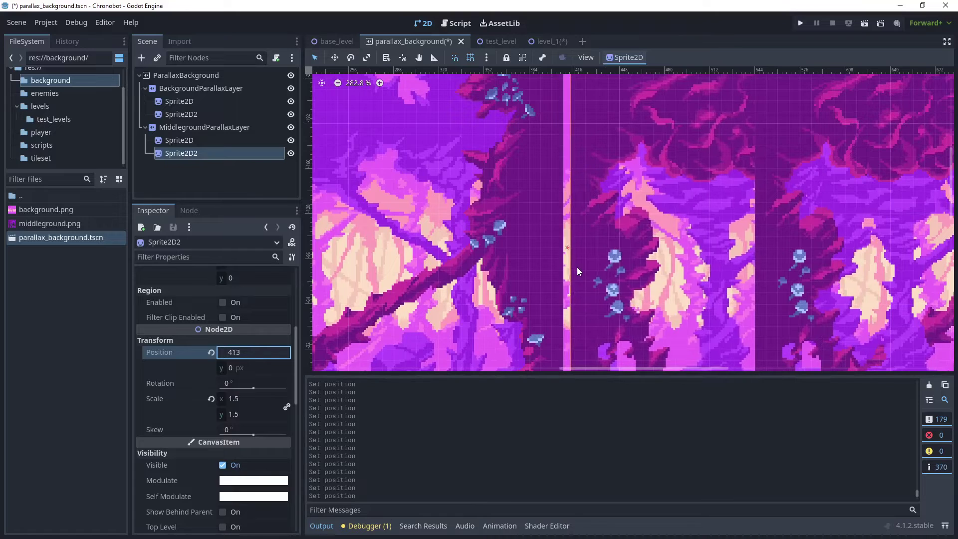
pyautogui.press('Down')
pyautogui.press('Down')
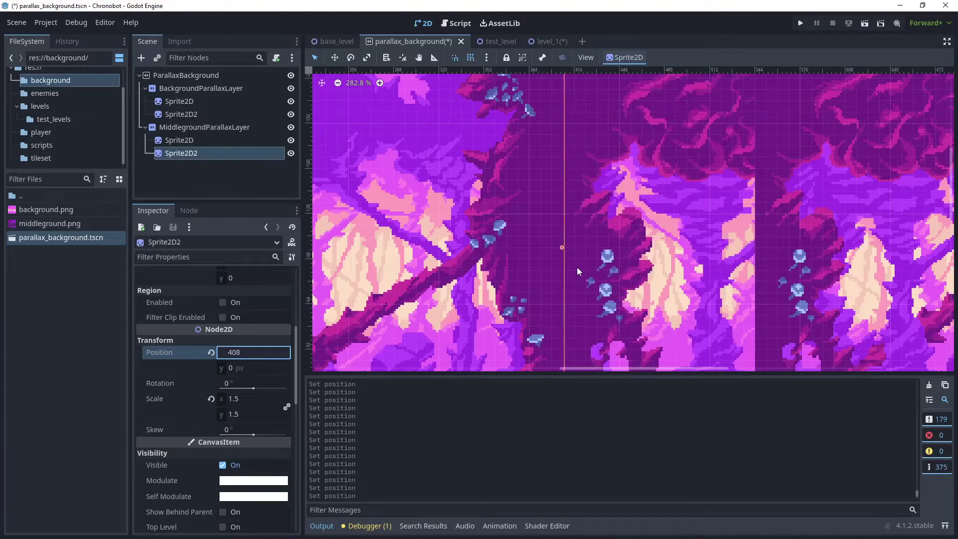
pyautogui.scroll(2, 573, 268)
pyautogui.scroll(2, 567, 271)
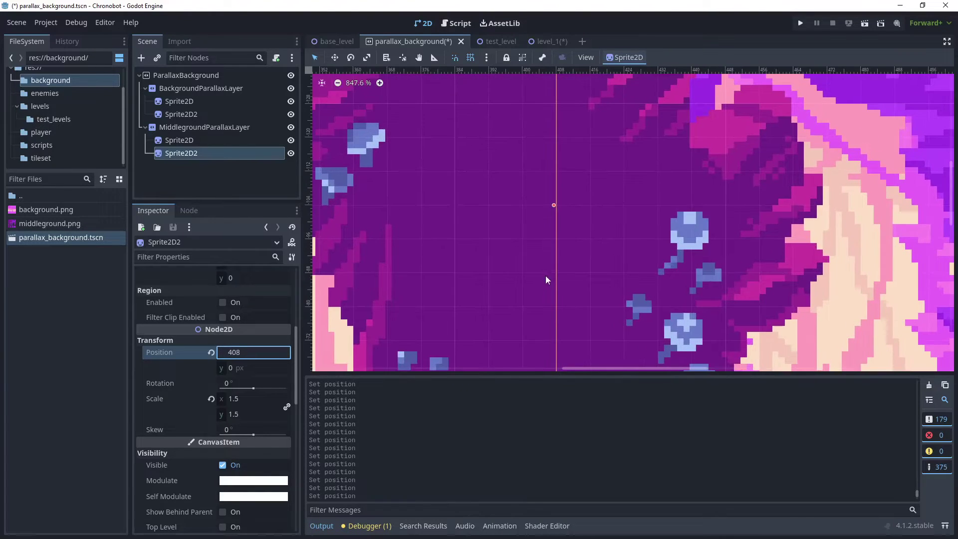
pyautogui.scroll(-5, 232, 339)
pyautogui.scroll(4, 232, 339)
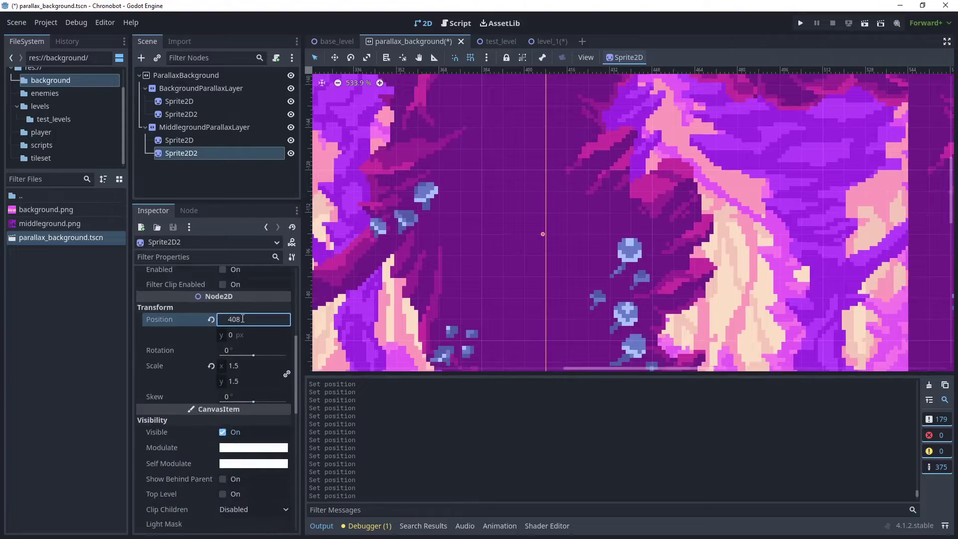
pyautogui.doubleClick(233, 314)
pyautogui.hotkey('ctrl', 'c')
# Set MiddlegroundParallaxLayer's Mirroring x to 408*2, giving 816
pyautogui.click(198, 127)
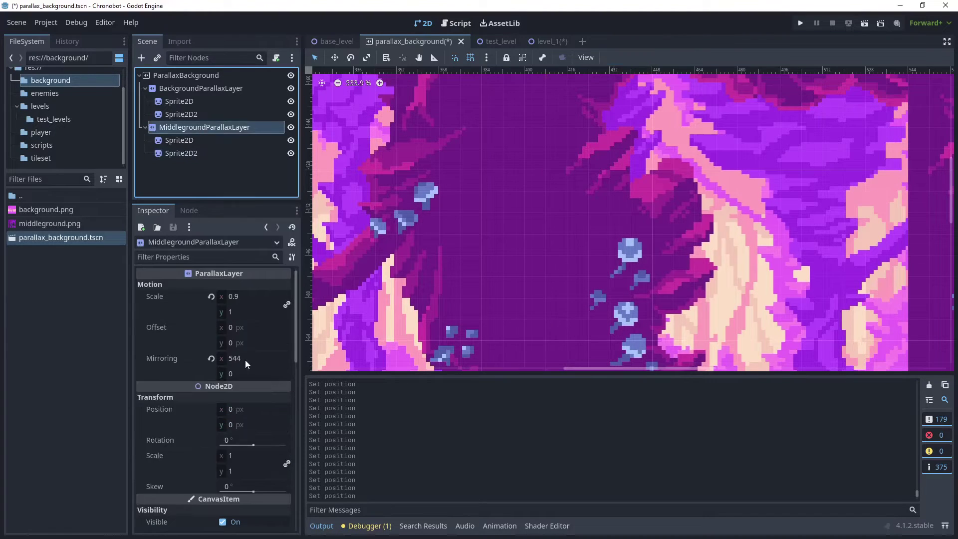
pyautogui.click(236, 359)
pyautogui.hotkey('ctrl', 'v')
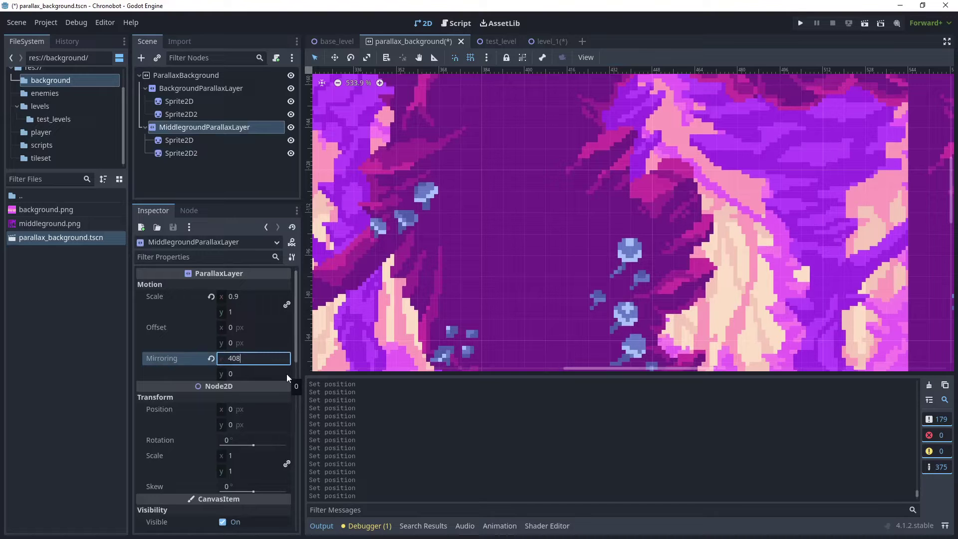
pyautogui.write('*2')
pyautogui.press('Return')
pyautogui.scroll(-8, 614, 294)
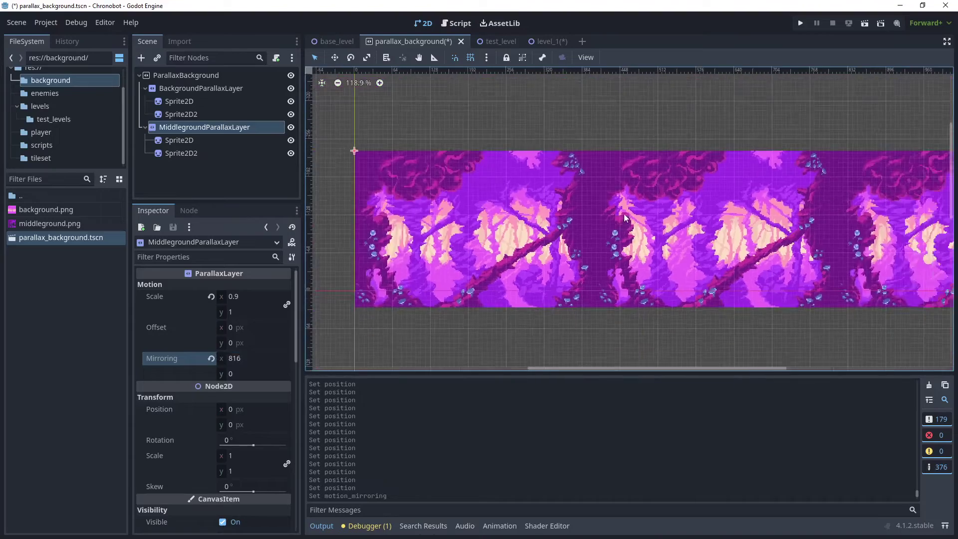
pyautogui.moveTo(734, 232); pyautogui.dragTo(580, 243, button='middle')
pyautogui.scroll(1, 579, 243)
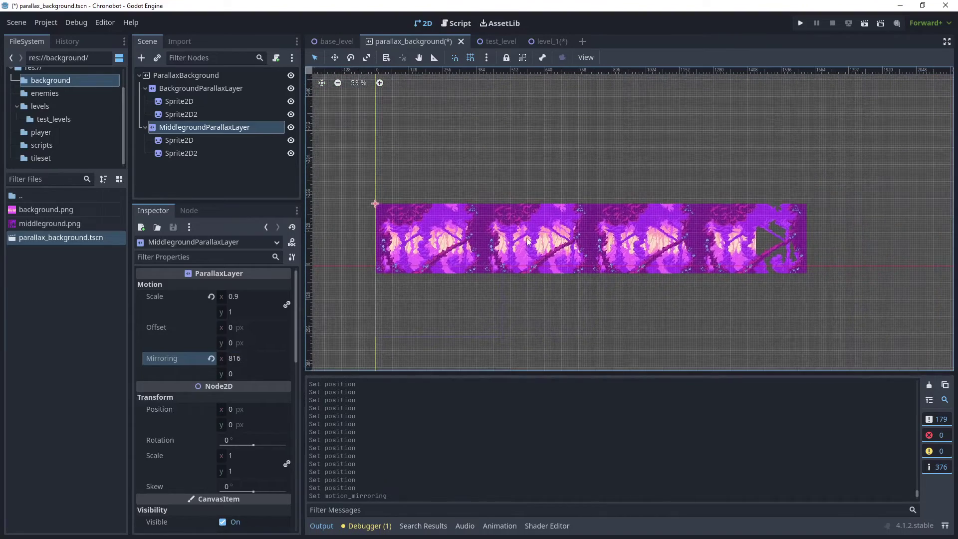
# Toggle the middleground sprites' visibility to compare tiles, then save parallax_background.tscn
pyautogui.click(291, 153)
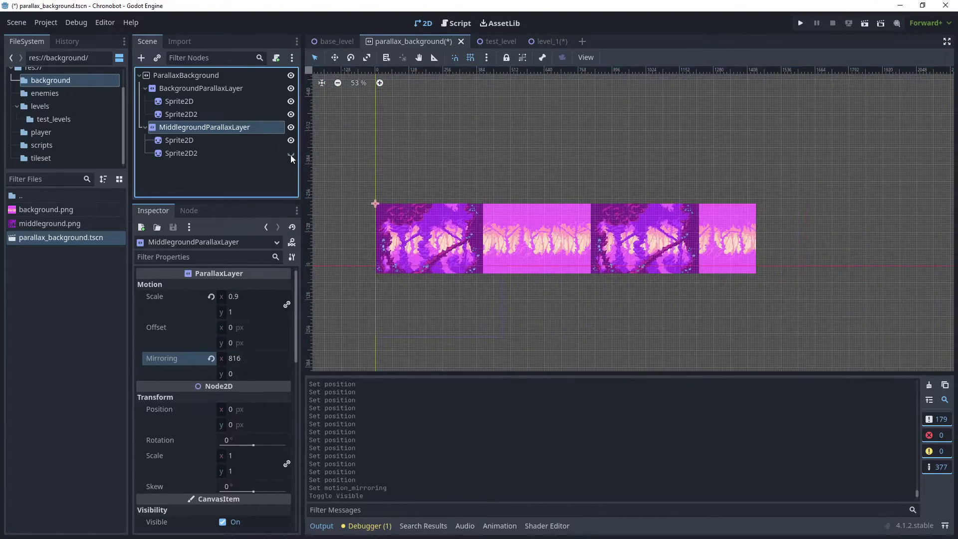
pyautogui.click(290, 154)
pyautogui.click(291, 153)
pyautogui.click(291, 140)
pyautogui.click(291, 140)
pyautogui.click(288, 155)
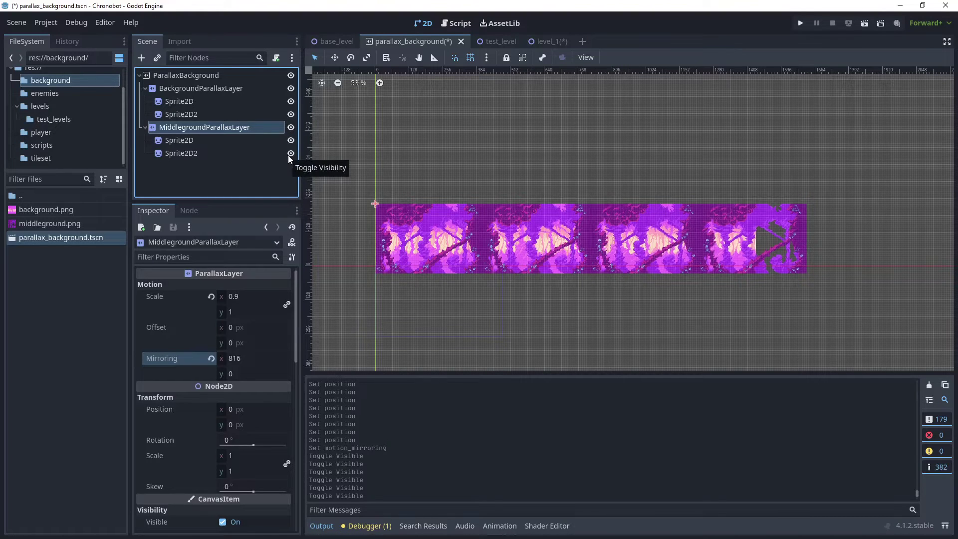
pyautogui.hotkey('ctrl', 's')
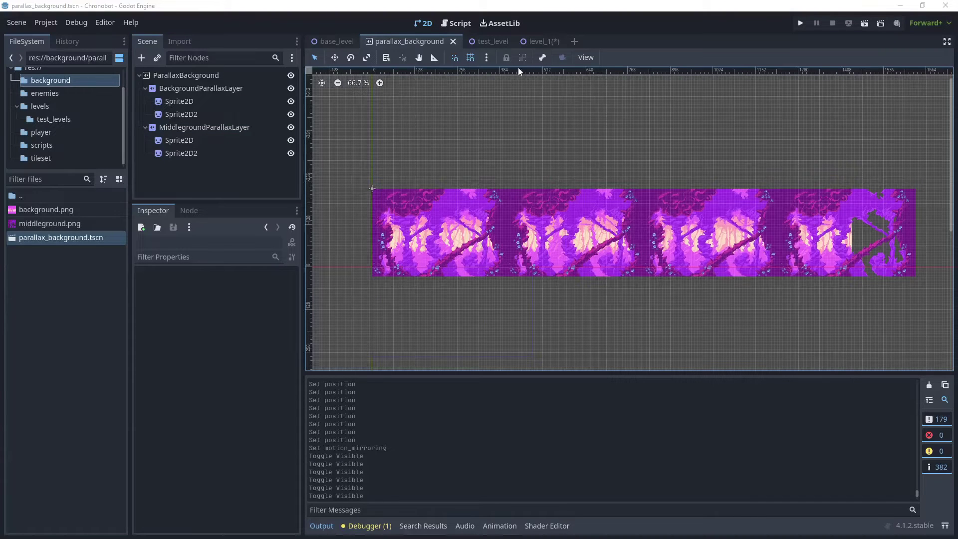
# Close the parallax background scene and switch to the level_1 scene
pyautogui.click(453, 41)
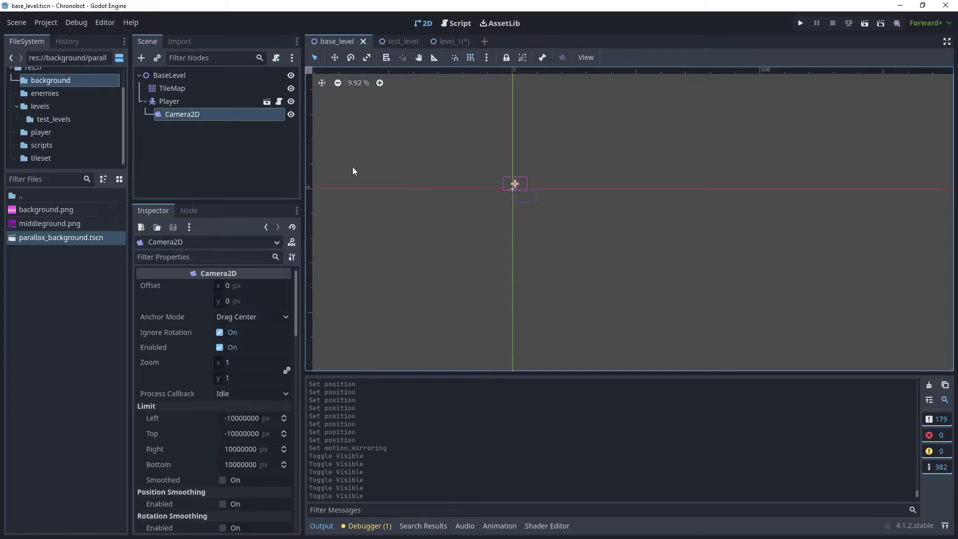
pyautogui.click(447, 42)
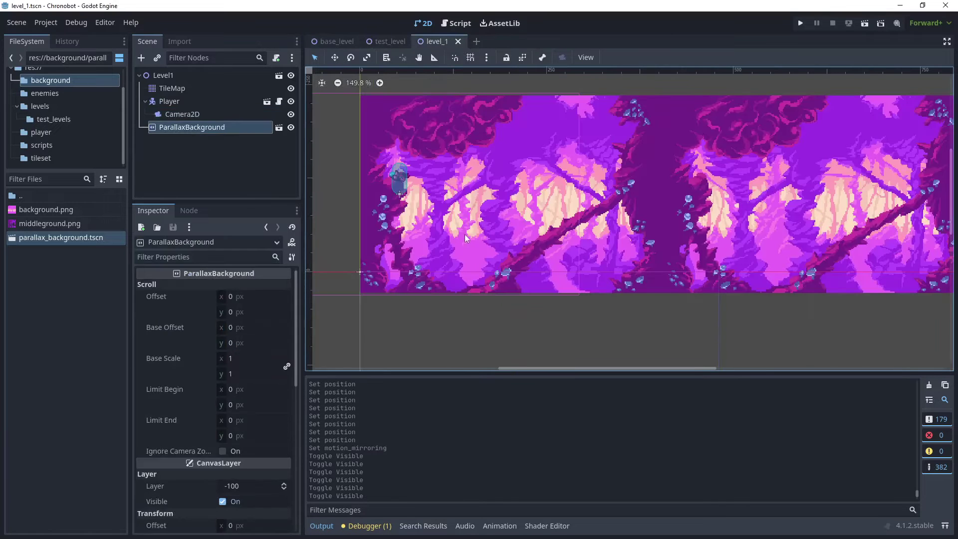
pyautogui.scroll(-5, 474, 236)
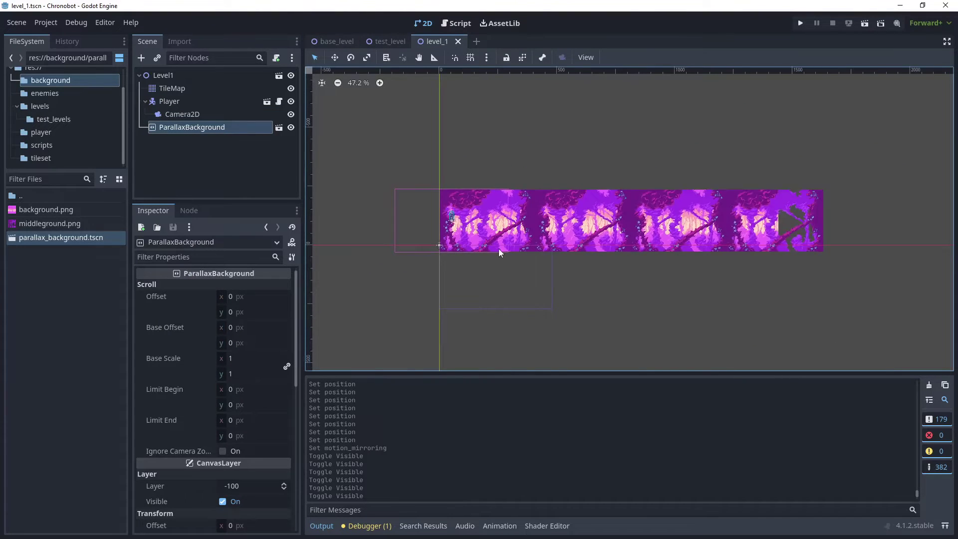
pyautogui.scroll(3, 498, 249)
pyautogui.scroll(2, 434, 243)
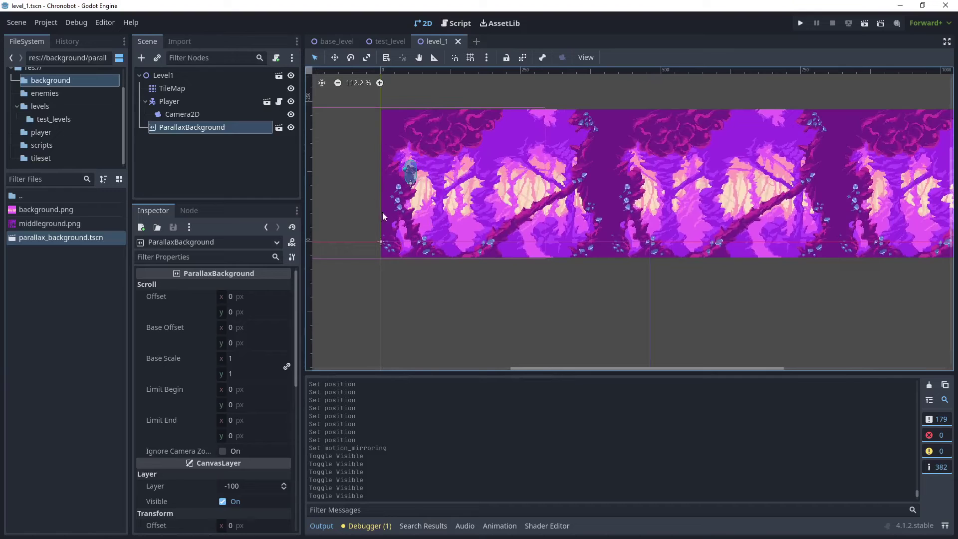
pyautogui.scroll(4, 391, 203)
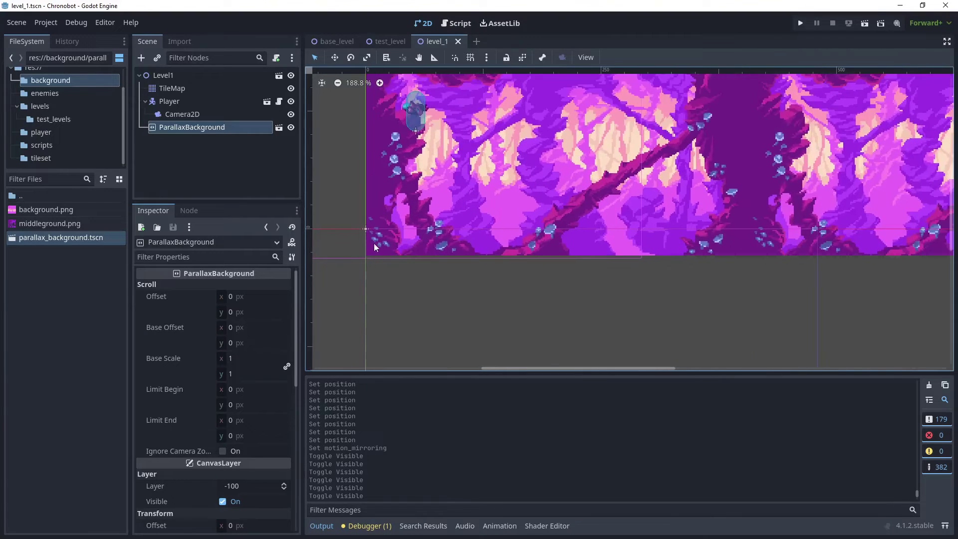
pyautogui.scroll(4, 377, 241)
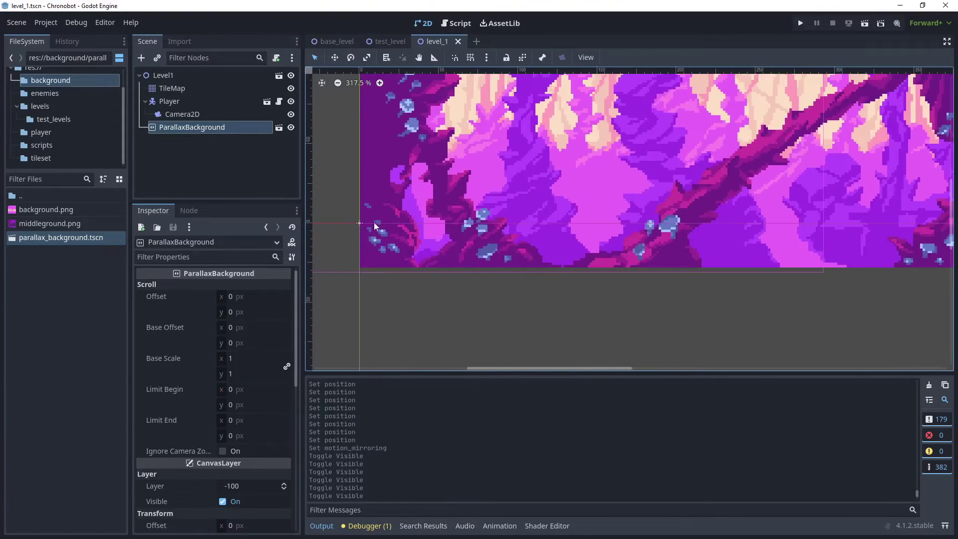
# Enable grid snapping and move ParallaxBackground above TileMap as Level1's first child
pyautogui.click(471, 59)
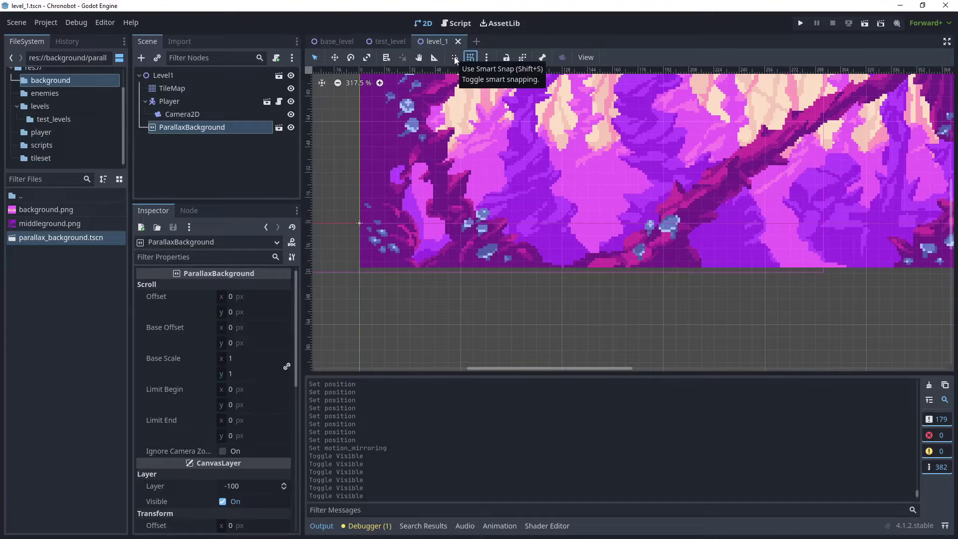
pyautogui.scroll(5, 367, 228)
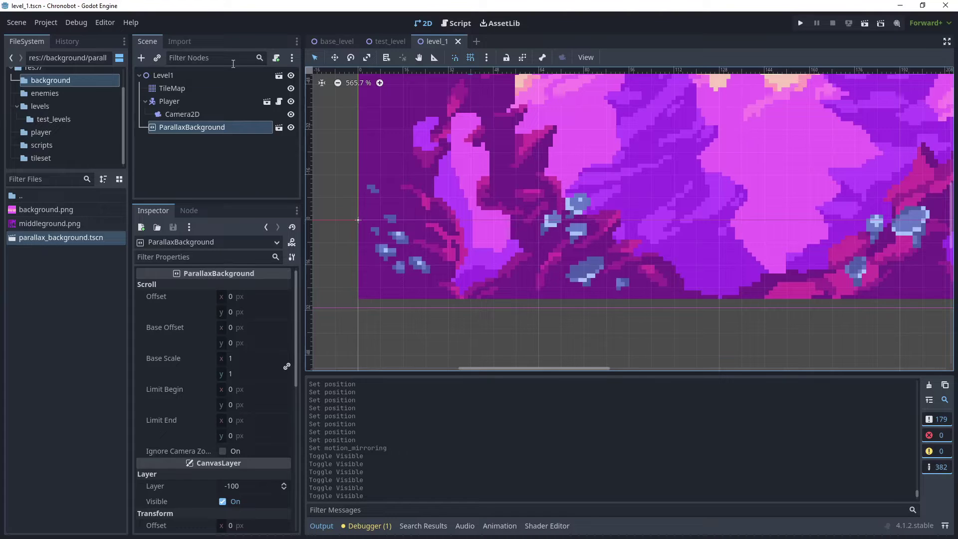
pyautogui.moveTo(178, 128); pyautogui.dragTo(174, 85)
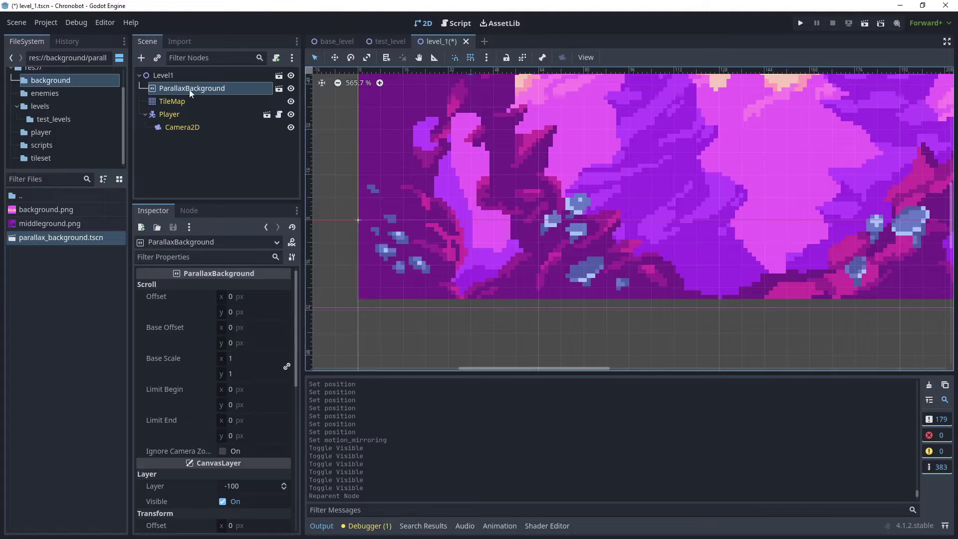
# Set the ParallaxBackground's offset y to -264 and save level_1.tscn
pyautogui.scroll(-5, 250, 372)
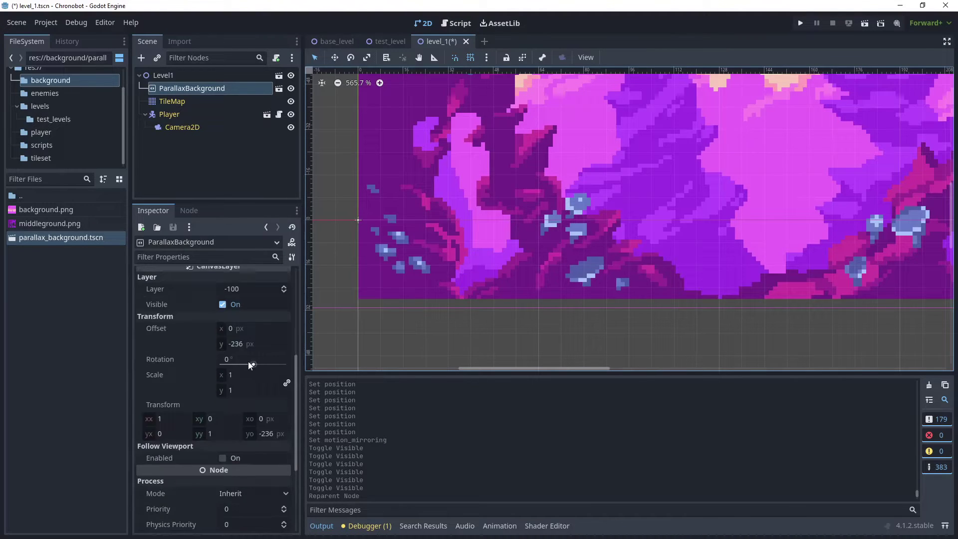
pyautogui.scroll(2, 247, 361)
pyautogui.scroll(-1, 250, 397)
pyautogui.scroll(1, 244, 406)
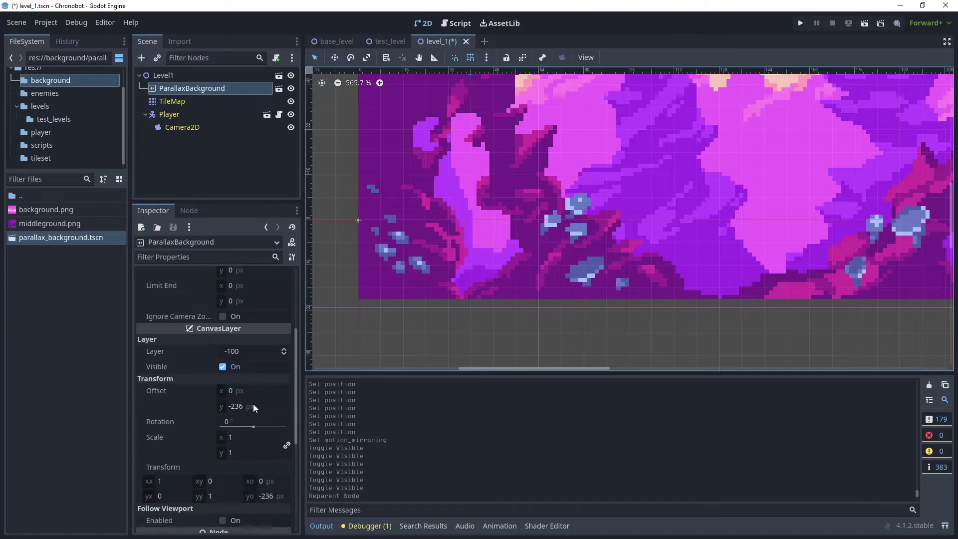
pyautogui.click(253, 403)
pyautogui.press('Down')
pyautogui.press('Down')
pyautogui.press('Down')
pyautogui.press('Down')
pyautogui.press('Down')
pyautogui.press('Down')
pyautogui.press('Down')
pyautogui.press('Down')
pyautogui.press('Down')
pyautogui.press('Down')
pyautogui.press('Down')
pyautogui.press('Down')
pyautogui.press('Down')
pyautogui.press('Down')
pyautogui.press('Down')
pyautogui.press('Down')
pyautogui.press('Down')
pyautogui.press('Down')
pyautogui.press('Down')
pyautogui.press('Down')
pyautogui.press('Down')
pyautogui.press('Down')
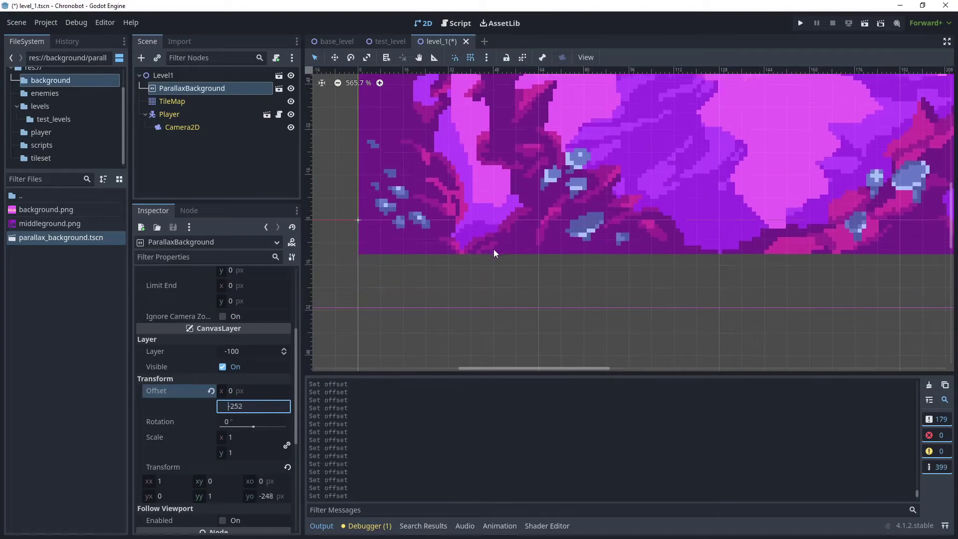
pyautogui.press('Down')
pyautogui.press('Down')
pyautogui.press('Down')
pyautogui.press('Down')
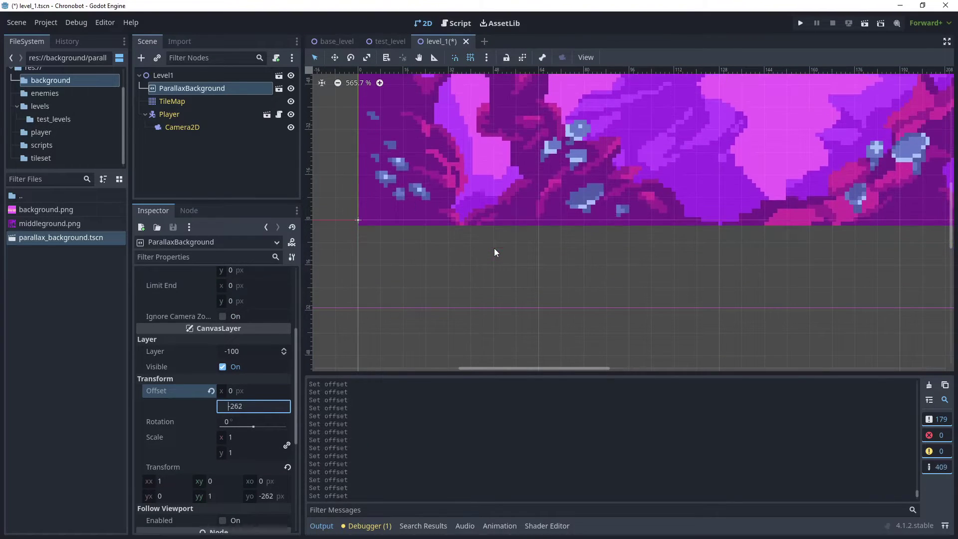
pyautogui.scroll(-13, 495, 247)
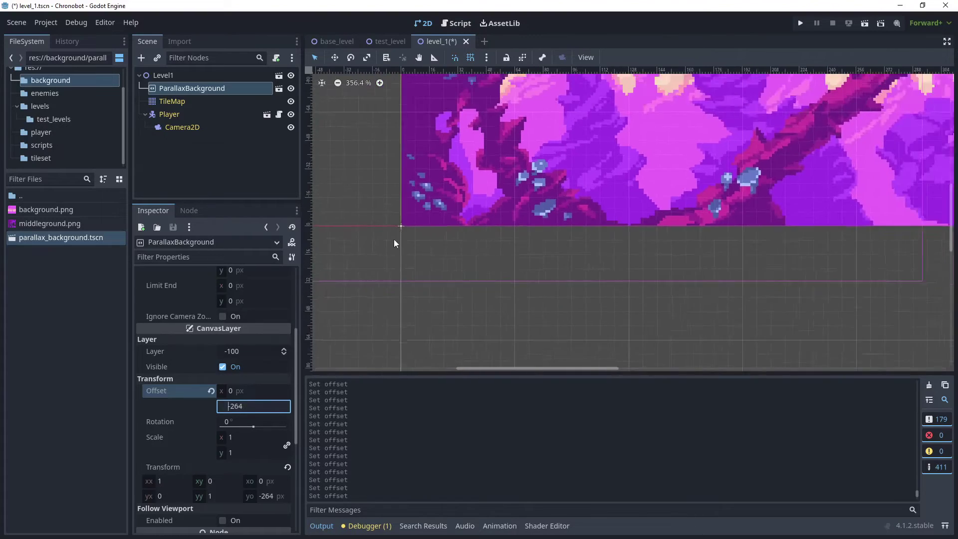
pyautogui.moveTo(557, 190); pyautogui.dragTo(430, 263, button='middle')
pyautogui.hotkey('ctrl', 's')
pyautogui.scroll(-1, 430, 263)
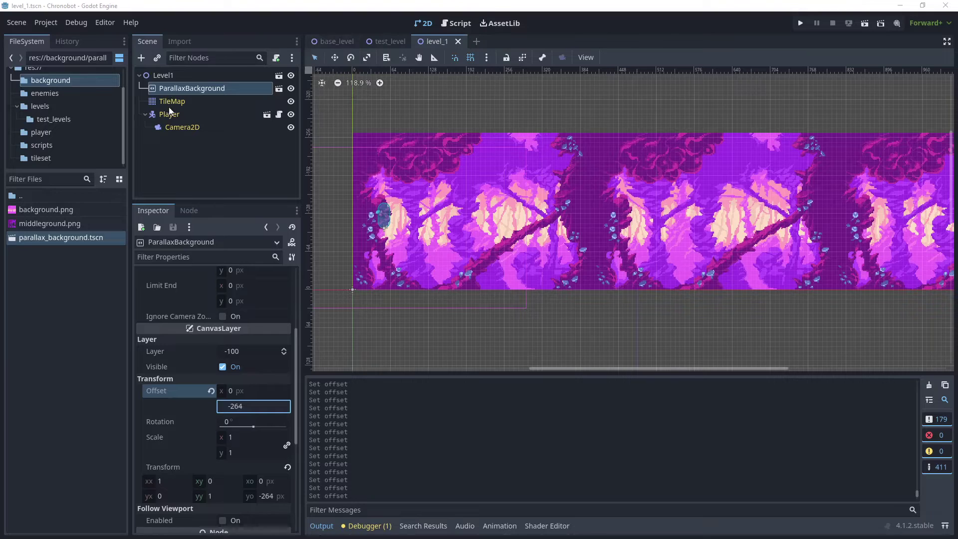
# Switch to base_level and select its TileMap to edit the tile set
pyautogui.click(333, 40)
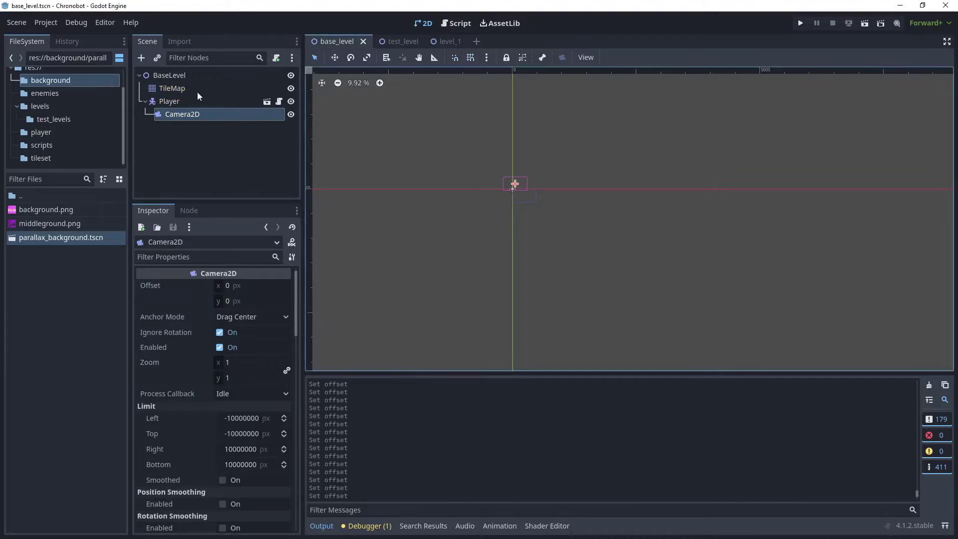
pyautogui.click(181, 88)
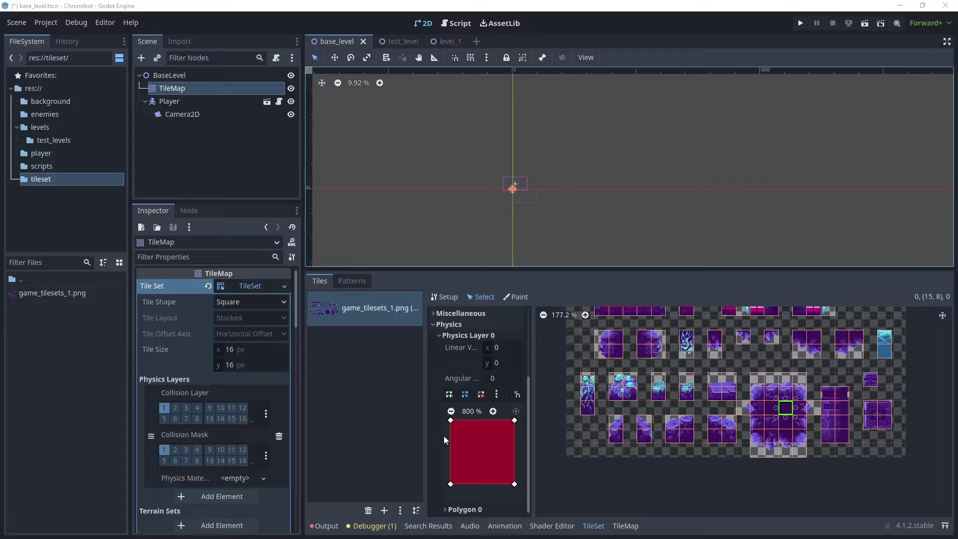
# Put the TileSet editor in Paint mode with Physics Layer 0 as the painted property
pyautogui.click(442, 414)
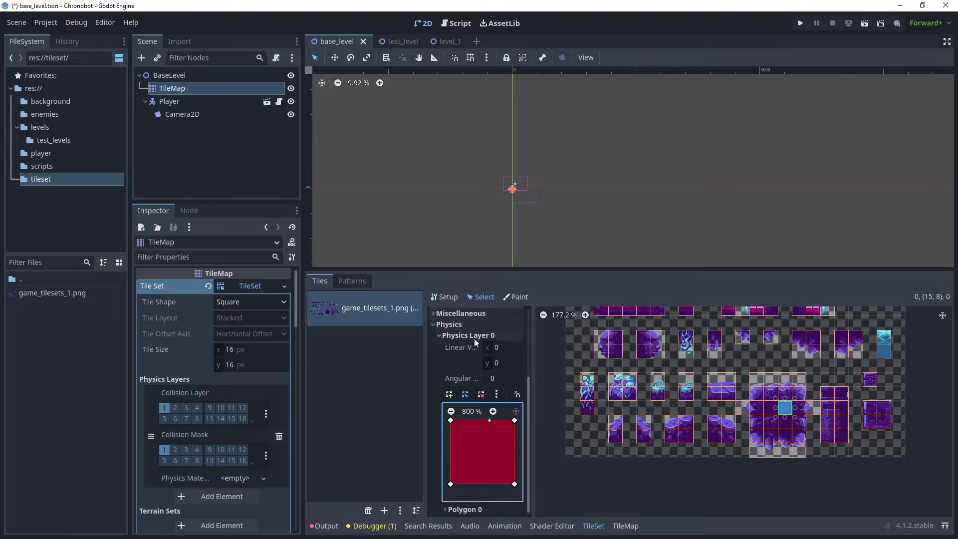
pyautogui.scroll(1, 474, 339)
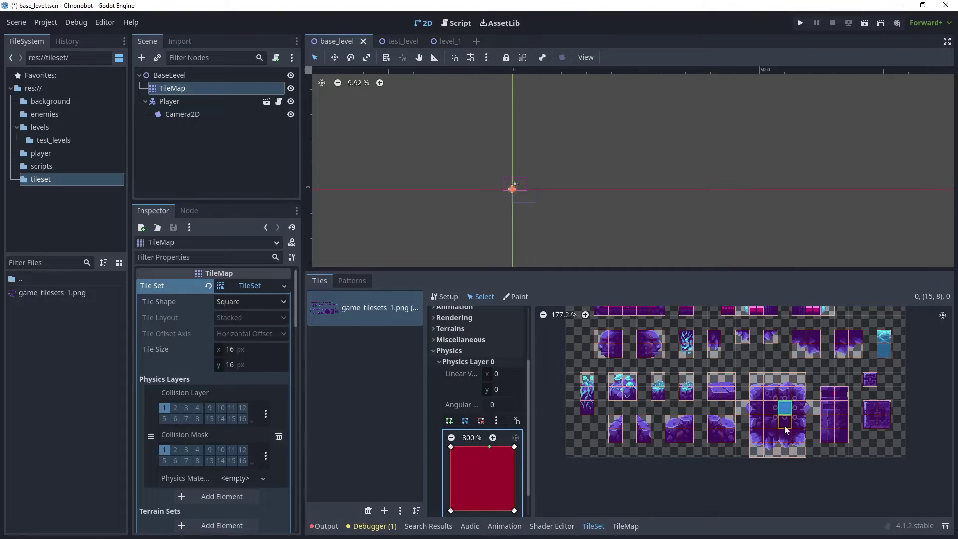
pyautogui.scroll(2, 778, 424)
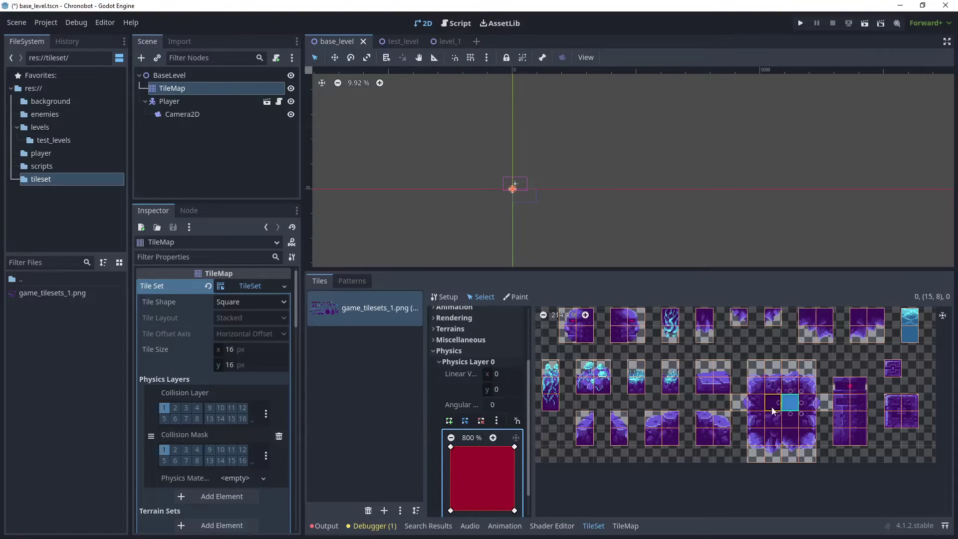
pyautogui.click(513, 297)
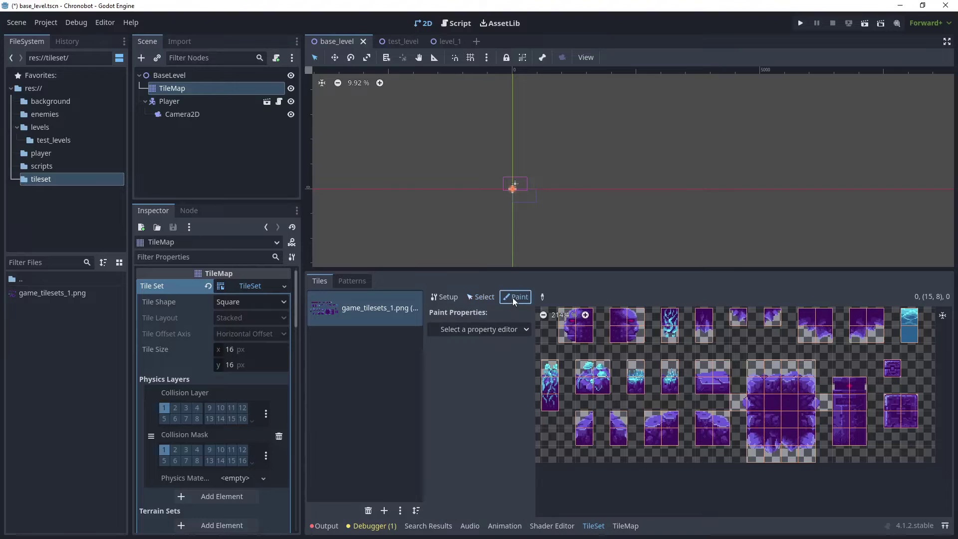
pyautogui.click(459, 327)
pyautogui.click(454, 420)
# Paint full-square collision onto the large ground block and two small ground tiles
pyautogui.moveTo(771, 409)
pyautogui.mouseDown()
pyautogui.moveTo(771, 419)
pyautogui.moveTo(789, 420)
pyautogui.moveTo(790, 387)
pyautogui.moveTo(807, 386)
pyautogui.moveTo(772, 387)
pyautogui.moveTo(755, 408)
pyautogui.moveTo(755, 425)
pyautogui.moveTo(772, 437)
pyautogui.moveTo(805, 437)
pyautogui.moveTo(807, 399)
pyautogui.moveTo(722, 387)
pyautogui.moveTo(653, 437)
pyautogui.mouseUp()
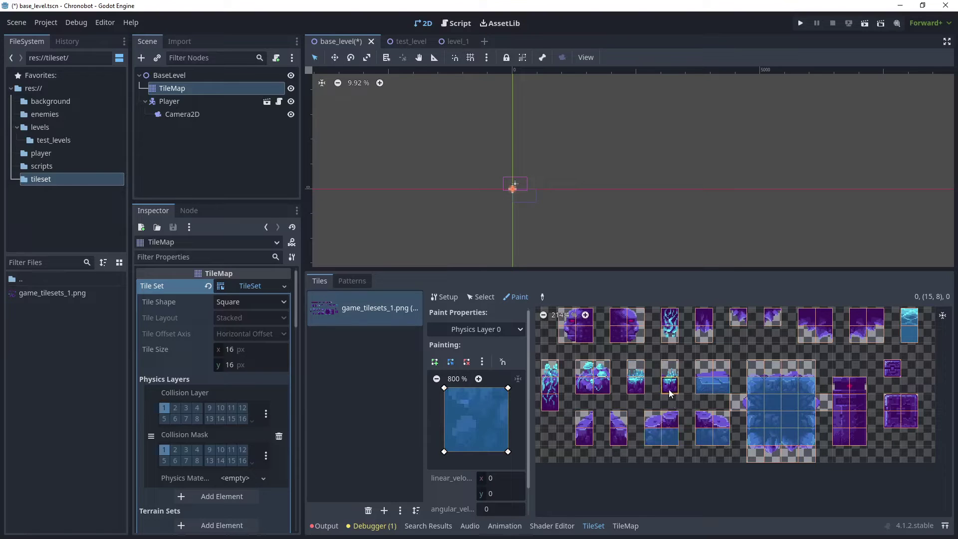
pyautogui.moveTo(669, 392); pyautogui.dragTo(601, 383)
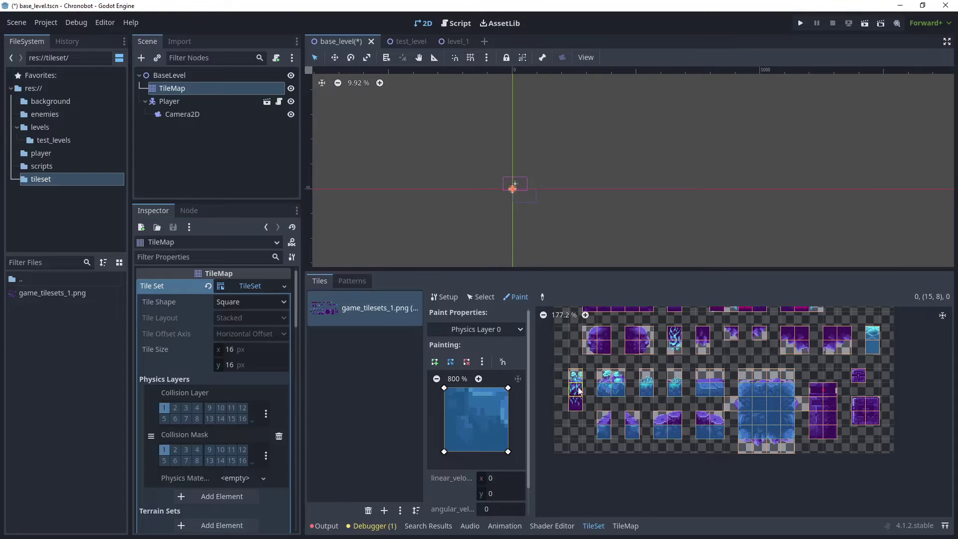
pyautogui.scroll(2, 582, 397)
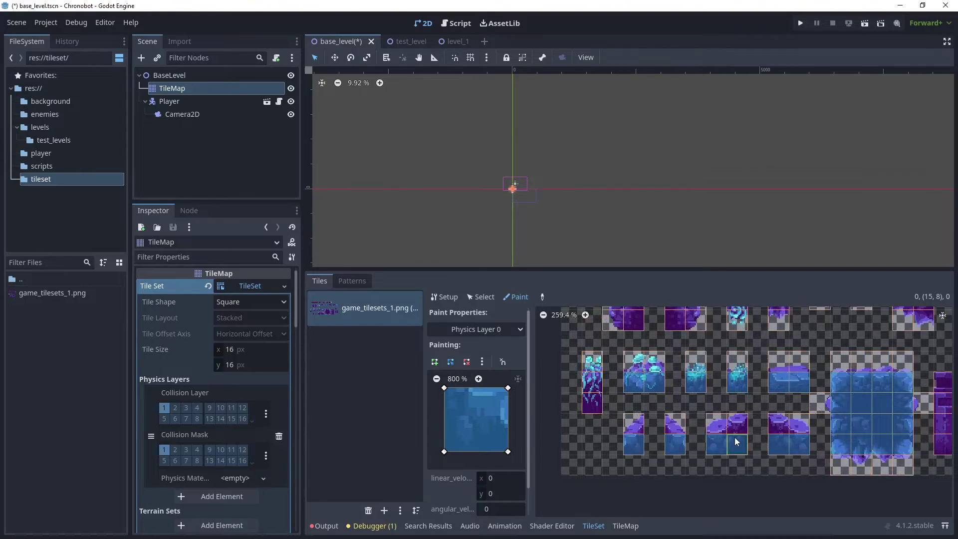
pyautogui.scroll(-3, 703, 390)
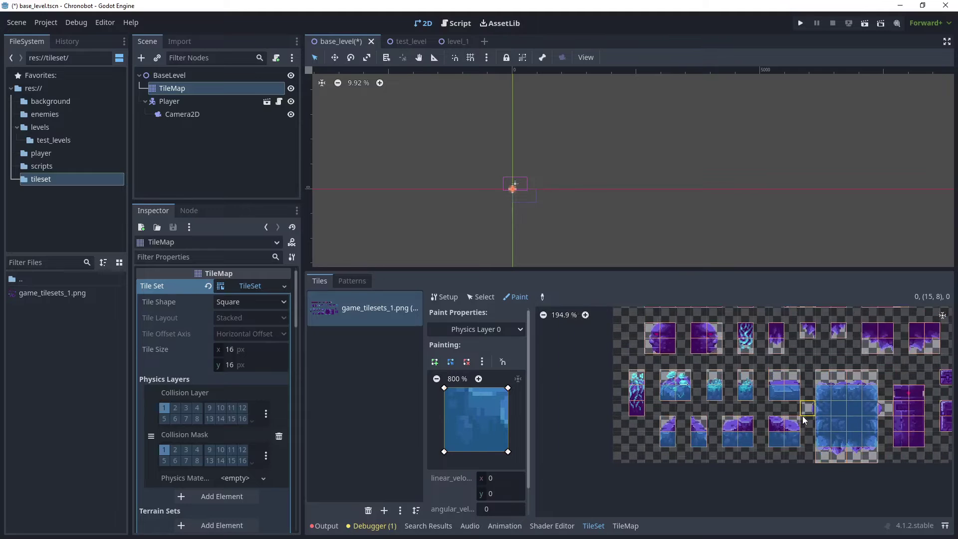
pyautogui.scroll(14, 709, 387)
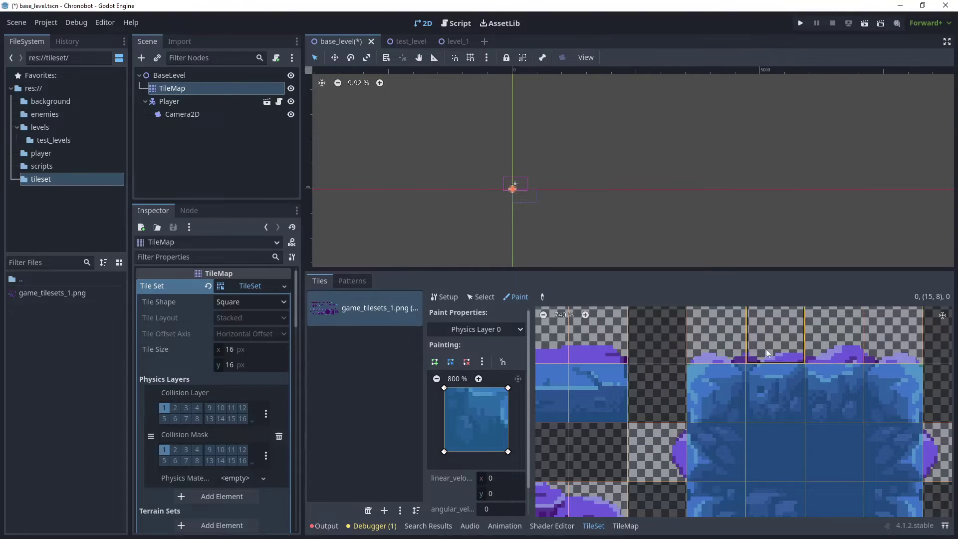
# Paint the full-square collision onto the blue ground tile
pyautogui.click(693, 368)
pyautogui.scroll(-4, 771, 378)
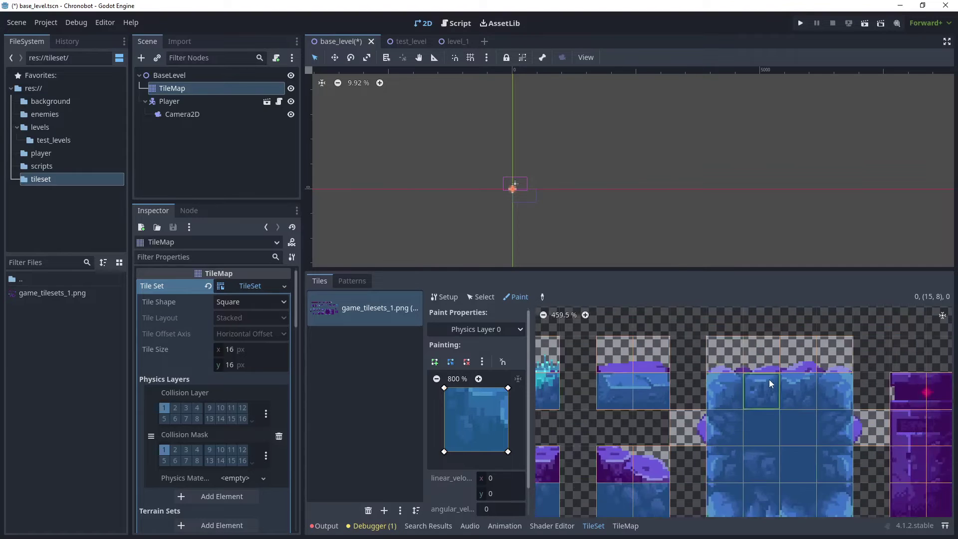
pyautogui.scroll(3, 654, 441)
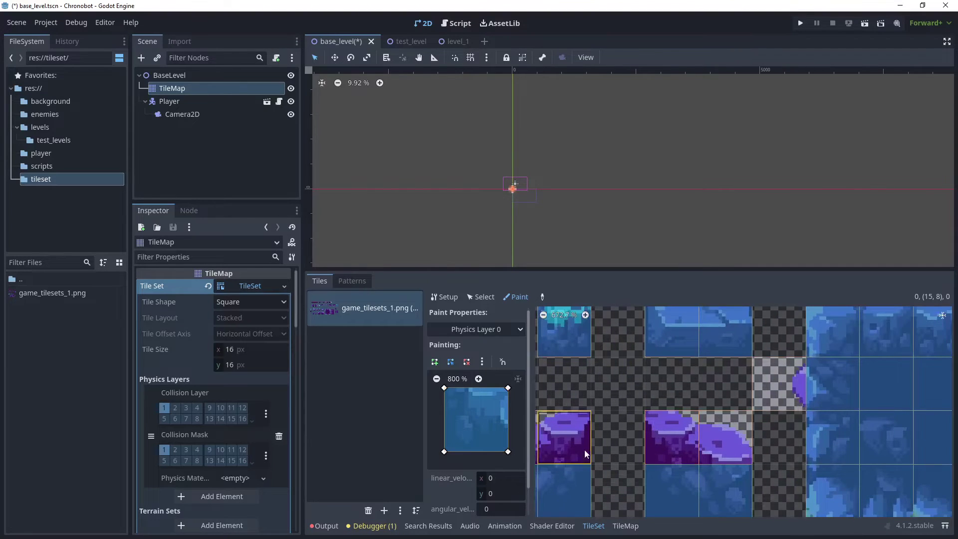
pyautogui.scroll(3, 602, 435)
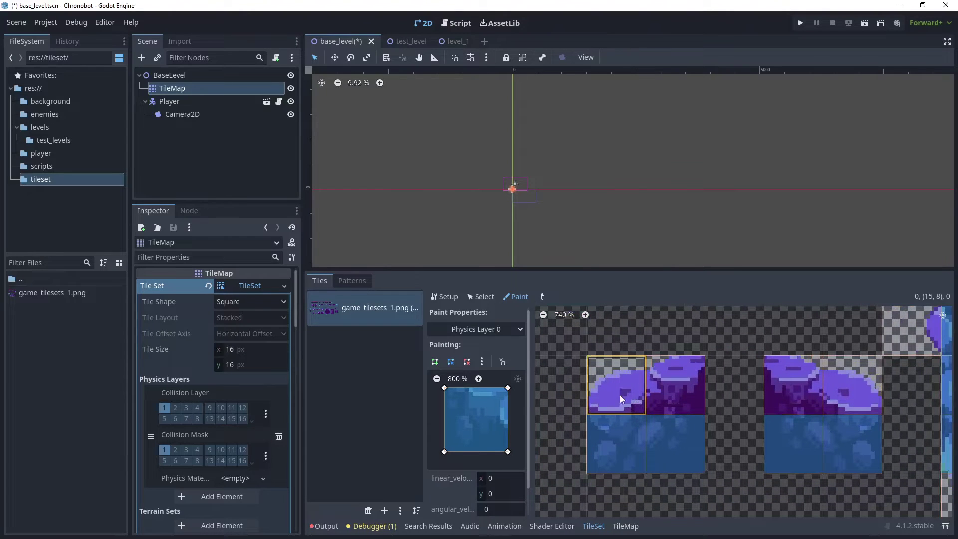
pyautogui.scroll(-8, 619, 399)
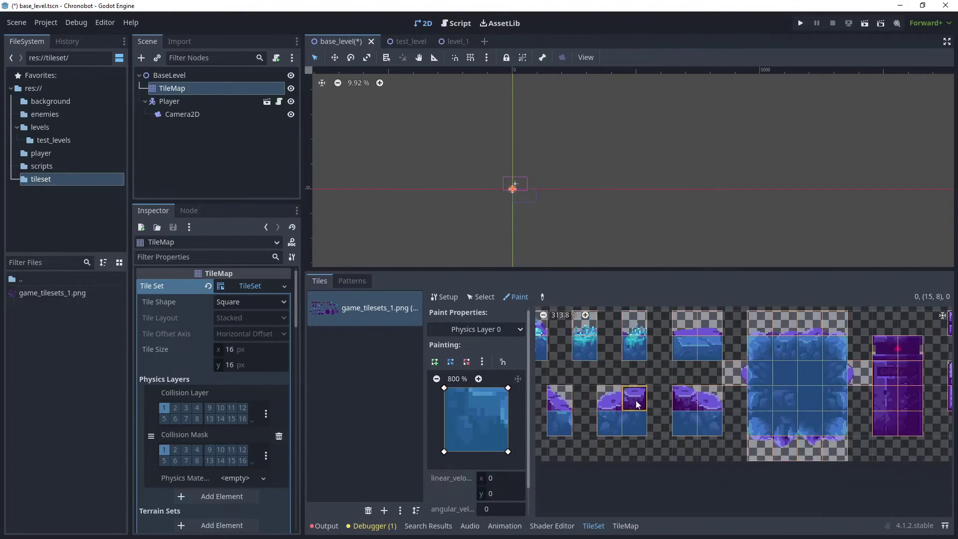
pyautogui.scroll(2, 619, 395)
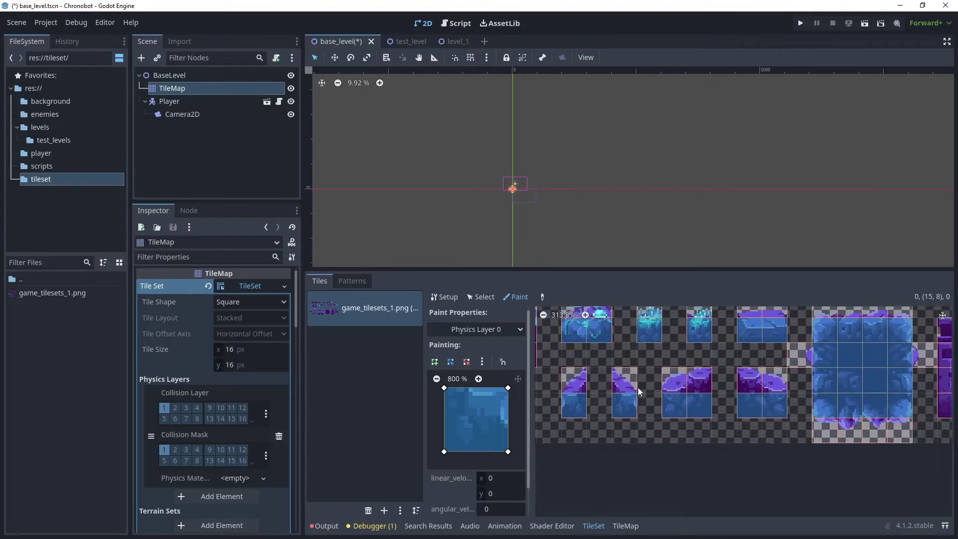
pyautogui.scroll(6, 622, 388)
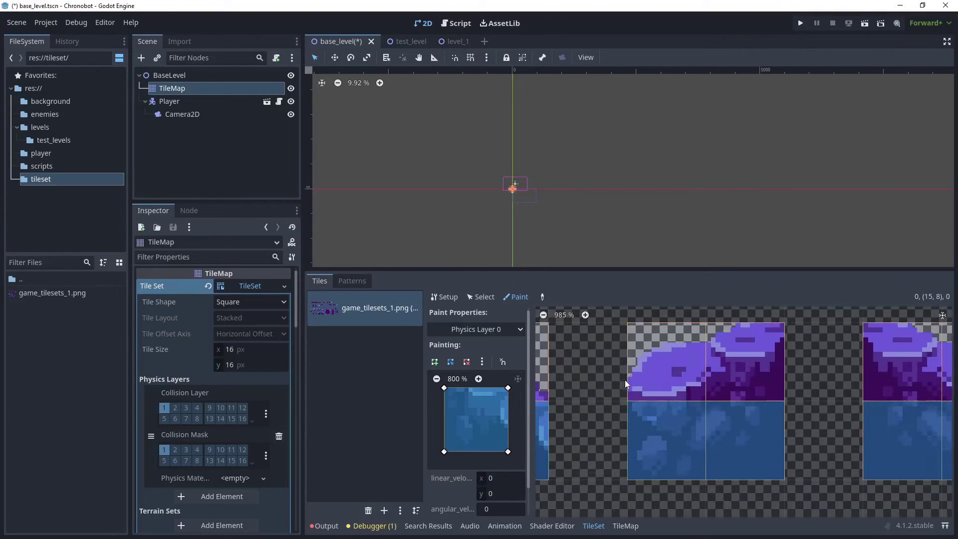
# Reshape the collision polygon into a slope triangle and apply it to the top-left slope tile
pyautogui.click(674, 373)
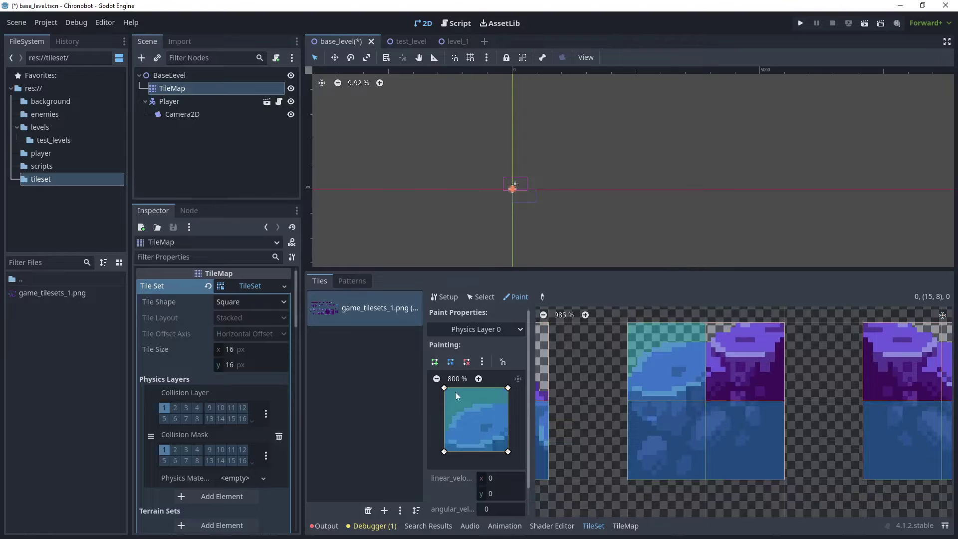
pyautogui.moveTo(445, 388); pyautogui.dragTo(442, 400)
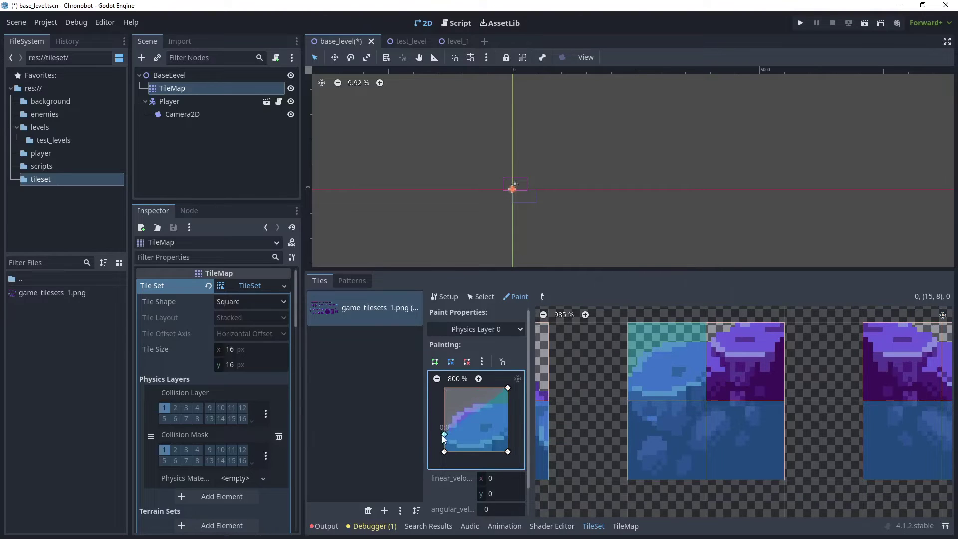
pyautogui.moveTo(442, 435); pyautogui.dragTo(444, 451)
pyautogui.moveTo(509, 389); pyautogui.dragTo(509, 406)
pyautogui.click(677, 374)
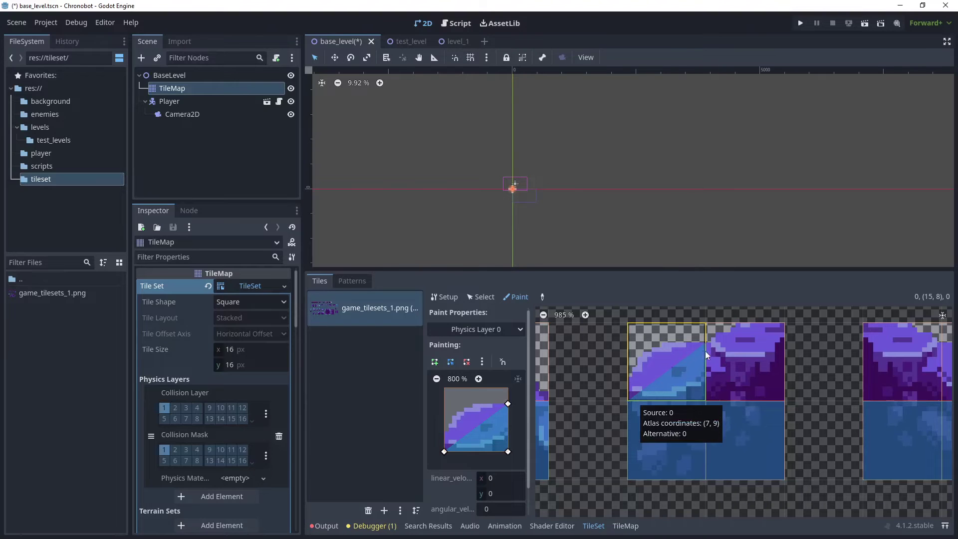
# Raise the shape's right corner and left point, applying it to two slope tiles
pyautogui.click(749, 366)
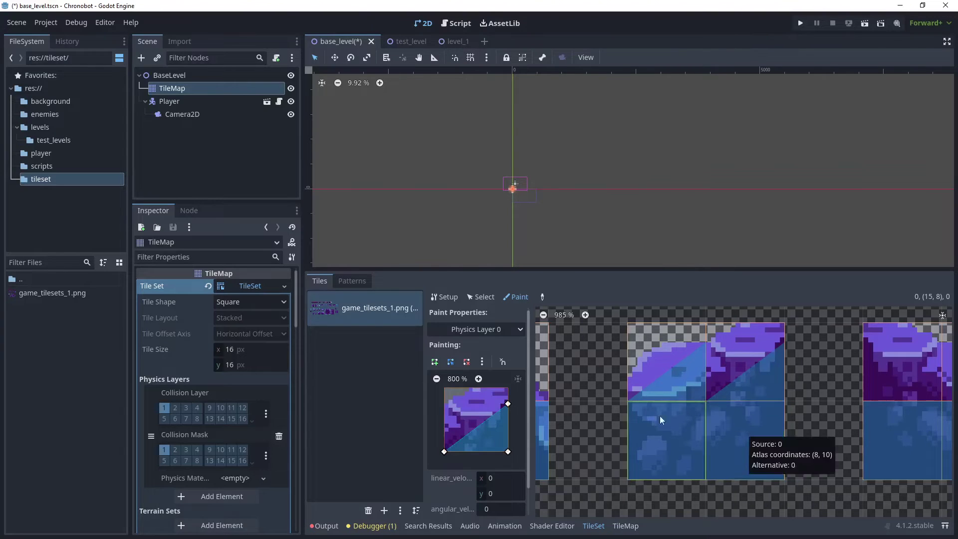
pyautogui.moveTo(509, 404); pyautogui.dragTo(508, 388)
pyautogui.moveTo(444, 452); pyautogui.dragTo(444, 422)
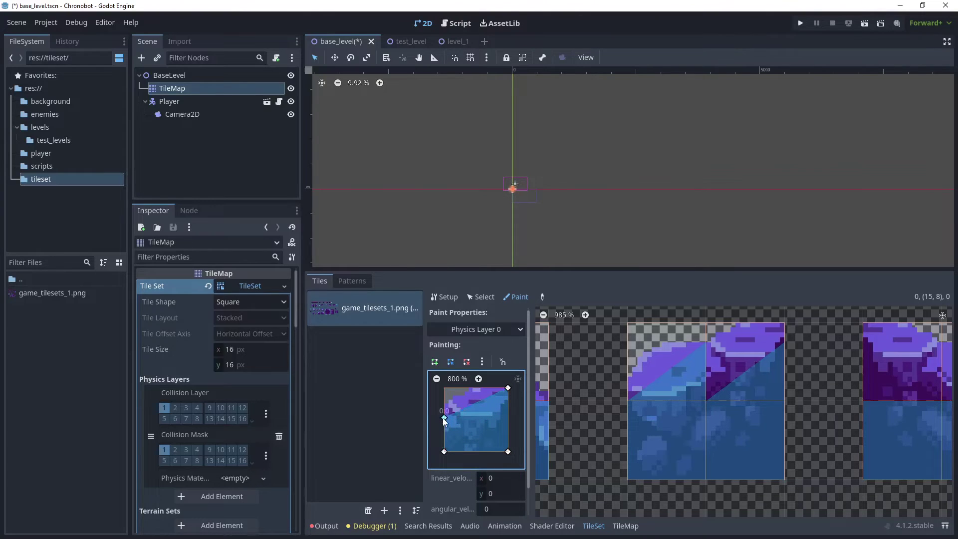
pyautogui.click(739, 353)
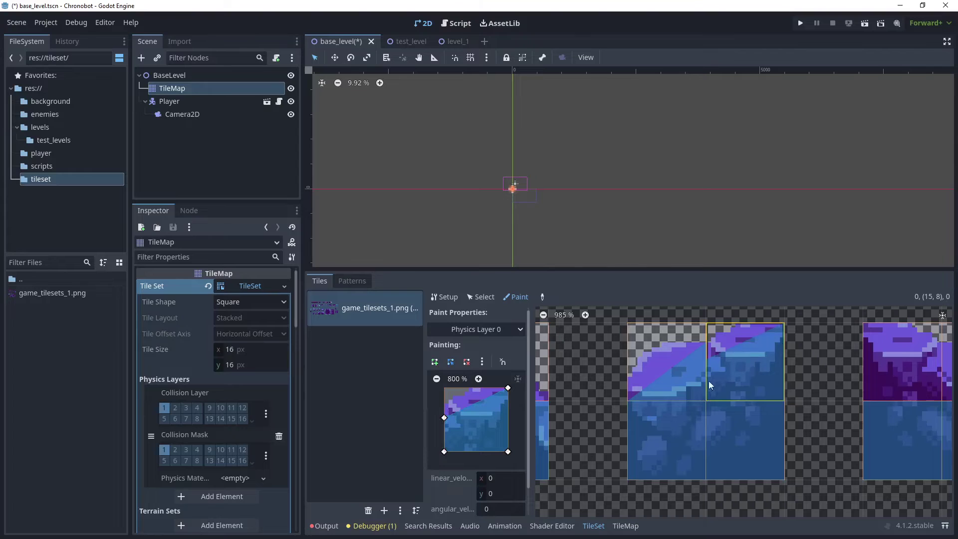
pyautogui.click(690, 374)
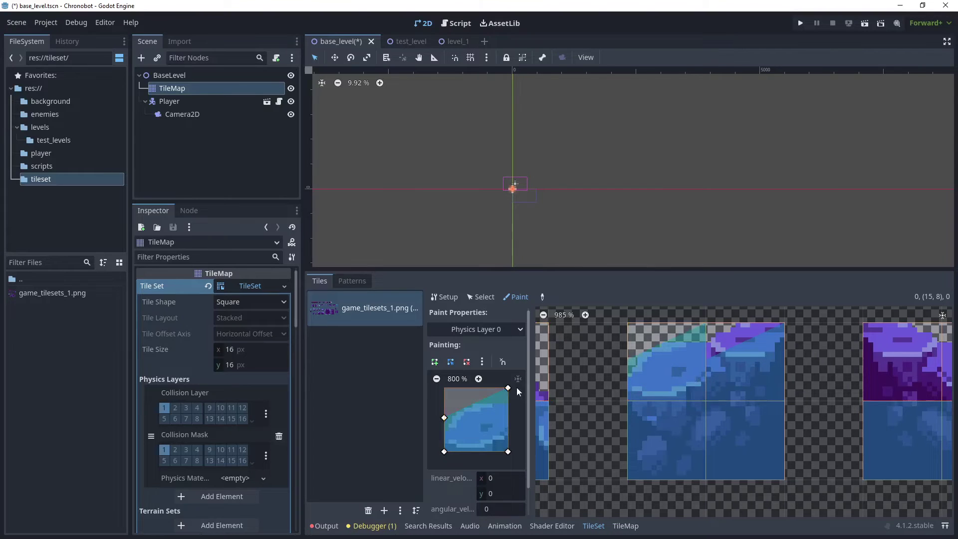
# Turn the shape into a corner-to-corner diagonal and repaint the slope tile with it
pyautogui.moveTo(509, 388); pyautogui.dragTo(509, 412)
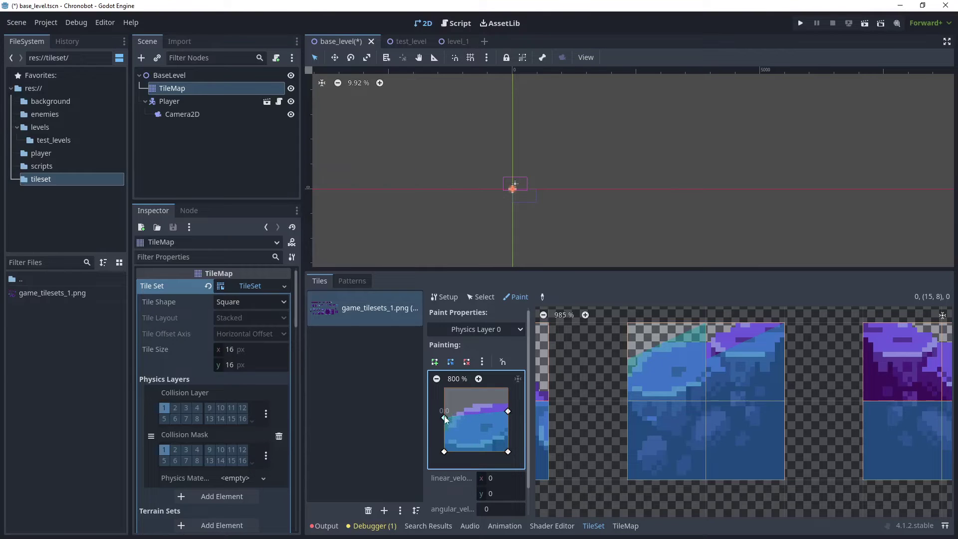
pyautogui.moveTo(444, 432); pyautogui.dragTo(444, 451)
pyautogui.click(681, 373)
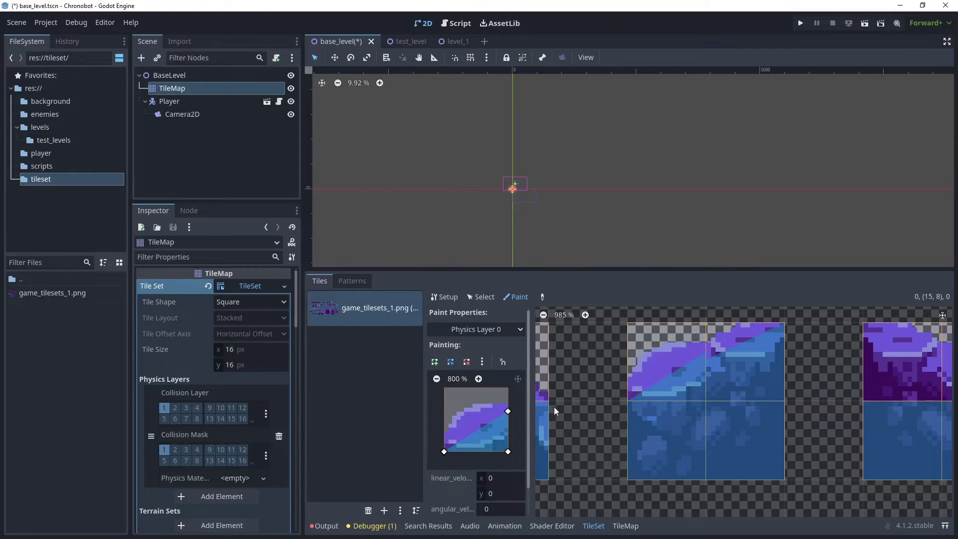
pyautogui.moveTo(508, 412); pyautogui.dragTo(508, 416)
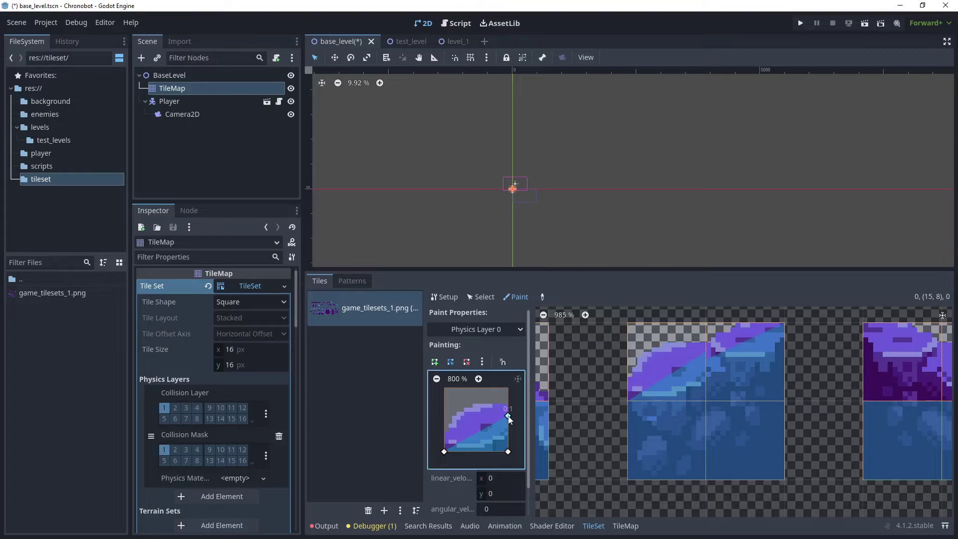
pyautogui.click(670, 380)
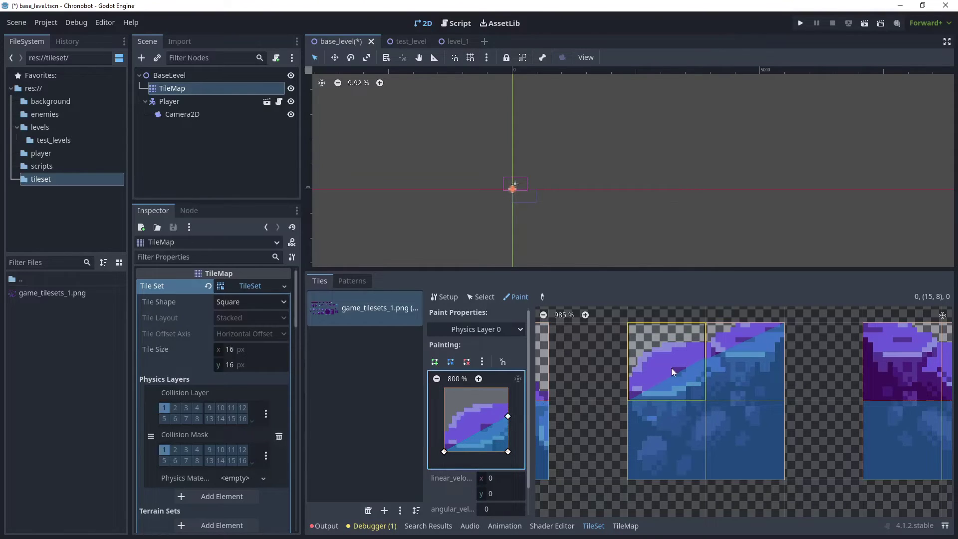
# Add a raised left-side point and paint the shape onto the next slope and purple tiles
pyautogui.scroll(6, 719, 370)
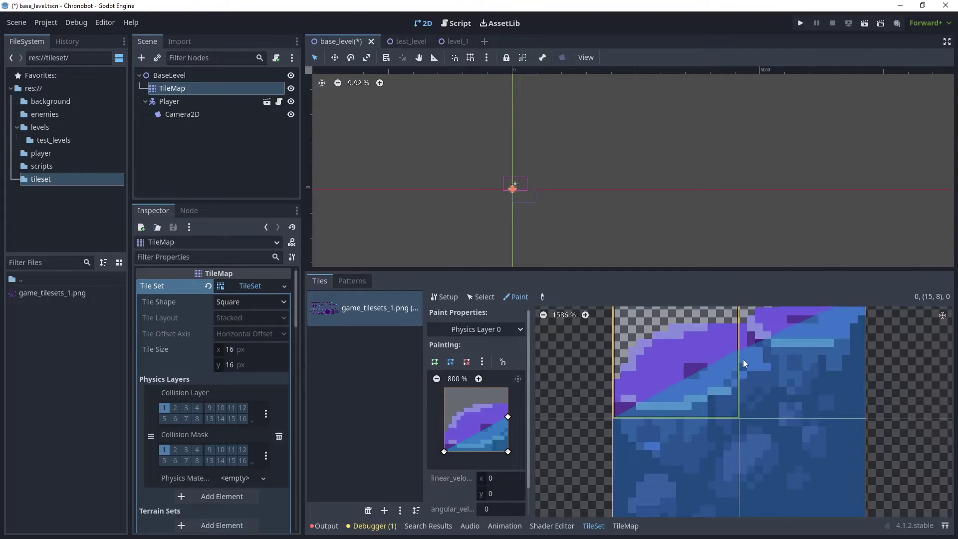
pyautogui.scroll(1, 795, 362)
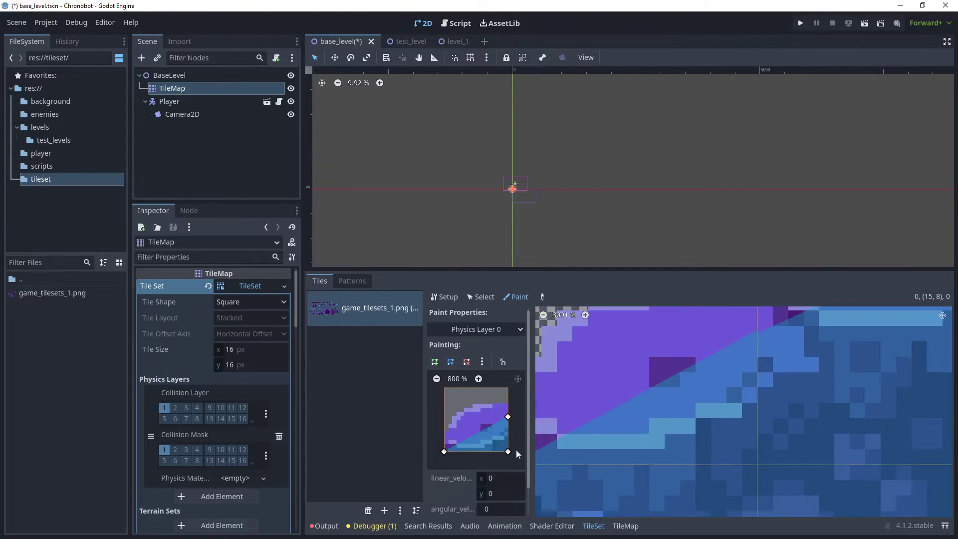
pyautogui.scroll(-8, 619, 353)
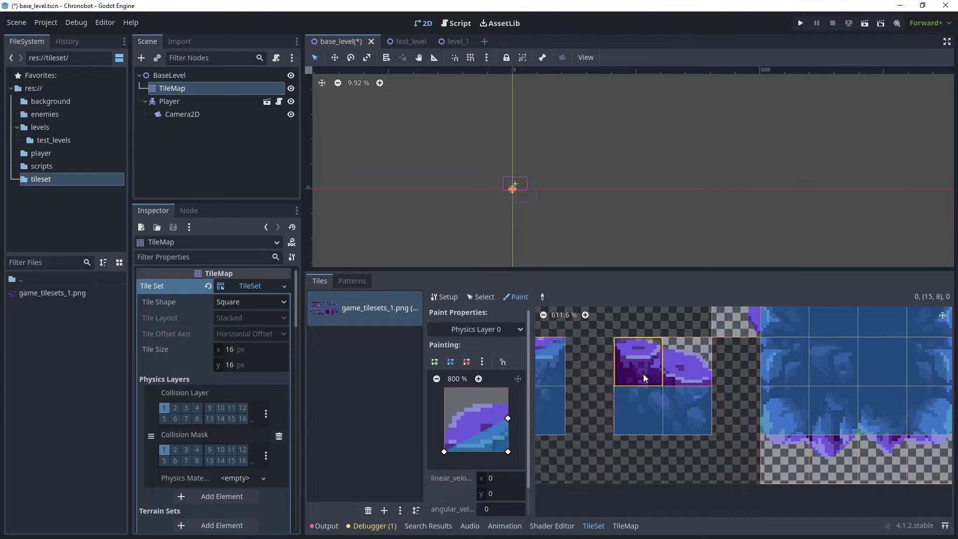
pyautogui.click(648, 358)
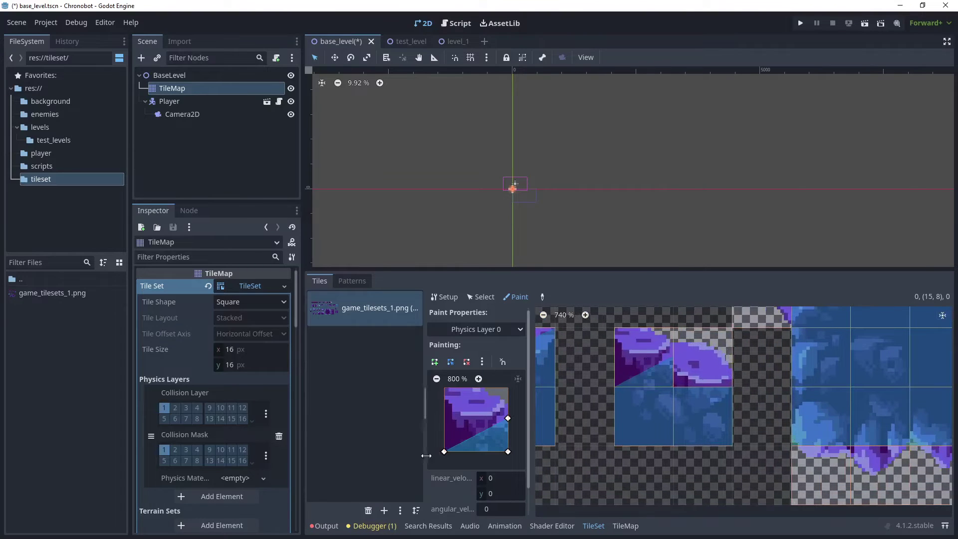
pyautogui.moveTo(445, 450); pyautogui.dragTo(445, 387)
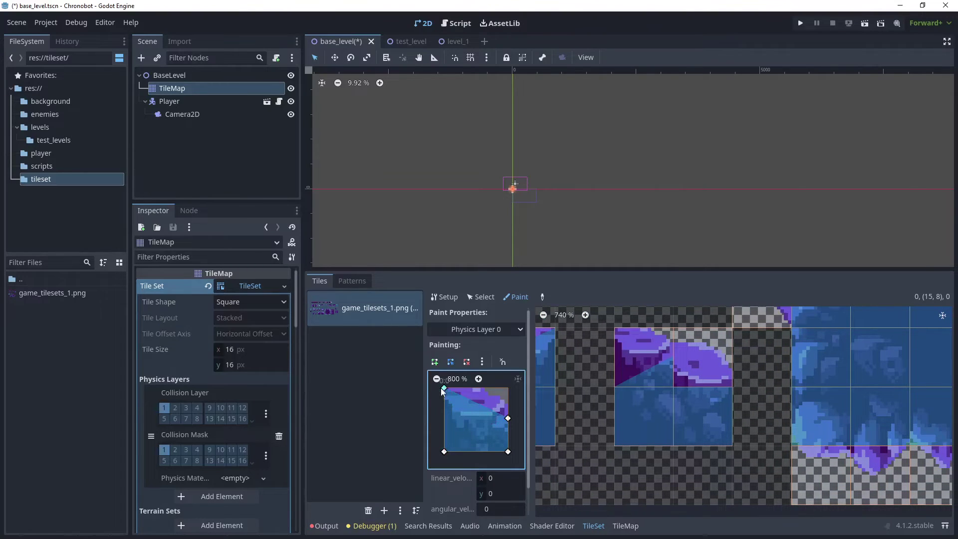
pyautogui.click(657, 352)
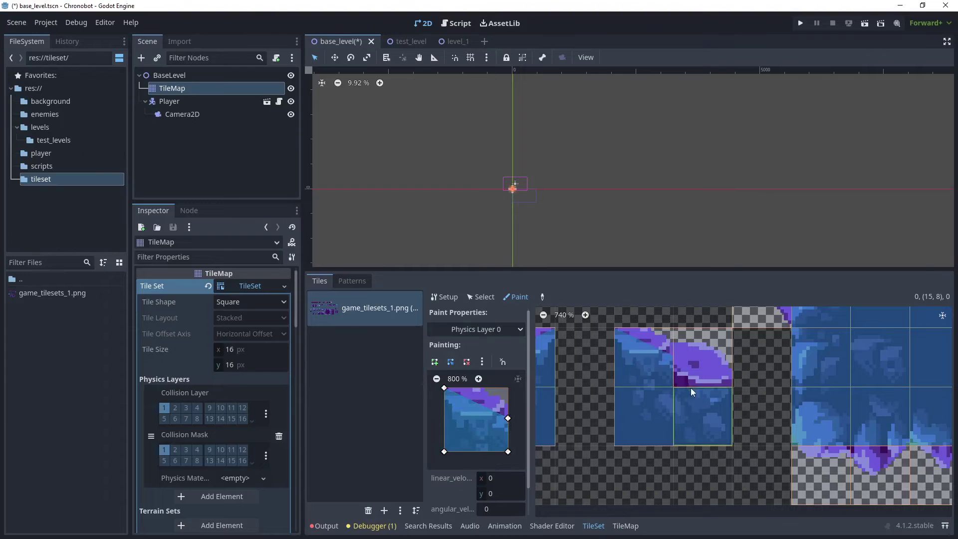
# Paint the collision shape onto another slope tile and save the scene
pyautogui.scroll(-2, 700, 373)
pyautogui.scroll(-4, 701, 364)
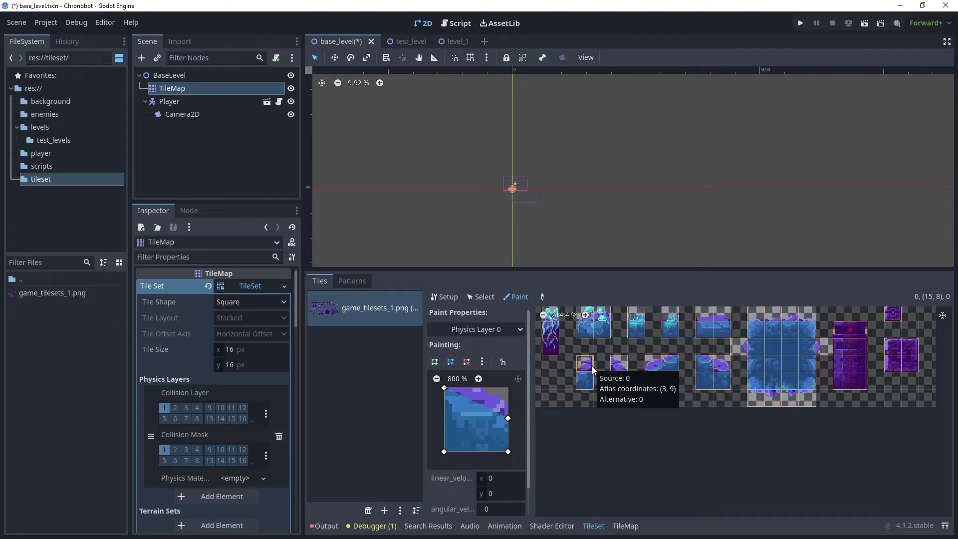
pyautogui.keyDown('ctrl'); pyautogui.click(696, 413); pyautogui.keyUp('ctrl')
pyautogui.scroll(1, 695, 413)
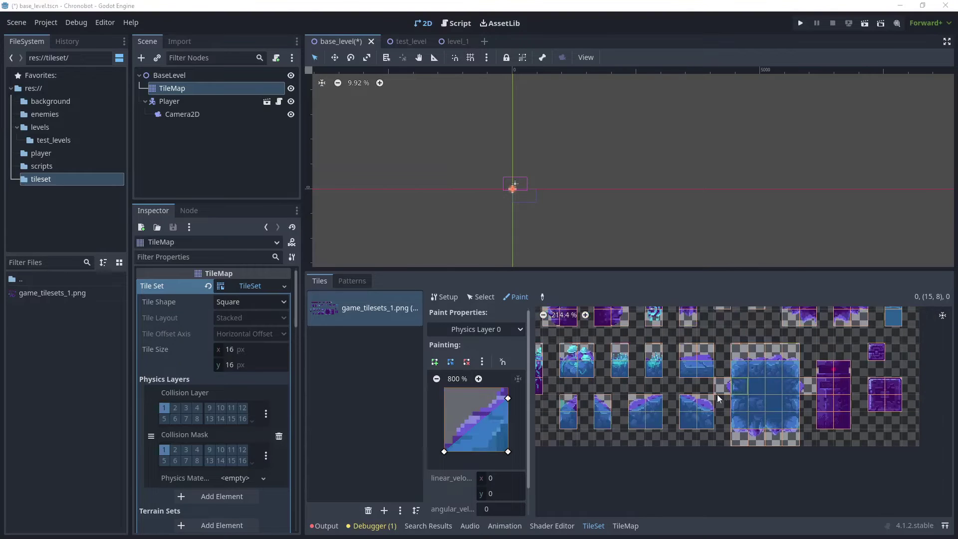
pyautogui.scroll(1, 695, 414)
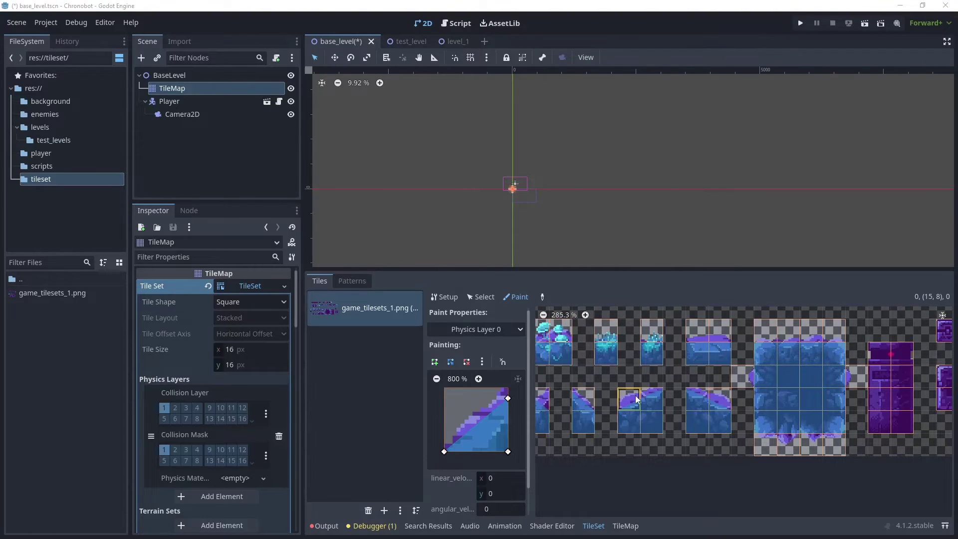
pyautogui.scroll(9, 661, 360)
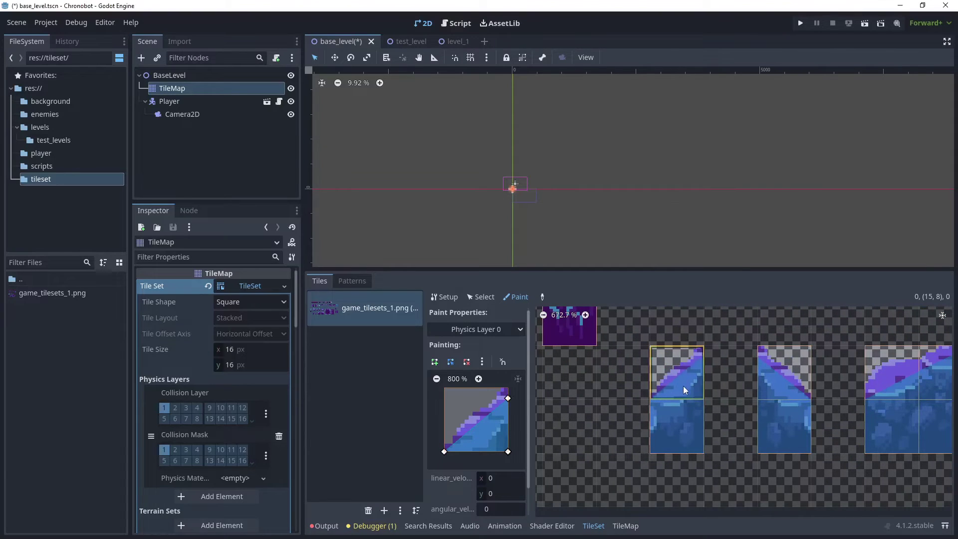
pyautogui.hotkey('ctrl', 's')
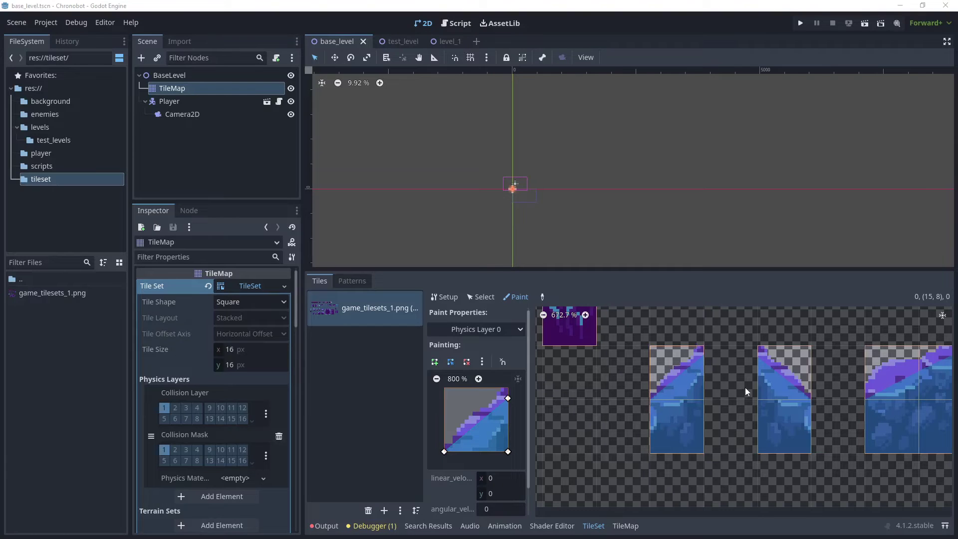
# Paint the collision triangle onto the top-left tile
pyautogui.scroll(-1, 745, 387)
pyautogui.scroll(-12, 650, 367)
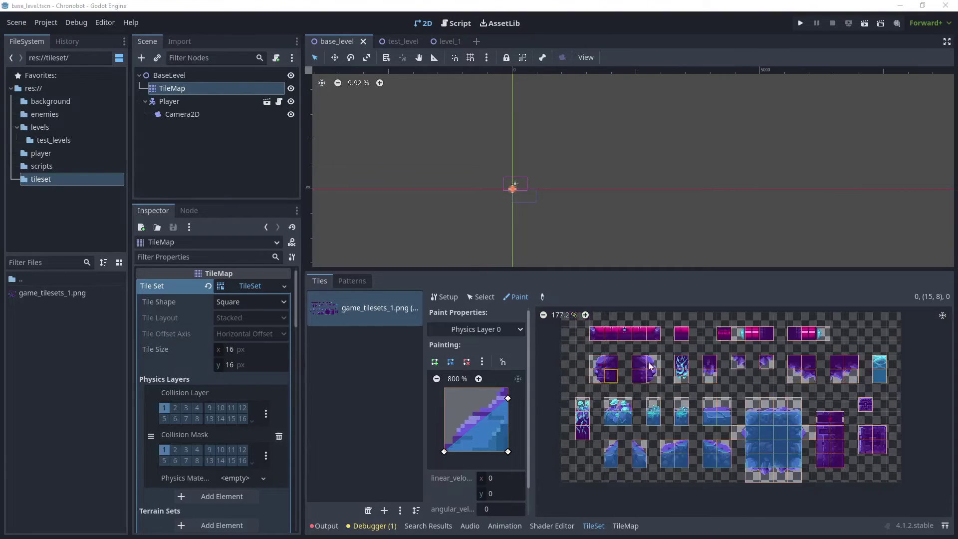
pyautogui.scroll(7, 609, 344)
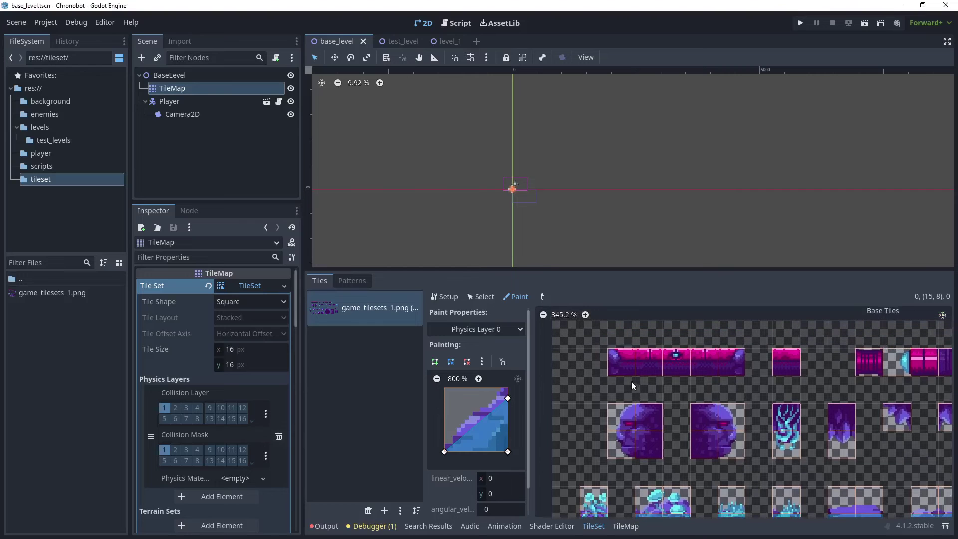
pyautogui.click(623, 364)
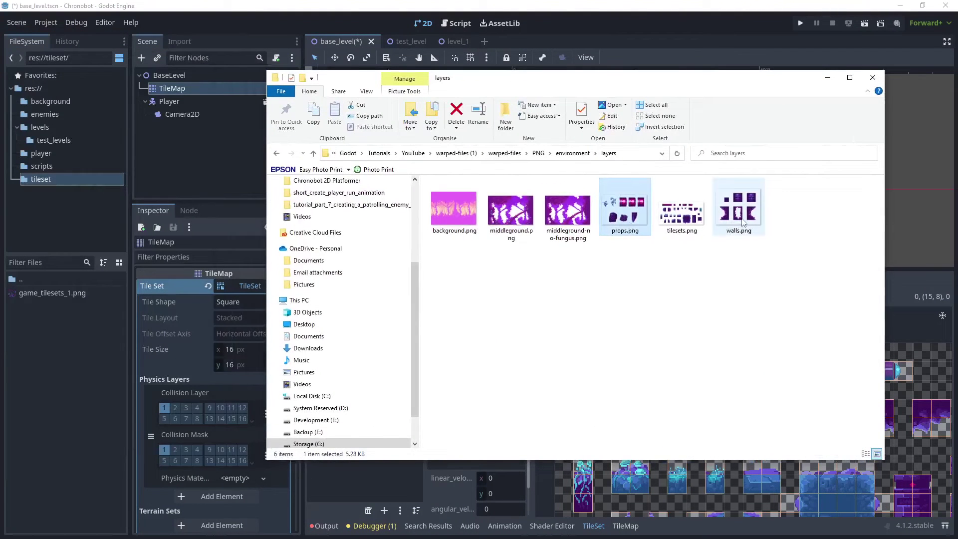
# Select walls.png alongside props.png in the layers folder for copying
pyautogui.click(742, 223)
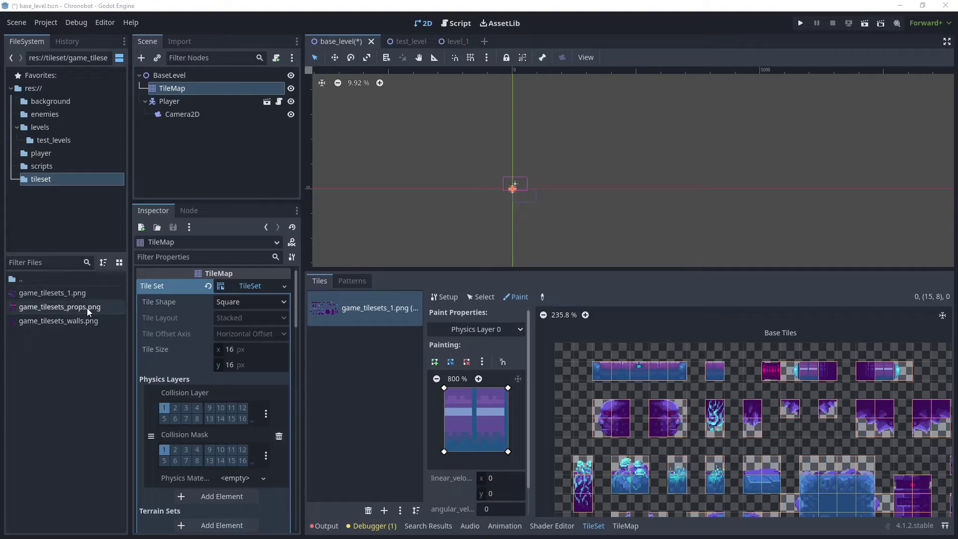
# Add game_tilesets_props.png and game_tilesets_walls.png as TileSet atlases, create props tiles, and save
pyautogui.click(86, 308)
pyautogui.keyDown('shift'); pyautogui.click(88, 321); pyautogui.keyUp('shift')
pyautogui.moveTo(85, 311); pyautogui.dragTo(354, 376)
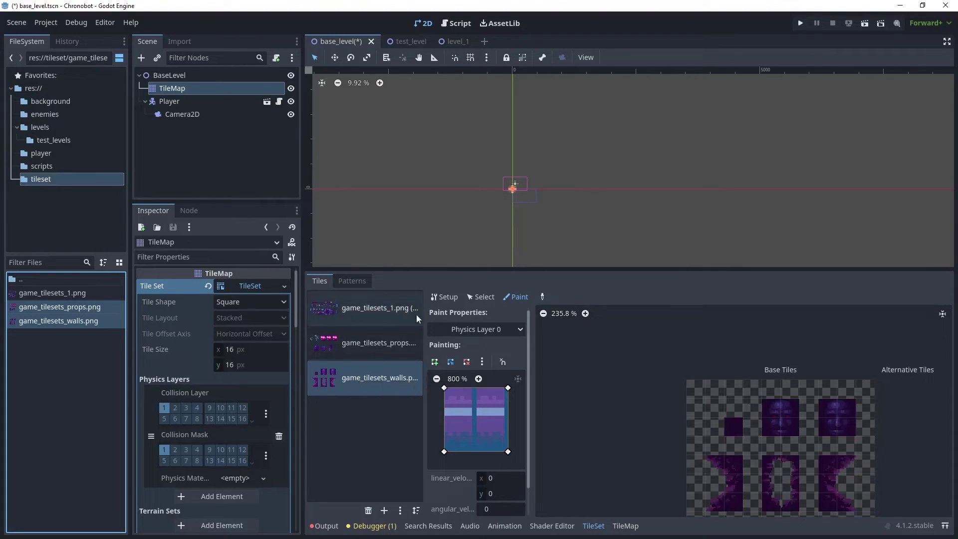
pyautogui.scroll(-2, 802, 386)
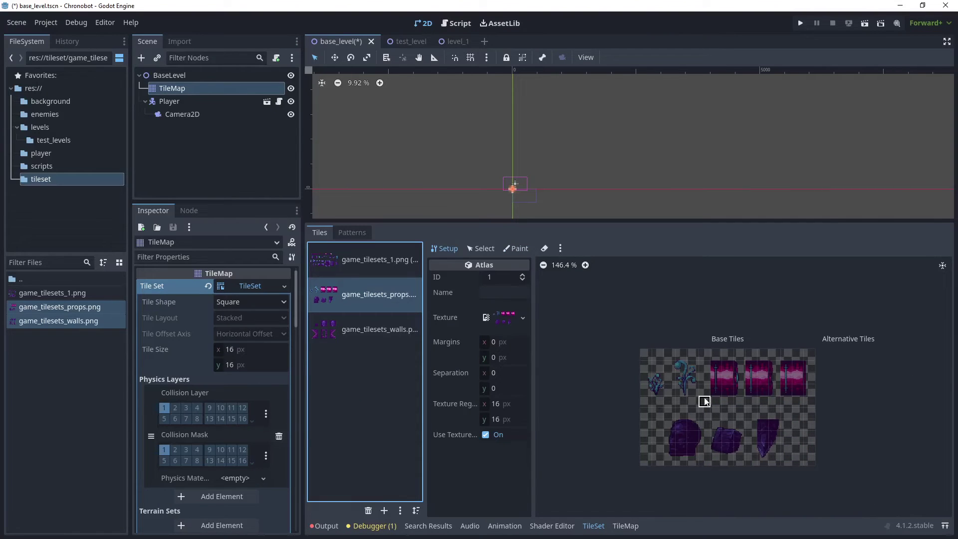
pyautogui.scroll(4, 705, 400)
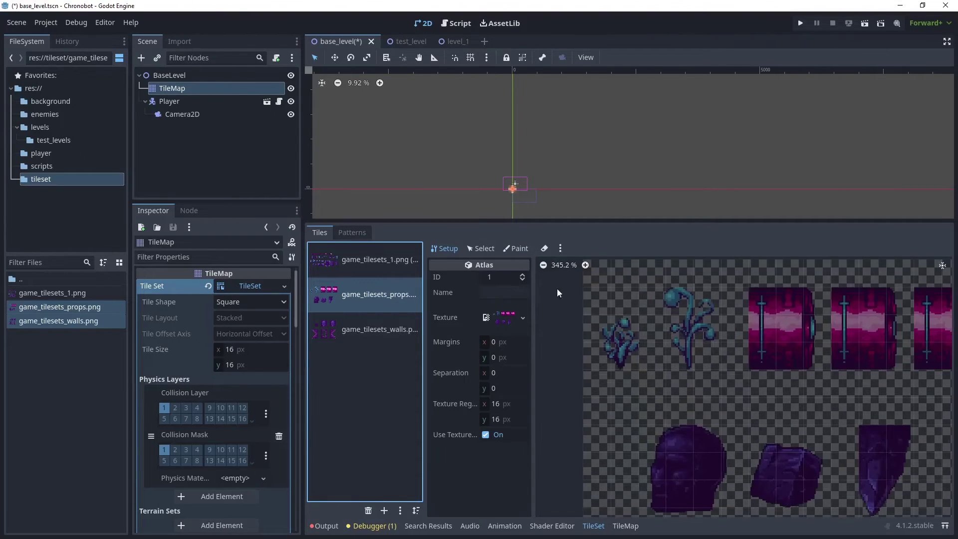
pyautogui.click(624, 327)
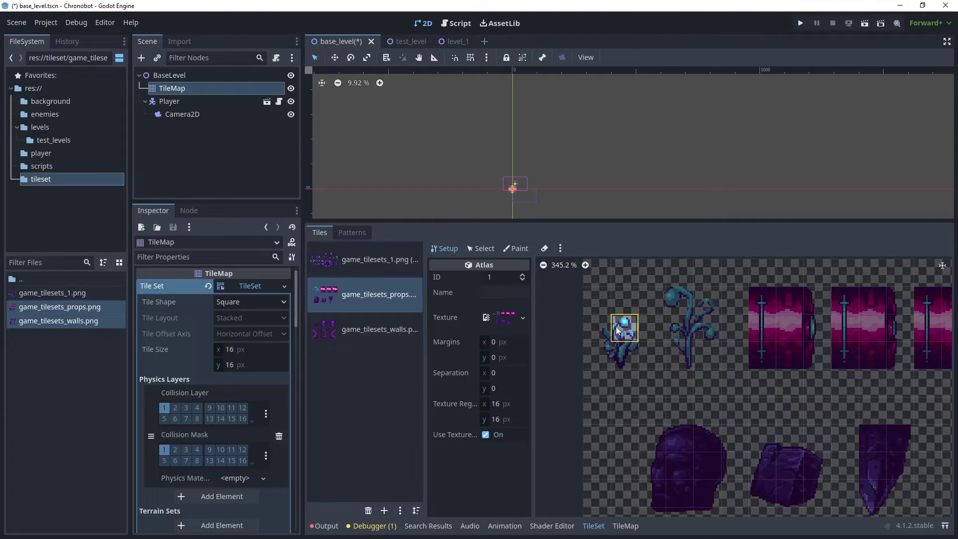
pyautogui.moveTo(609, 358); pyautogui.dragTo(633, 358)
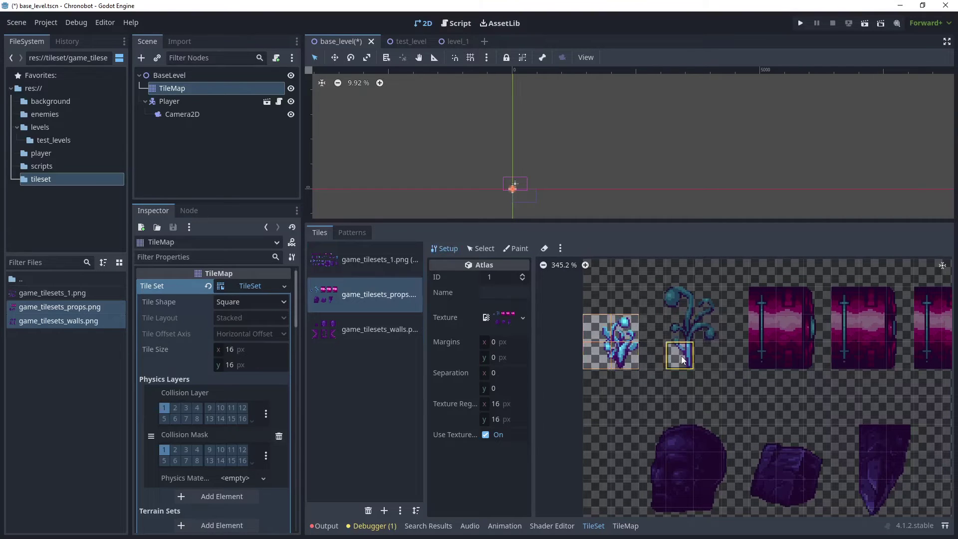
pyautogui.hotkey('ctrl', 's')
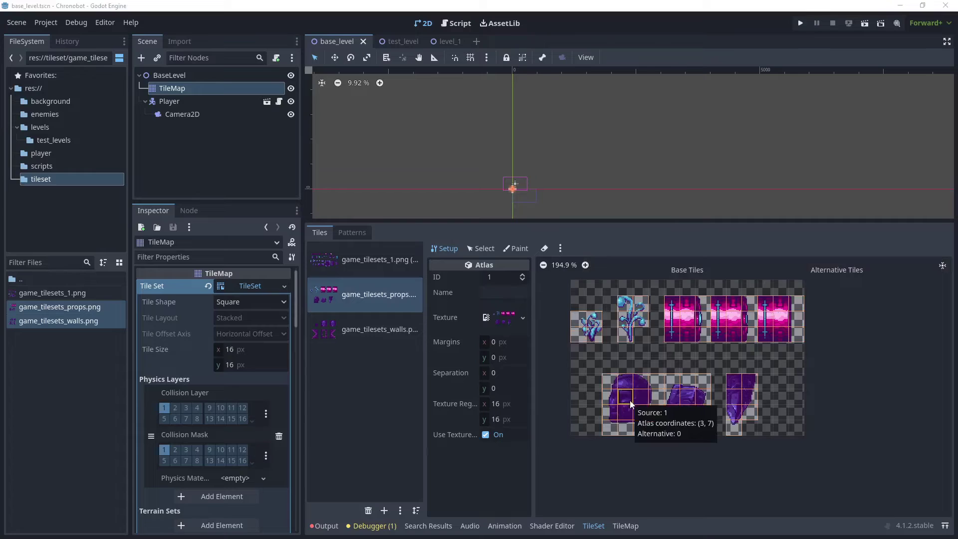
# Create tiles across the wall sprites in the walls atlas and save the scene
pyautogui.click(376, 329)
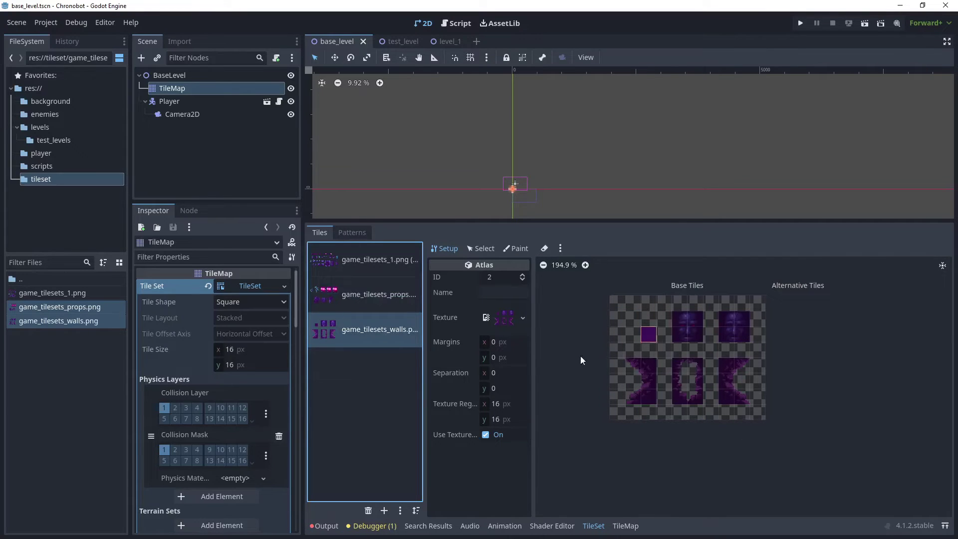
pyautogui.moveTo(672, 331)
pyautogui.mouseDown()
pyautogui.moveTo(726, 316)
pyautogui.moveTo(804, 348)
pyautogui.mouseUp()
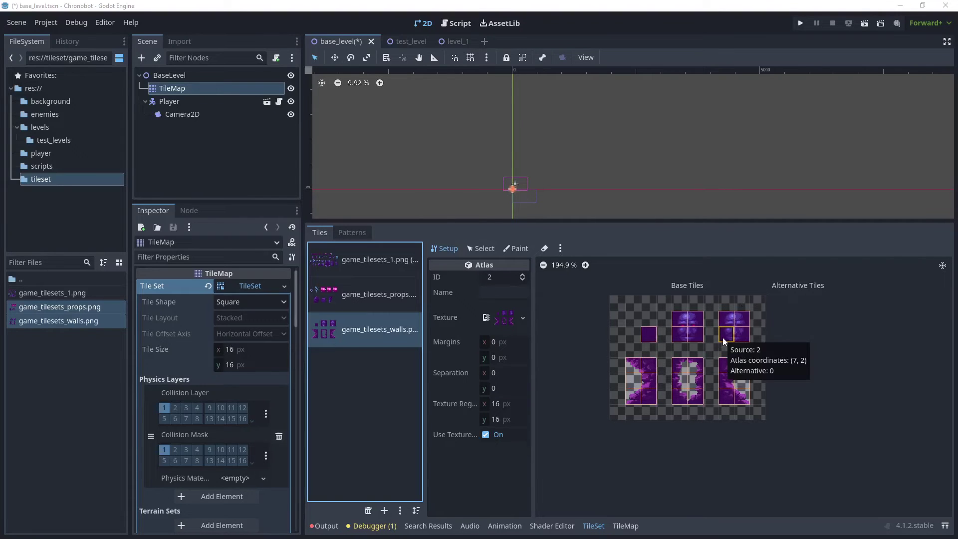
pyautogui.hotkey('ctrl', 's')
pyautogui.click(198, 88)
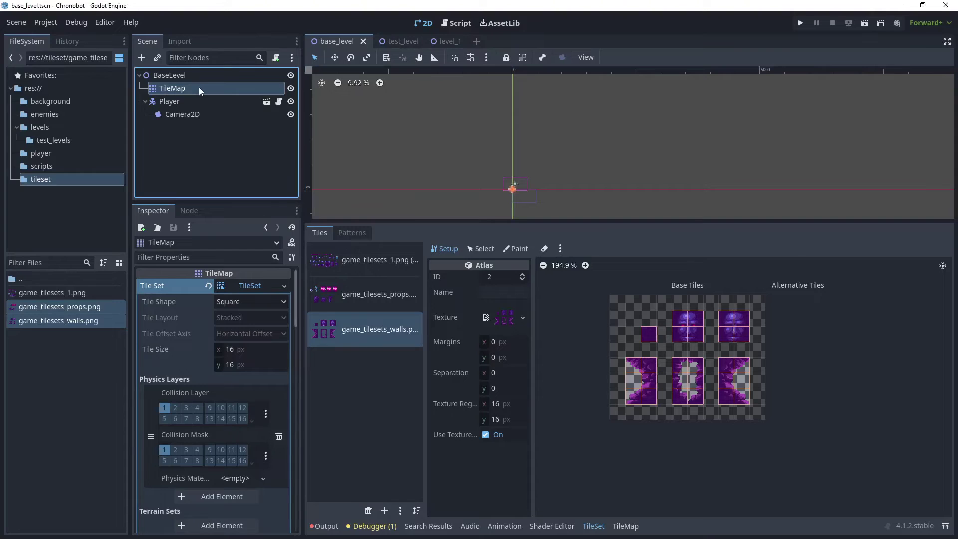
# Add two new TileMap layers named Background and Foreground
pyautogui.doubleClick(198, 86)
pyautogui.scroll(-5, 223, 352)
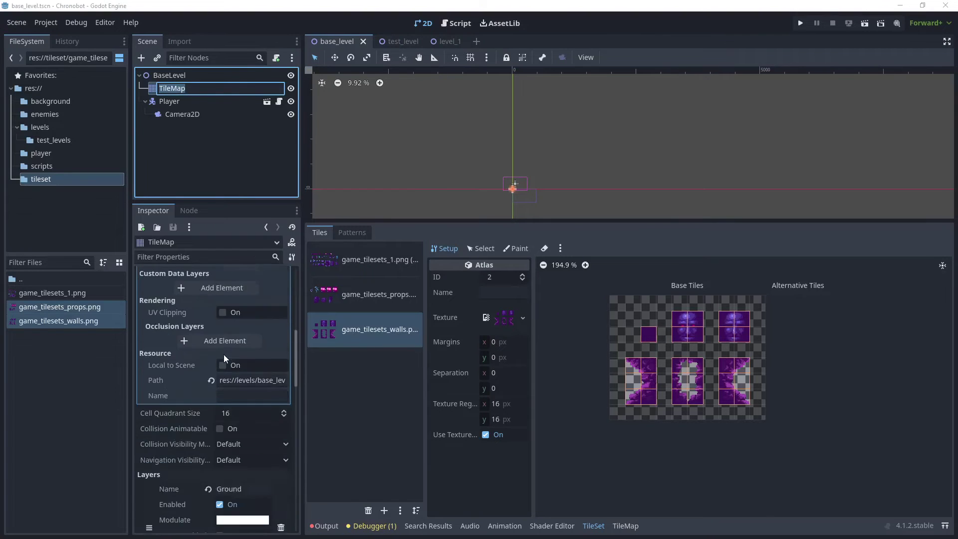
pyautogui.scroll(-3, 224, 357)
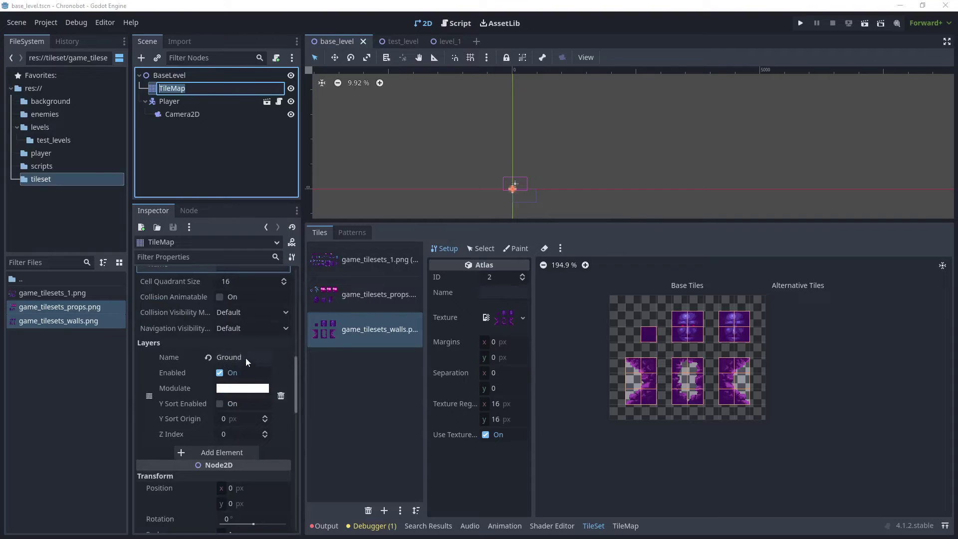
pyautogui.click(212, 452)
pyautogui.click(214, 452)
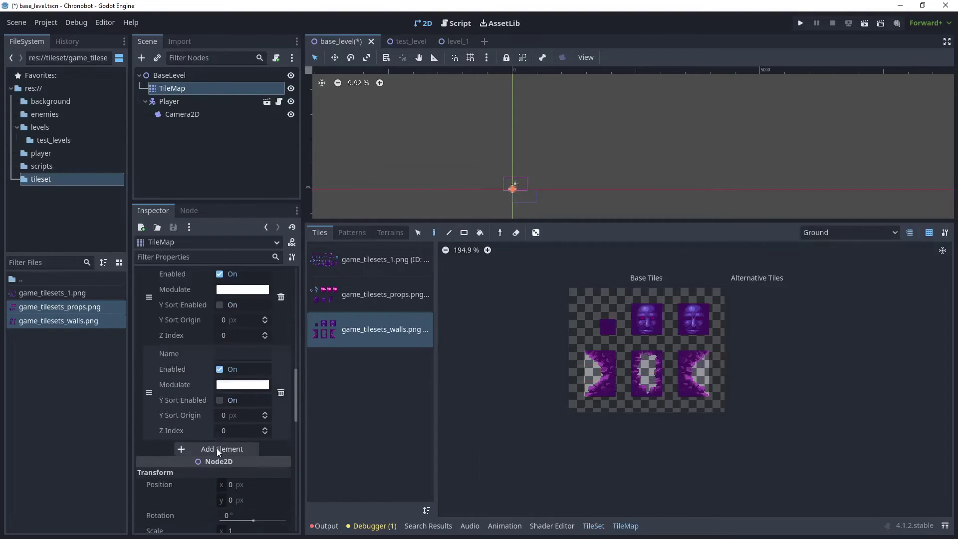
pyautogui.click(246, 355)
pyautogui.write('B')
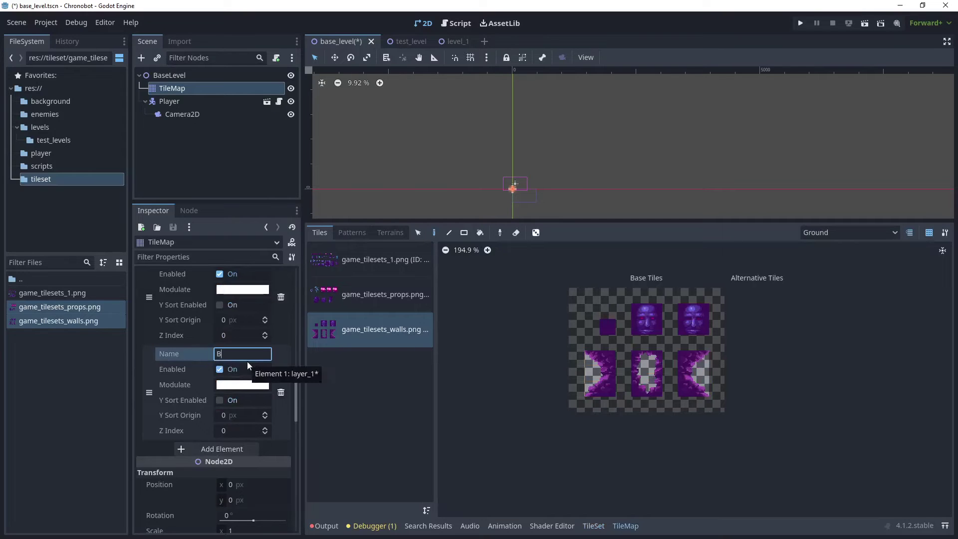
pyautogui.write('ackground')
pyautogui.click(206, 450)
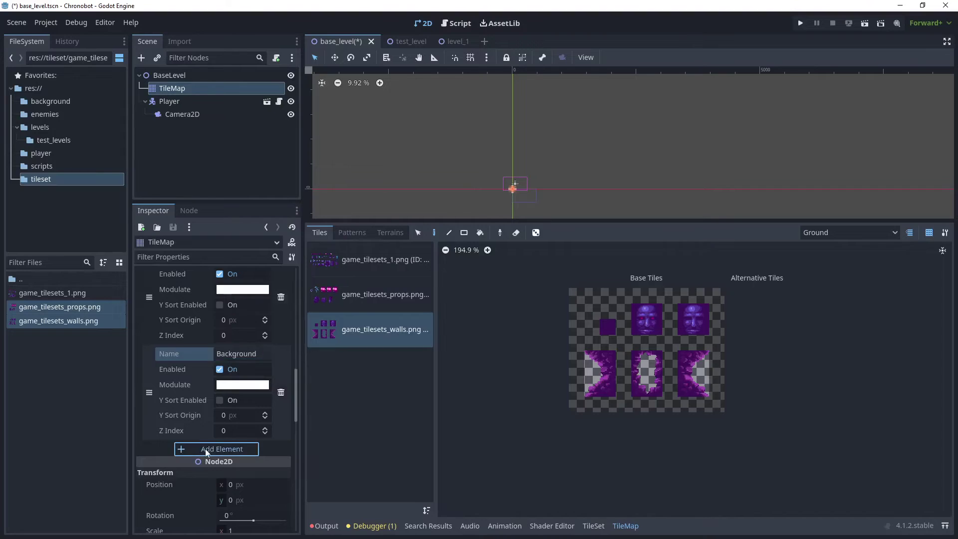
pyautogui.scroll(-1, 226, 429)
pyautogui.click(230, 417)
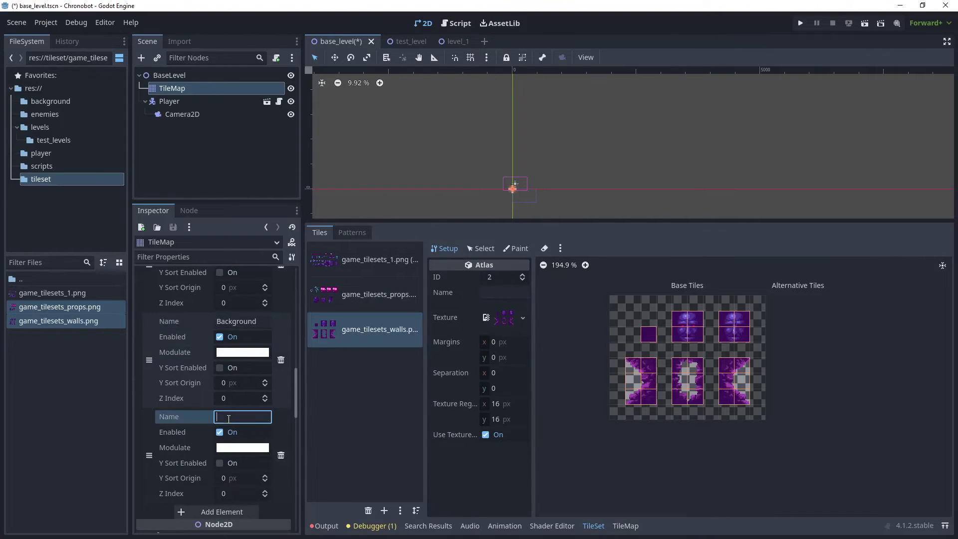
pyautogui.write('Foreground')
pyautogui.press('Return')
# Move the Background layer above Ground and give it a Z Index of -1
pyautogui.scroll(2, 173, 436)
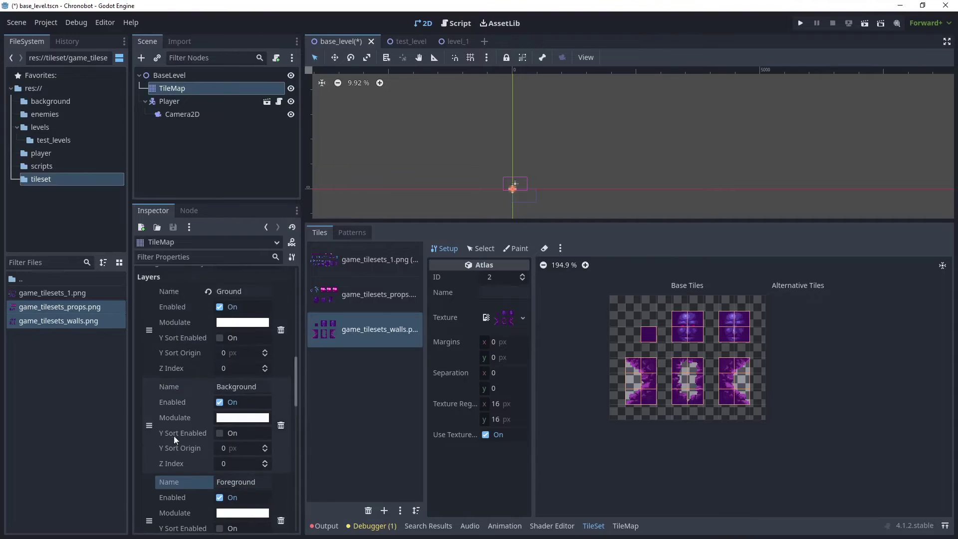
pyautogui.moveTo(150, 425); pyautogui.dragTo(171, 325)
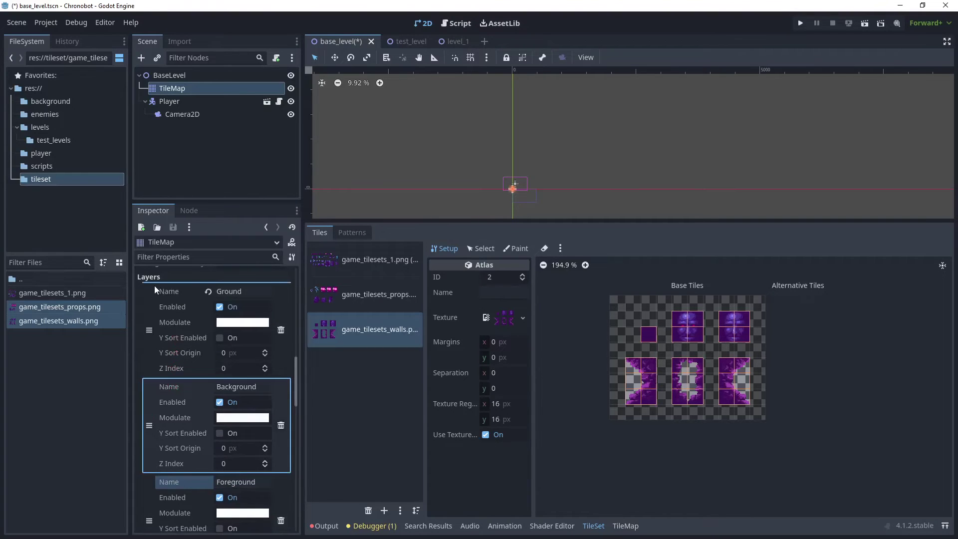
pyautogui.moveTo(154, 285); pyautogui.dragTo(155, 283)
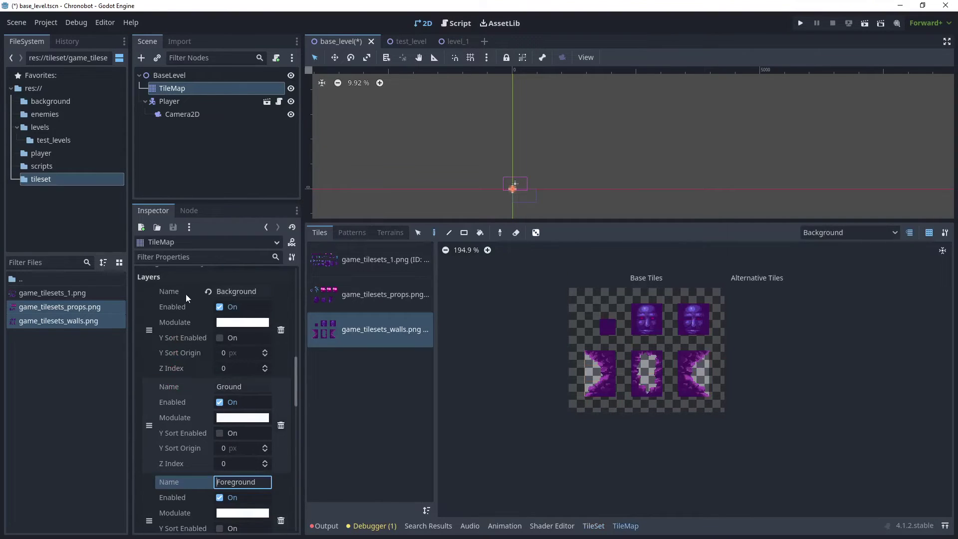
pyautogui.click(234, 368)
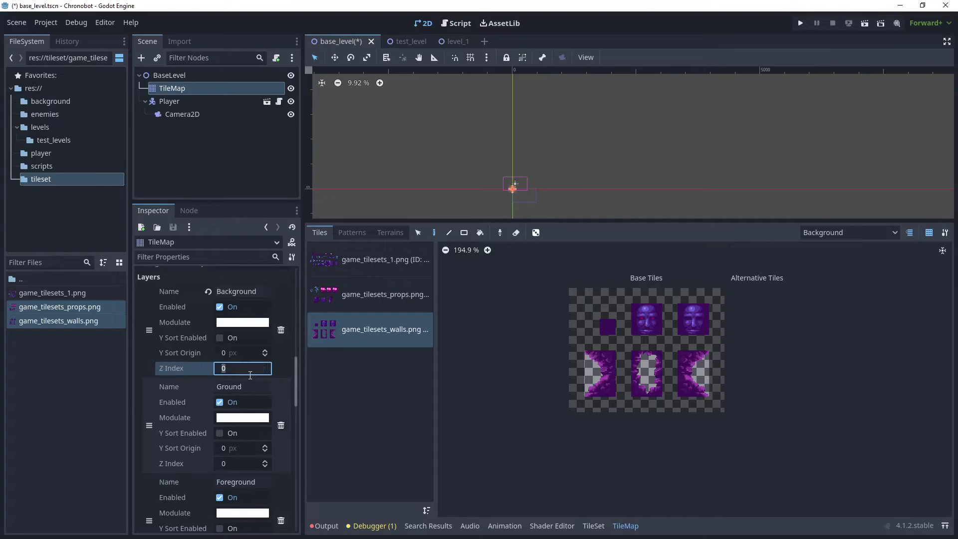
pyautogui.write('-1')
pyautogui.click(178, 388)
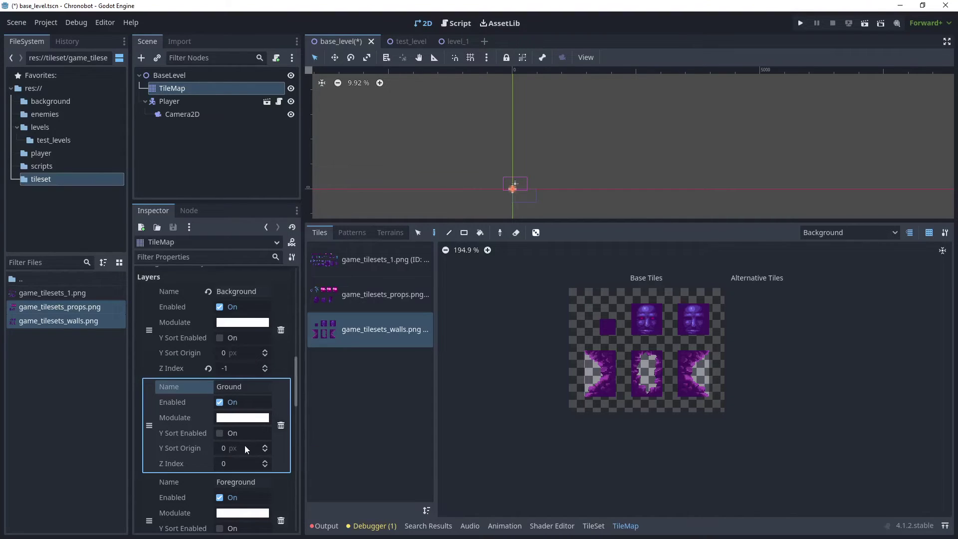
# Set the Foreground layer's Z Index to 1 and save base_level
pyautogui.scroll(-4, 245, 424)
pyautogui.click(232, 427)
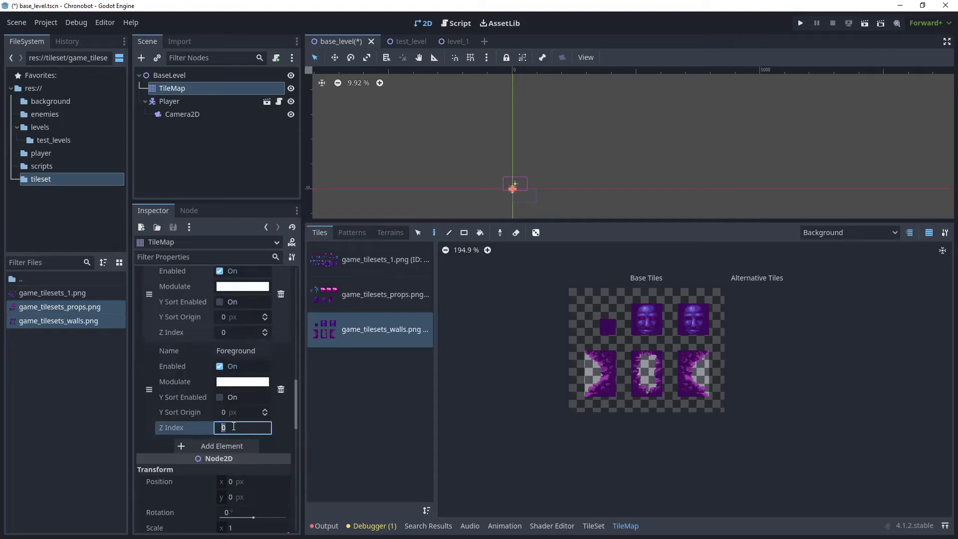
pyautogui.write('1')
pyautogui.press('Return')
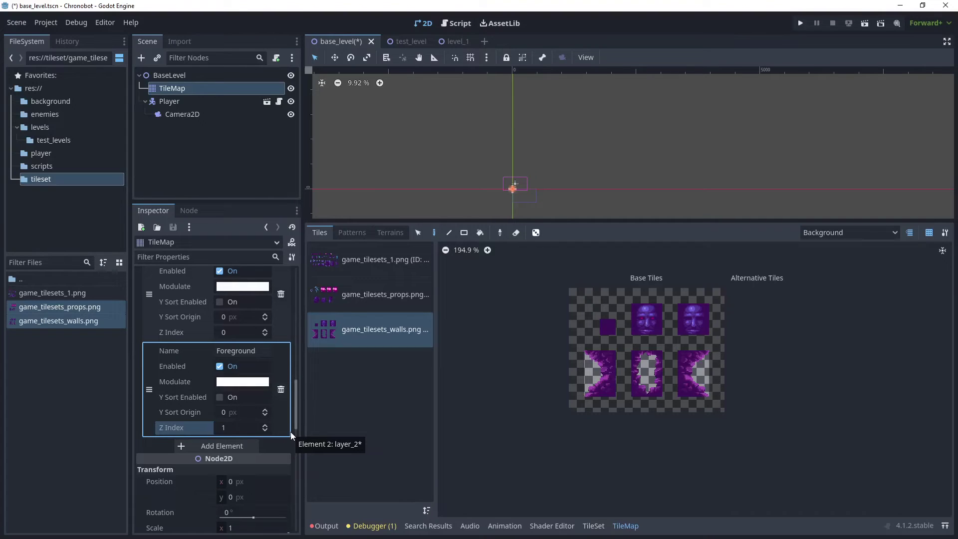
pyautogui.hotkey('ctrl', 's')
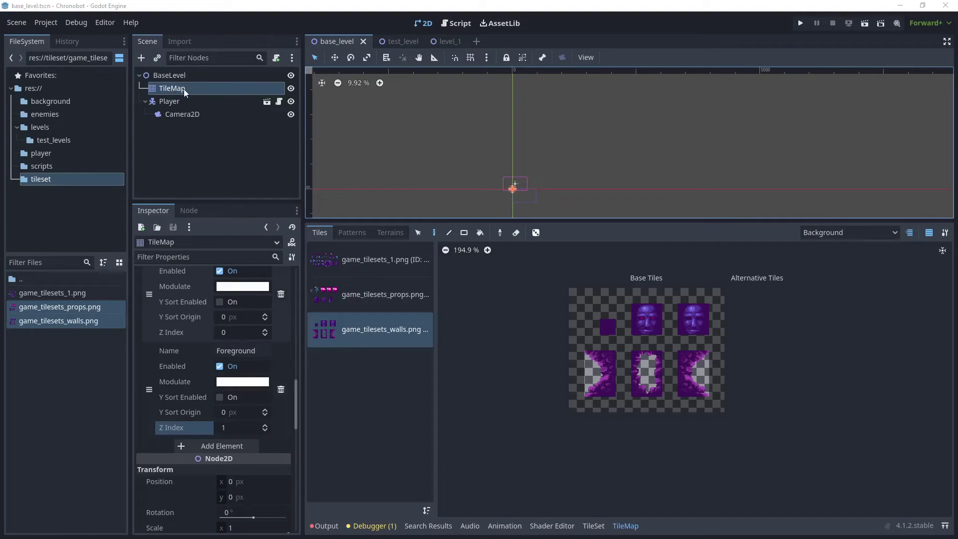
# In level_1, select the TileMap and paint on the Ground layer from game_tilesets_1.png
pyautogui.click(448, 40)
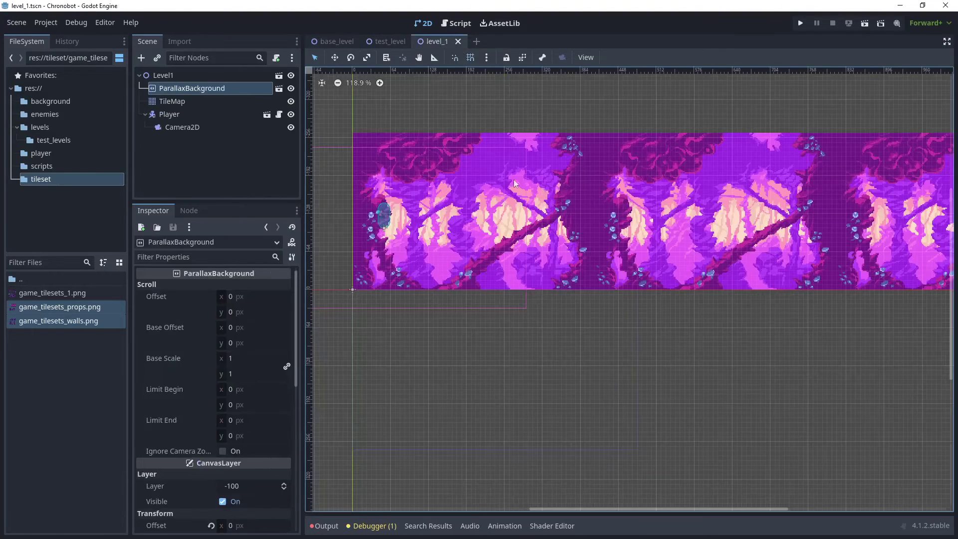
pyautogui.click(186, 101)
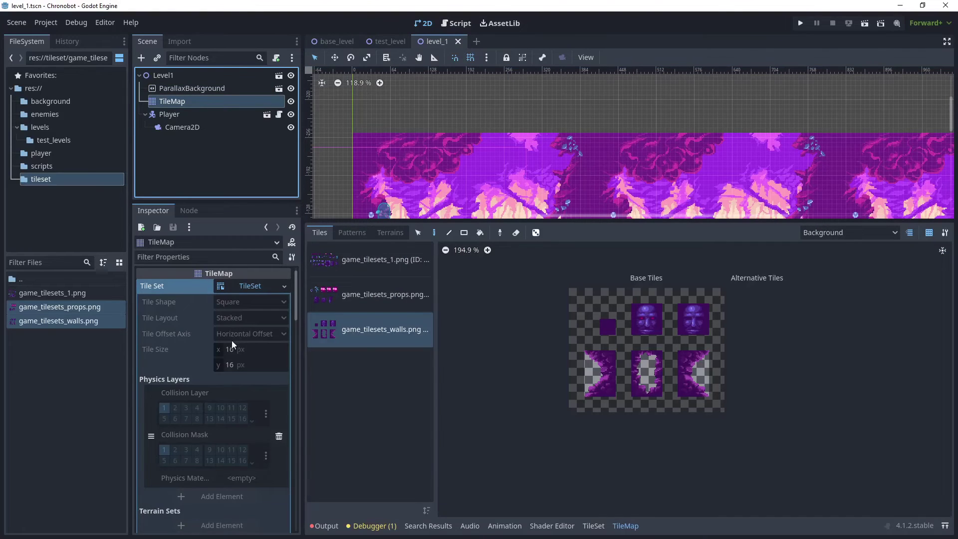
pyautogui.scroll(-5, 232, 349)
pyautogui.scroll(-3, 205, 377)
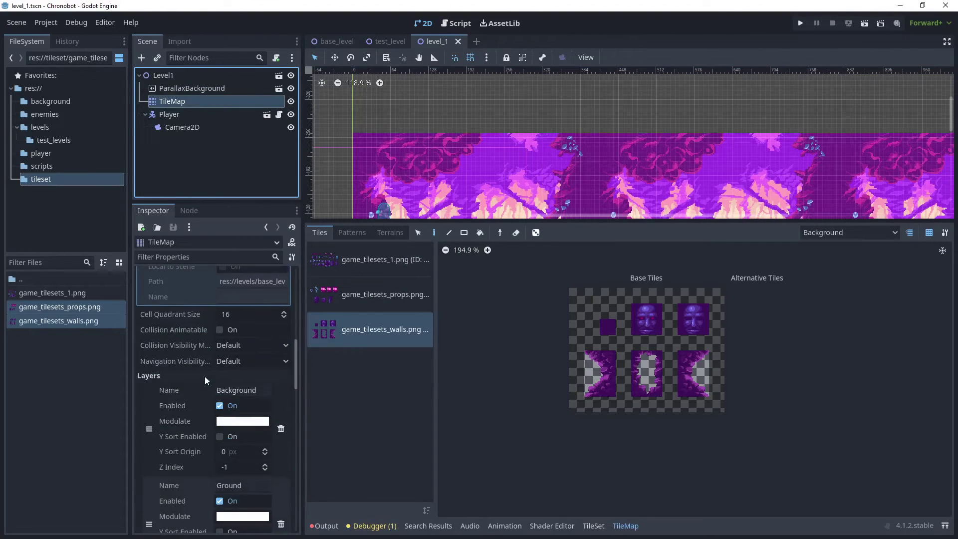
pyautogui.scroll(-4, 205, 376)
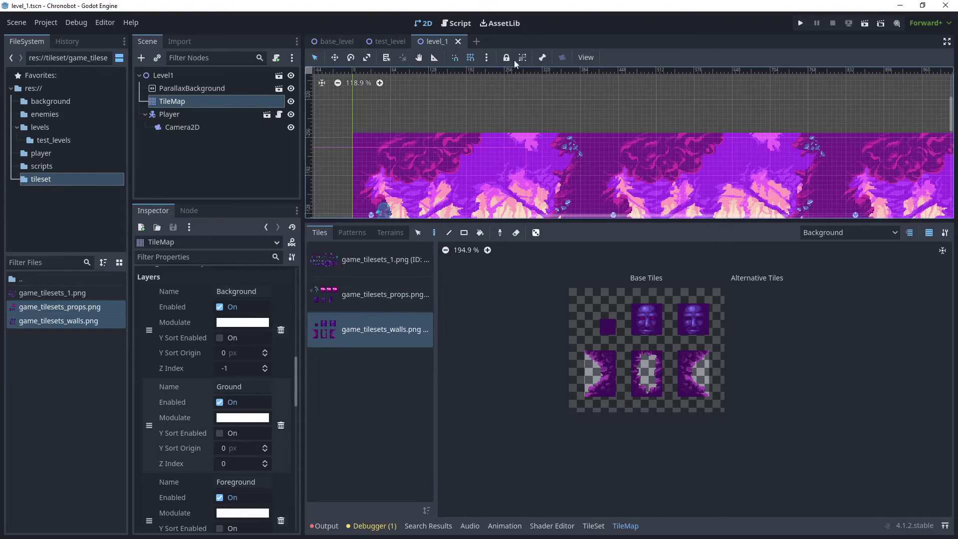
pyautogui.scroll(-2, 499, 131)
pyautogui.moveTo(492, 169); pyautogui.dragTo(503, 116, button='middle')
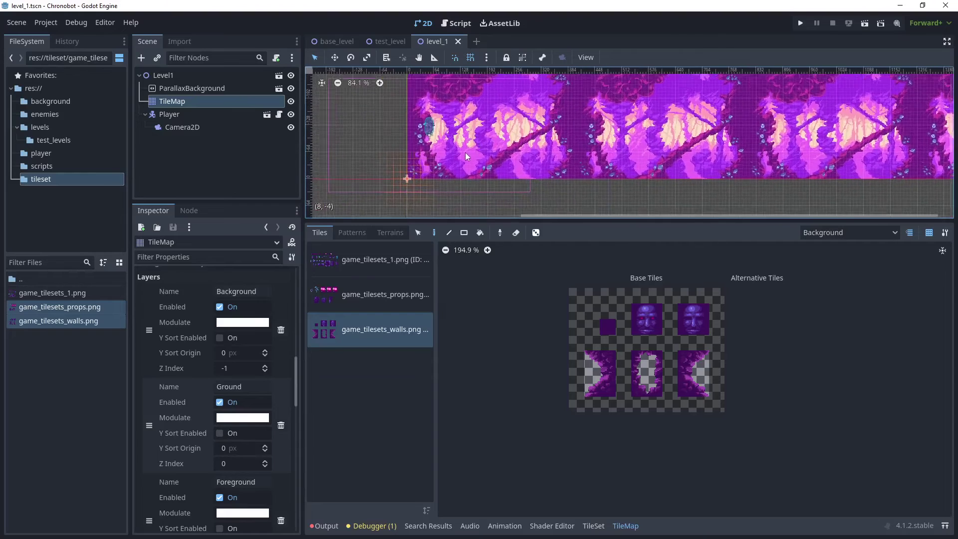
pyautogui.scroll(3, 465, 151)
pyautogui.click(839, 232)
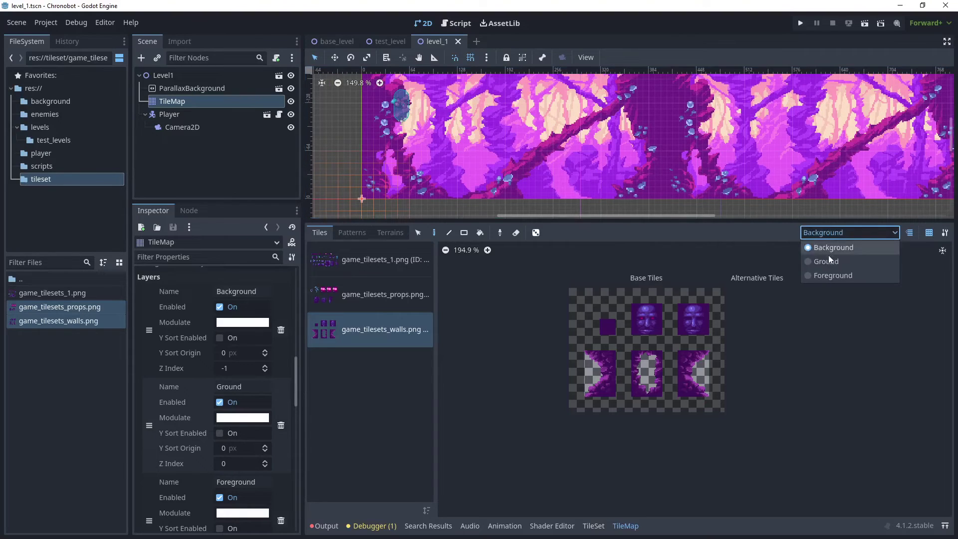
pyautogui.click(809, 262)
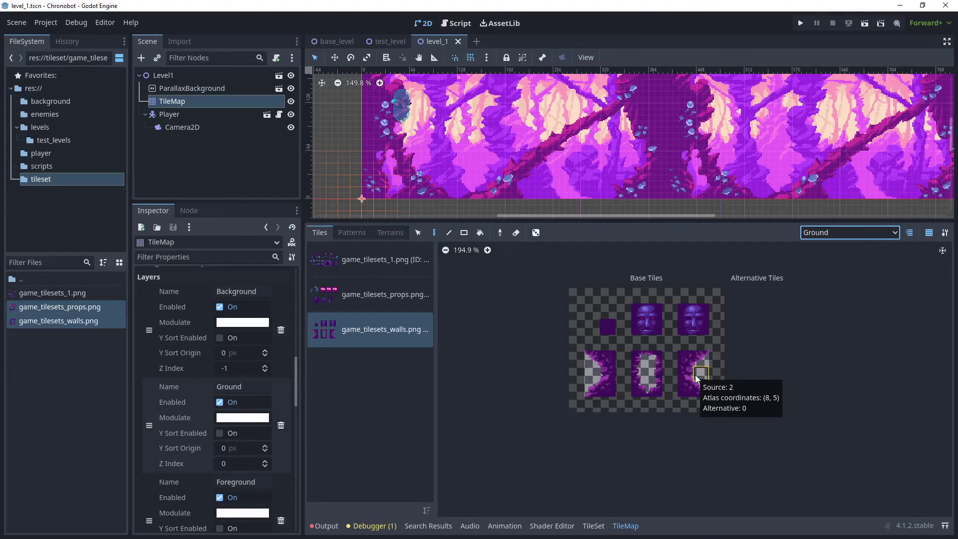
pyautogui.click(378, 258)
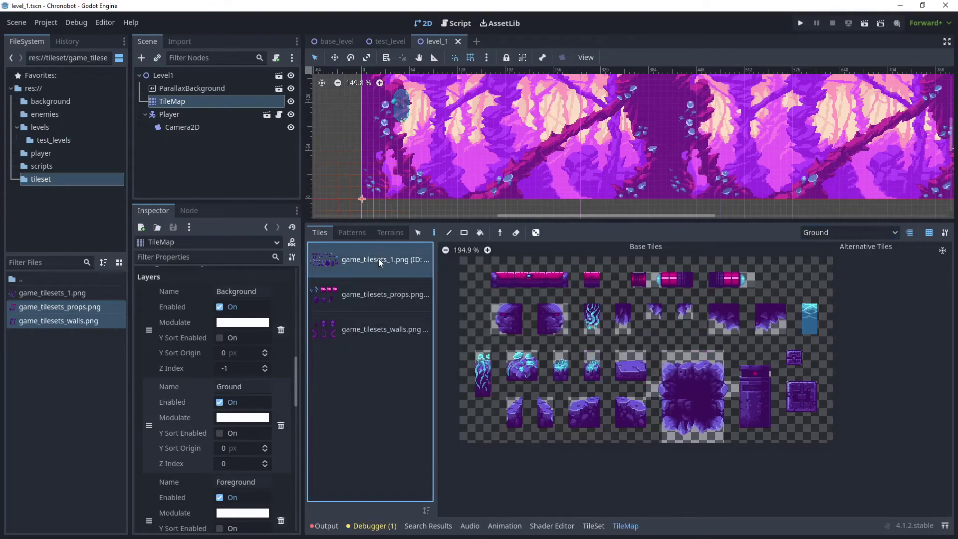
# With the Rect tool, fill a 22x1 strip at the bottom and a 25x2 strip near the top
pyautogui.click(464, 234)
pyautogui.moveTo(370, 193)
pyautogui.mouseDown()
pyautogui.moveTo(637, 196)
pyautogui.moveTo(703, 179)
pyautogui.mouseUp()
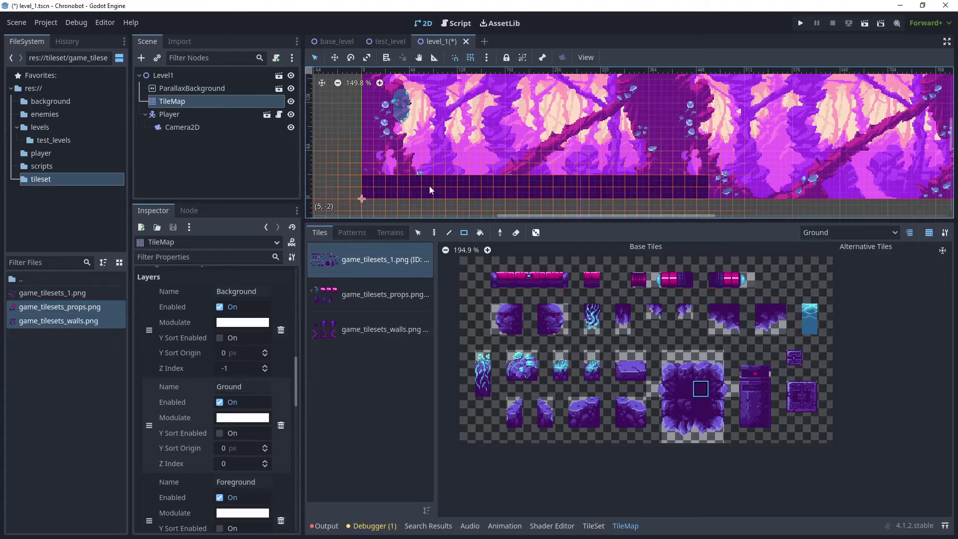
pyautogui.moveTo(368, 121)
pyautogui.mouseDown()
pyautogui.moveTo(658, 127)
pyautogui.moveTo(701, 124)
pyautogui.moveTo(702, 113)
pyautogui.mouseUp()
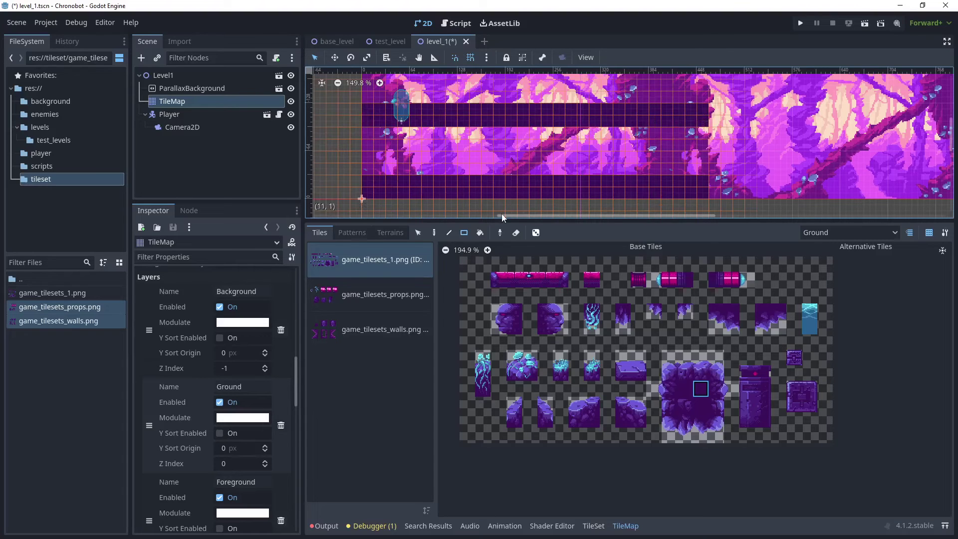
pyautogui.moveTo(501, 221); pyautogui.dragTo(497, 293)
pyautogui.scroll(1, 450, 166)
pyautogui.scroll(4, 450, 167)
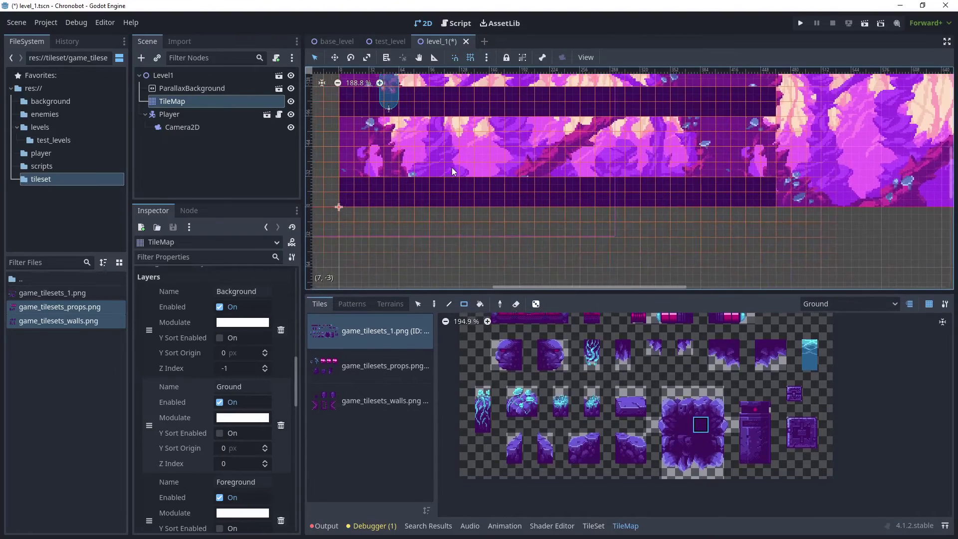
pyautogui.scroll(3, 711, 429)
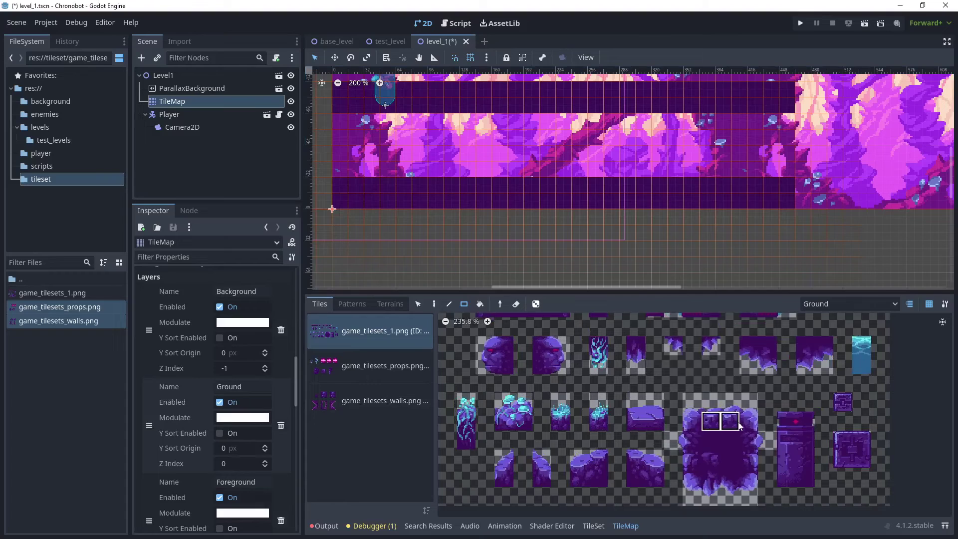
# Lay a row of two-tile stone wall pieces along the floor from the left edge rightward
pyautogui.moveTo(708, 427); pyautogui.dragTo(730, 424)
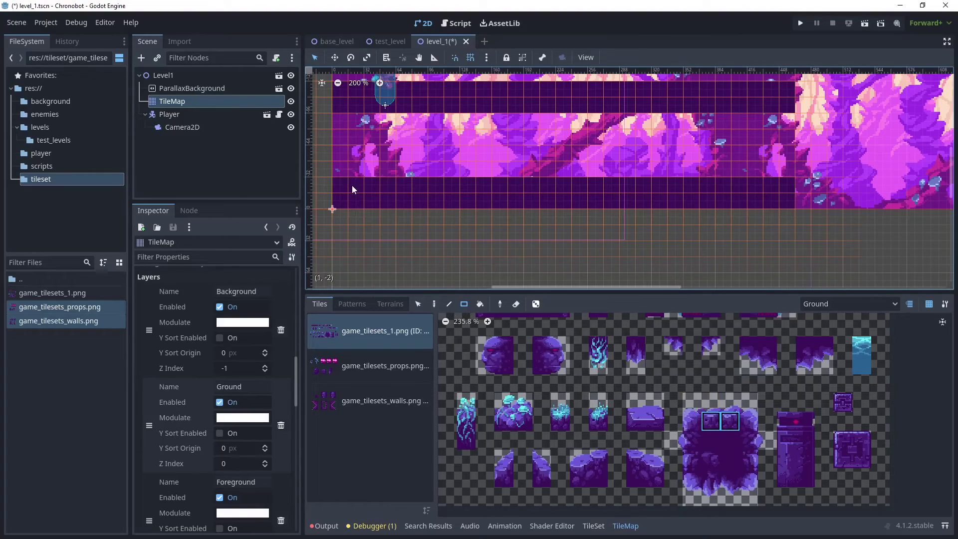
pyautogui.moveTo(339, 182); pyautogui.dragTo(341, 182)
pyautogui.click(434, 304)
pyautogui.moveTo(711, 422); pyautogui.dragTo(730, 422)
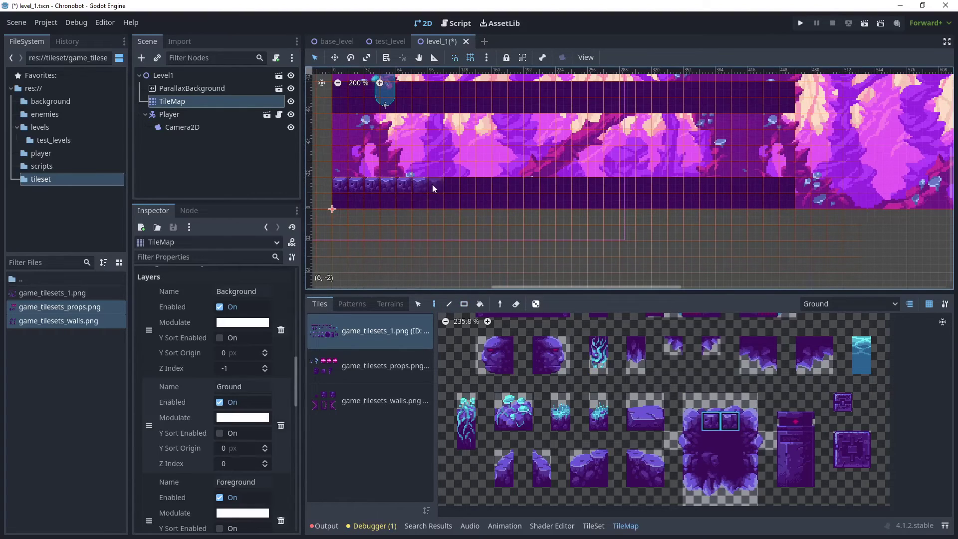
pyautogui.moveTo(483, 184); pyautogui.dragTo(546, 183)
pyautogui.moveTo(616, 185); pyautogui.dragTo(688, 185)
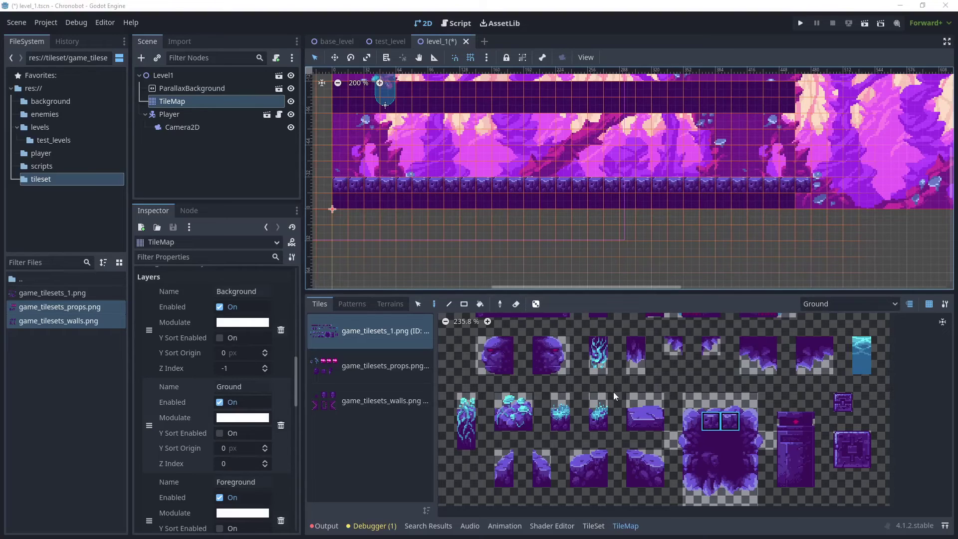
pyautogui.moveTo(711, 401); pyautogui.dragTo(732, 422)
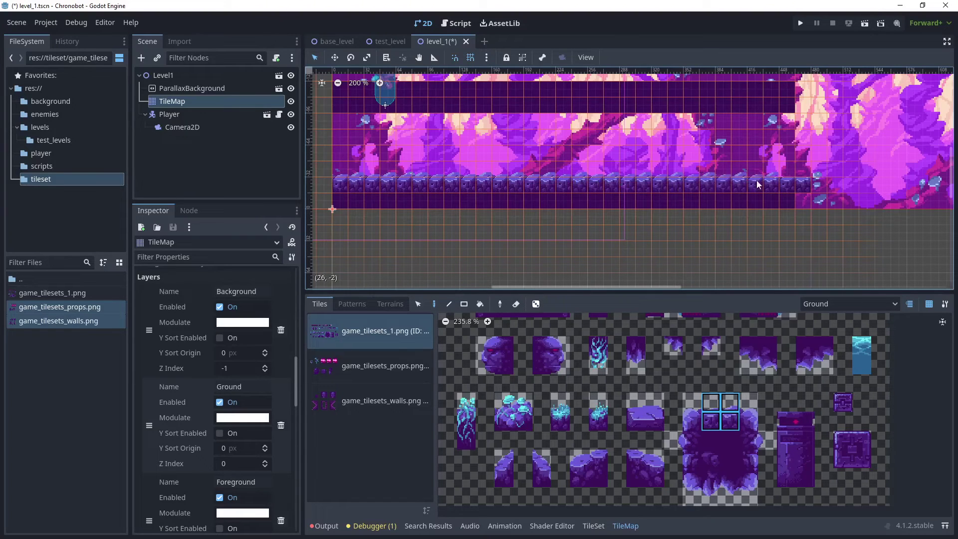
pyautogui.scroll(6, 789, 182)
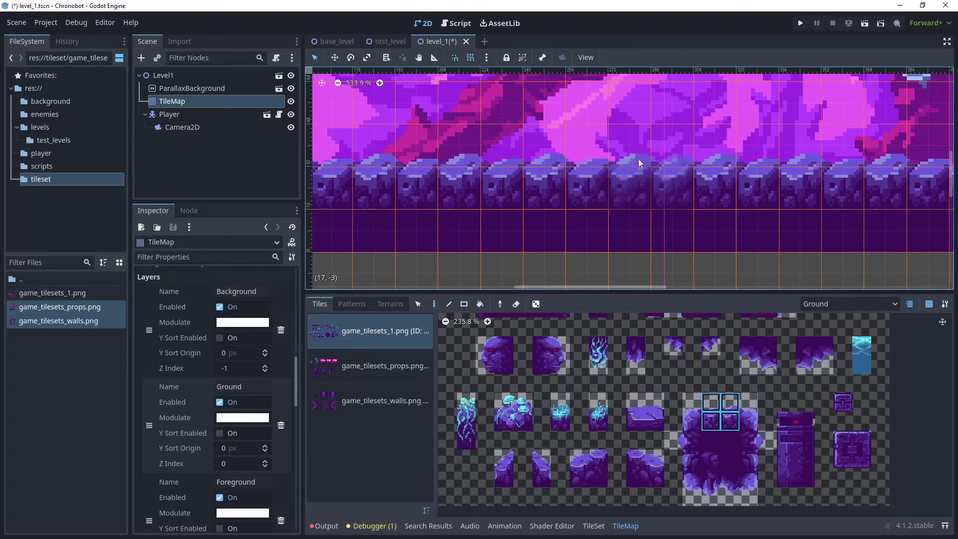
pyautogui.scroll(-5, 588, 179)
pyautogui.scroll(-2, 541, 176)
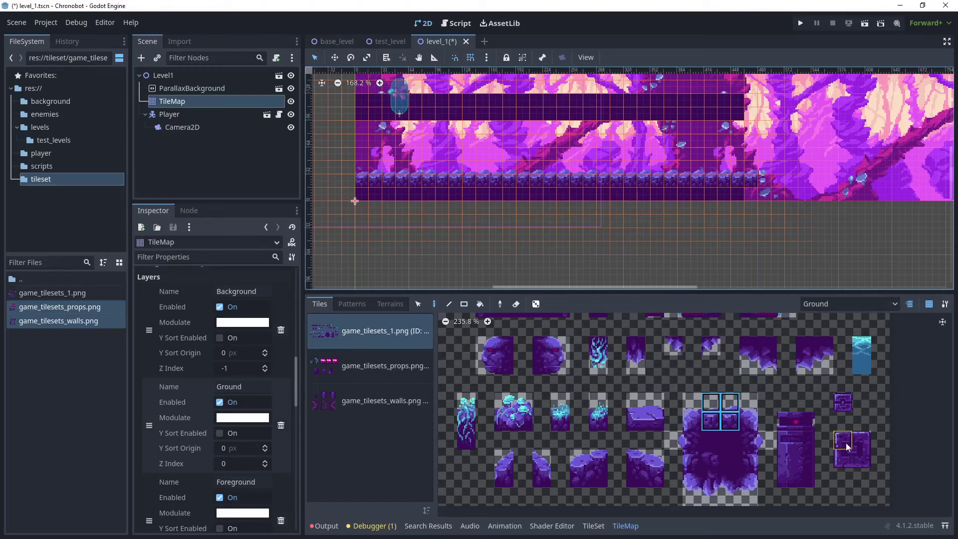
# On the Background layer, paint two stacked 2x2 dark stone blocks near the left
pyautogui.click(838, 306)
pyautogui.click(824, 318)
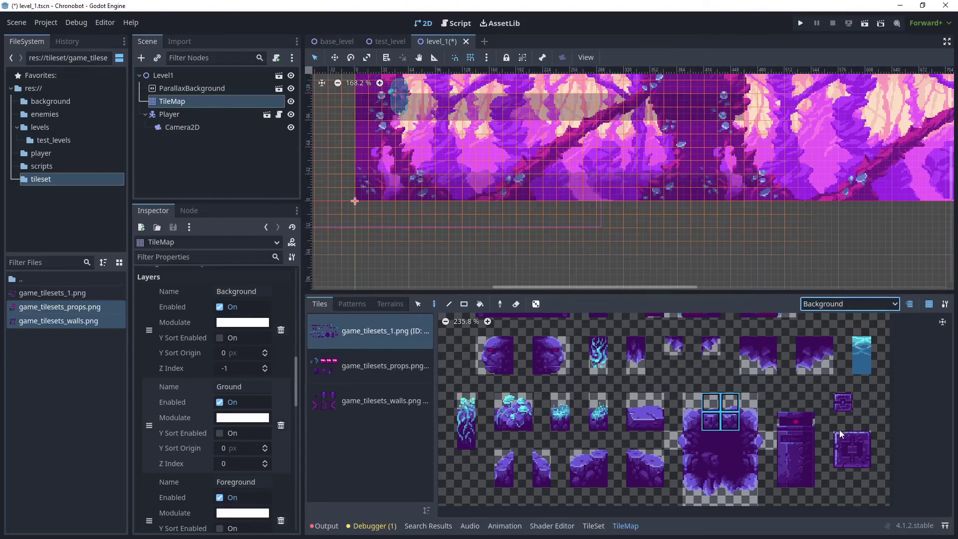
pyautogui.moveTo(842, 439); pyautogui.dragTo(861, 460)
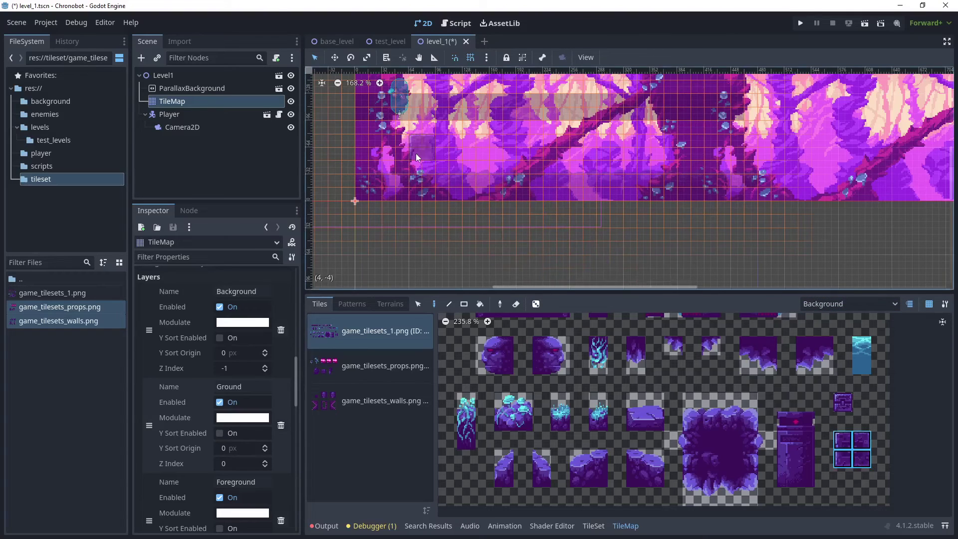
pyautogui.scroll(3, 424, 155)
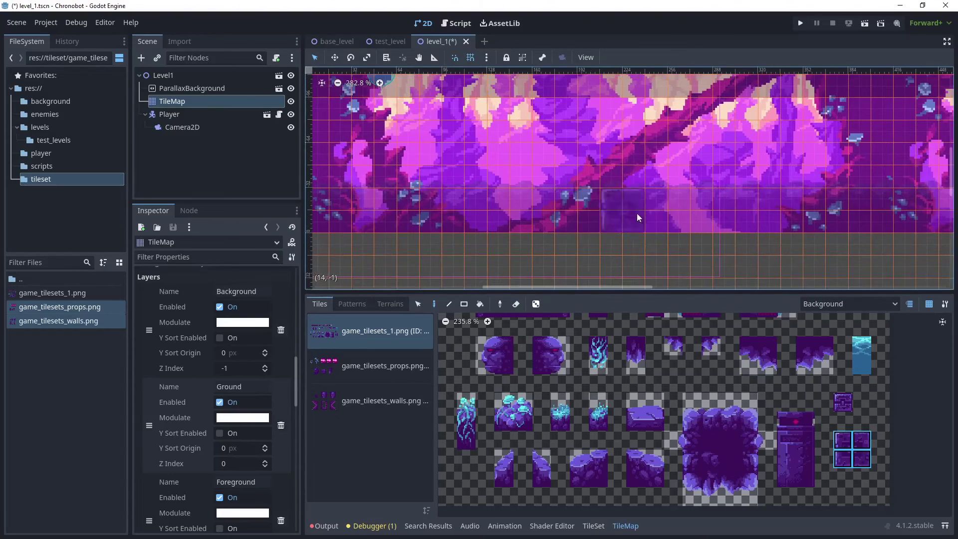
pyautogui.click(439, 171)
pyautogui.click(442, 124)
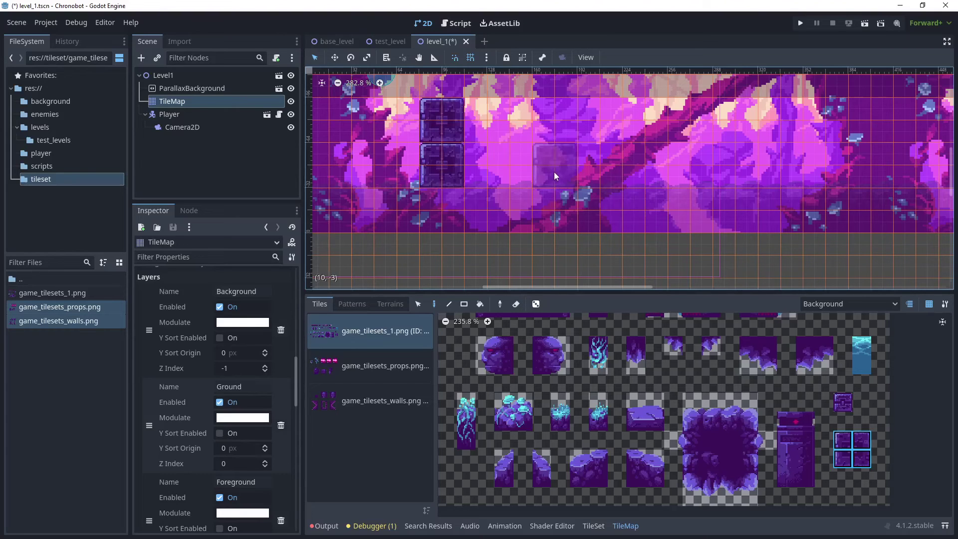
# On the Ground layer, paint a tile onto the block column
pyautogui.click(855, 307)
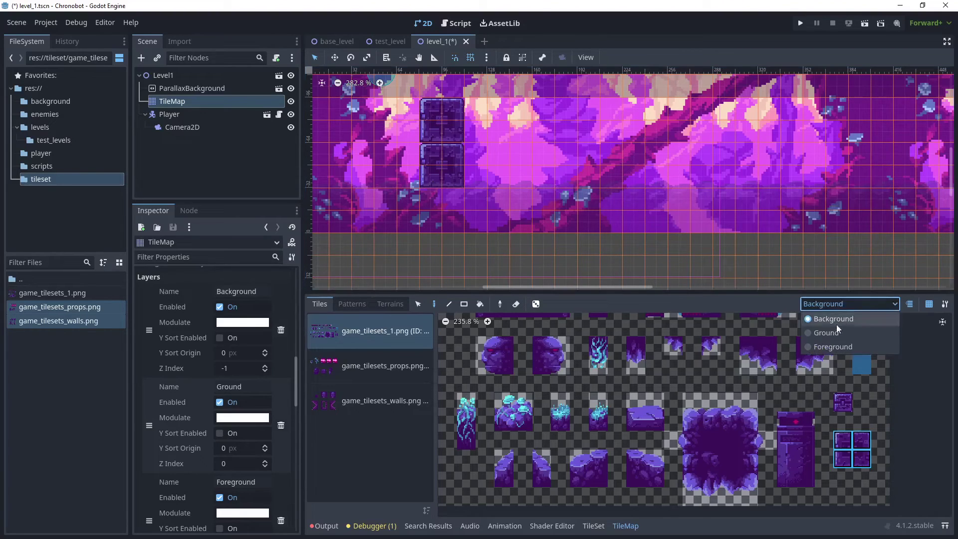
pyautogui.click(834, 331)
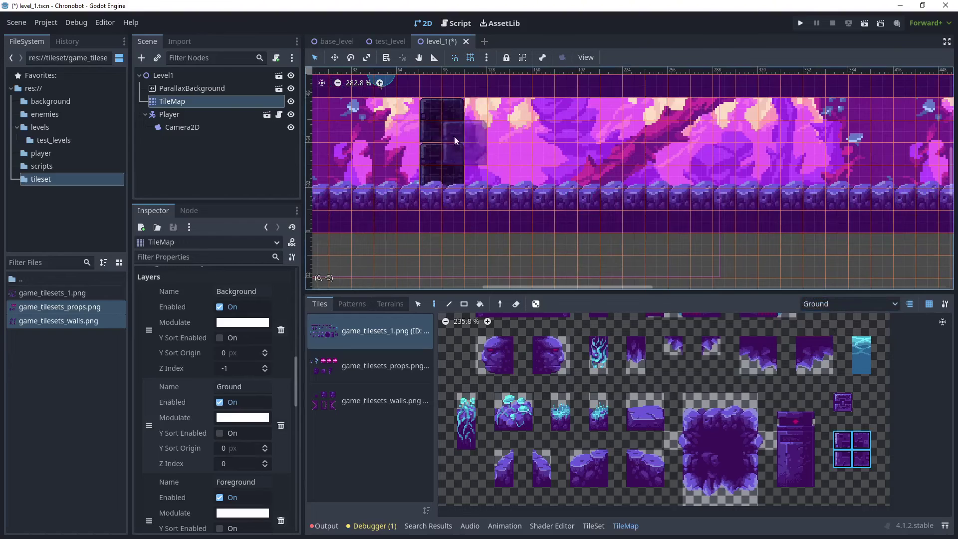
pyautogui.click(442, 146)
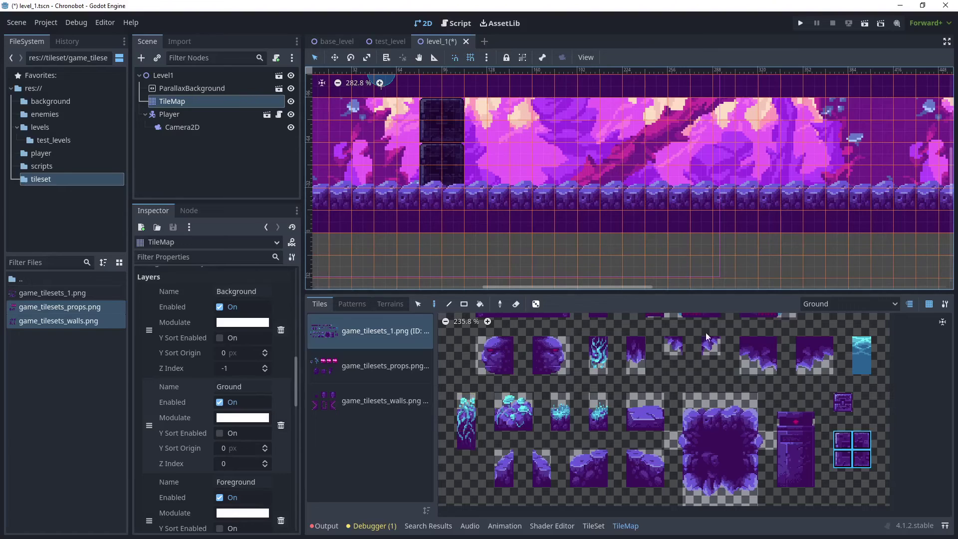
# On the Foreground layer, paint three three-tile vine columns along the ground
pyautogui.click(819, 304)
pyautogui.click(833, 338)
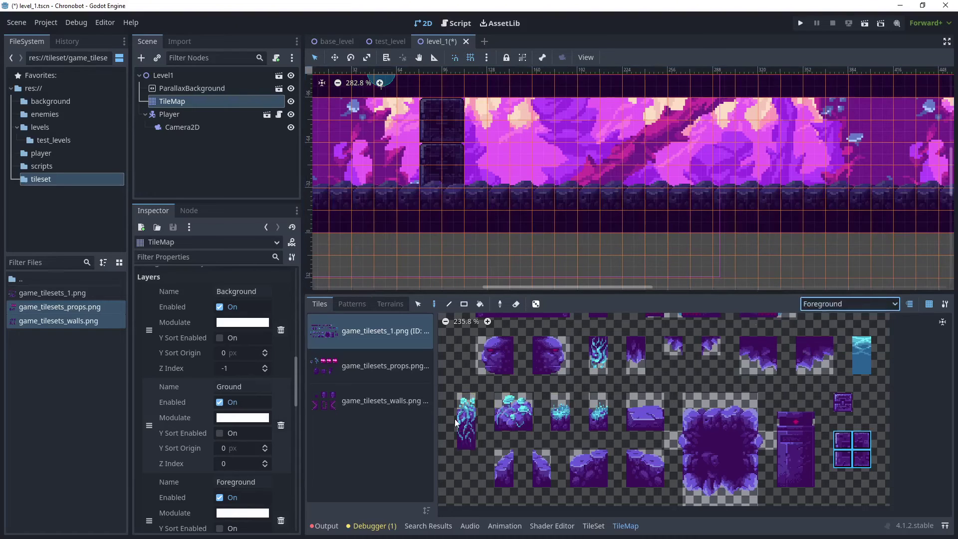
pyautogui.moveTo(467, 401); pyautogui.dragTo(467, 441)
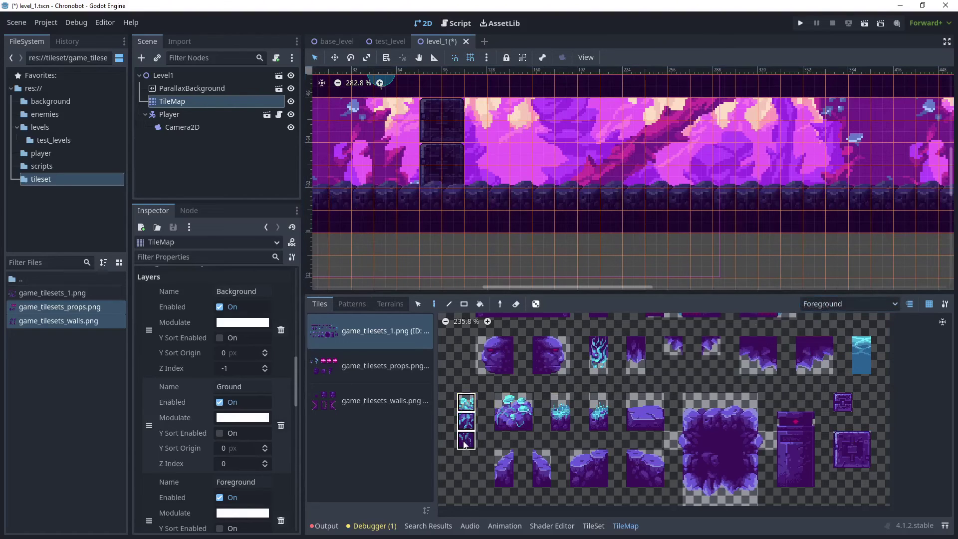
pyautogui.click(524, 191)
pyautogui.click(751, 195)
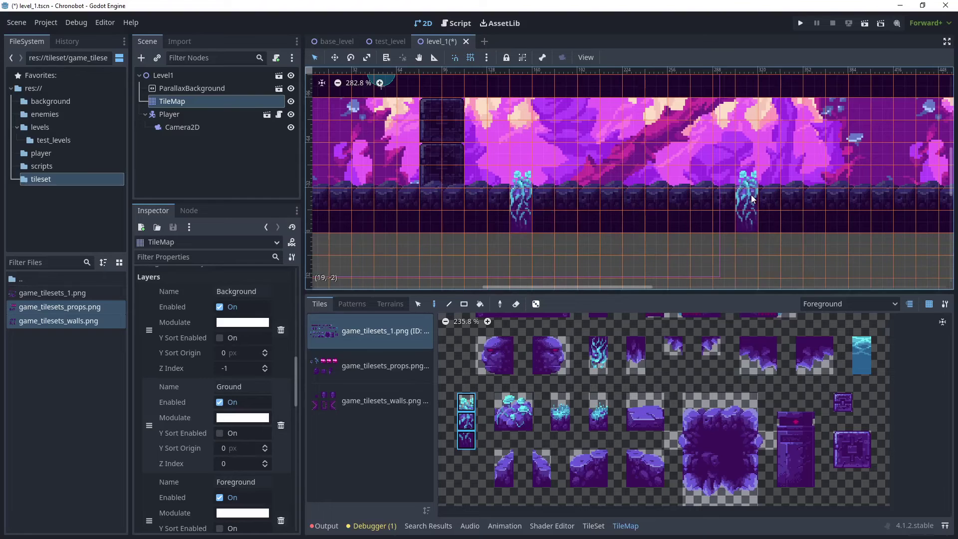
pyautogui.click(882, 194)
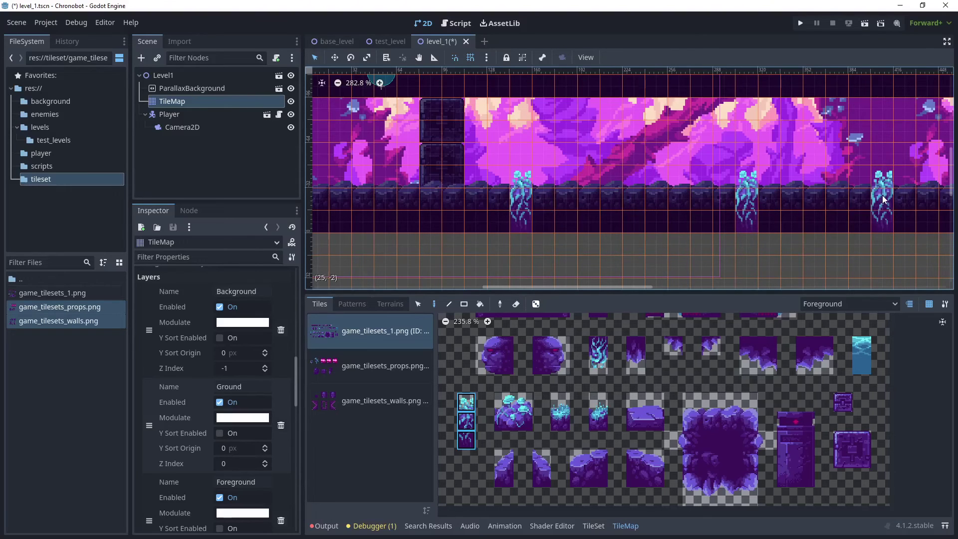
# Move the Player down 64 px onto the floor and save level_1
pyautogui.scroll(-2, 497, 244)
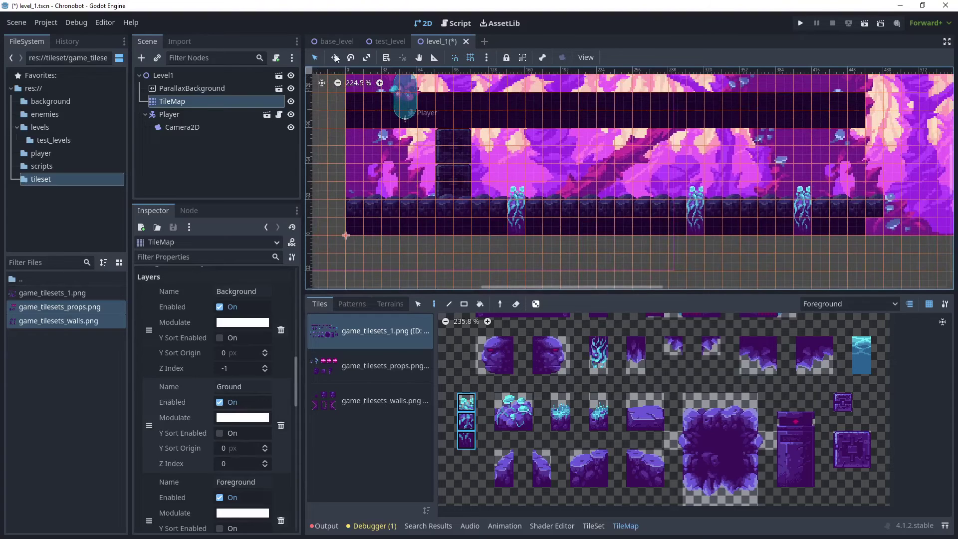
pyautogui.click(169, 116)
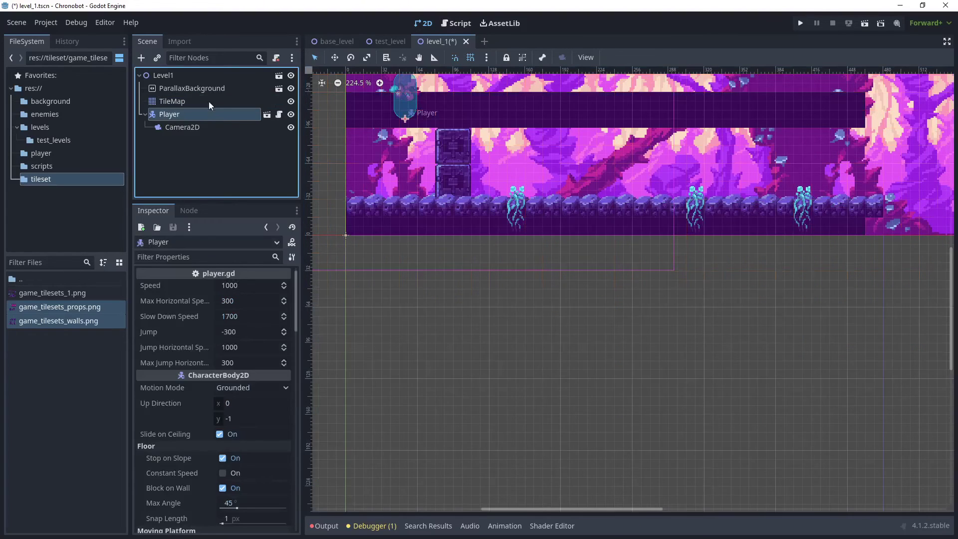
pyautogui.moveTo(408, 106); pyautogui.dragTo(407, 187)
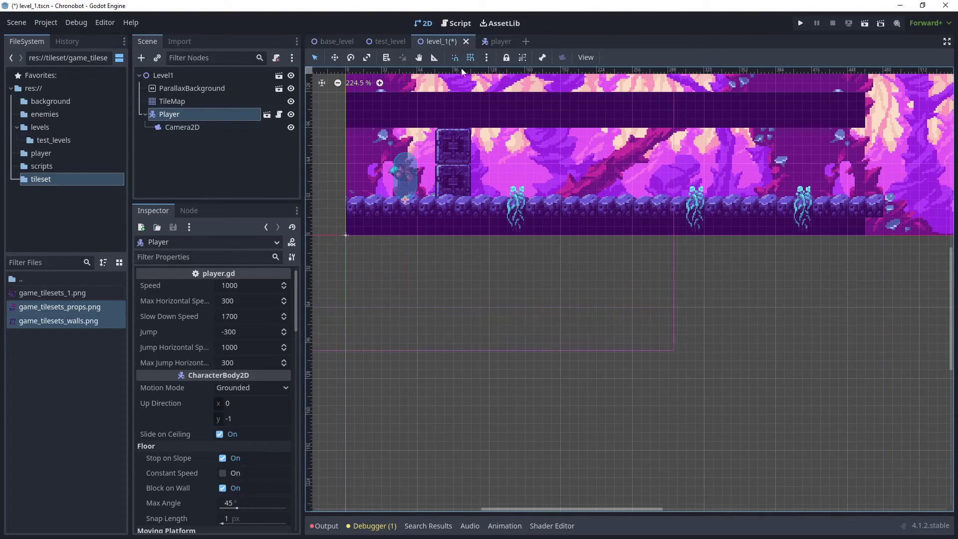
pyautogui.hotkey('ctrl', 's')
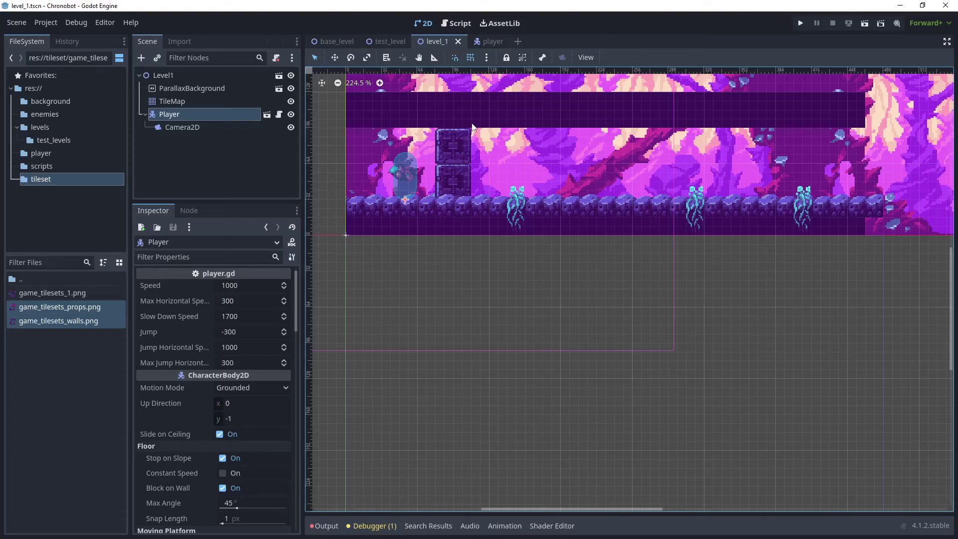
# Run level_1 and move the player right and left along the ground with the arrow keys
pyautogui.click(865, 23)
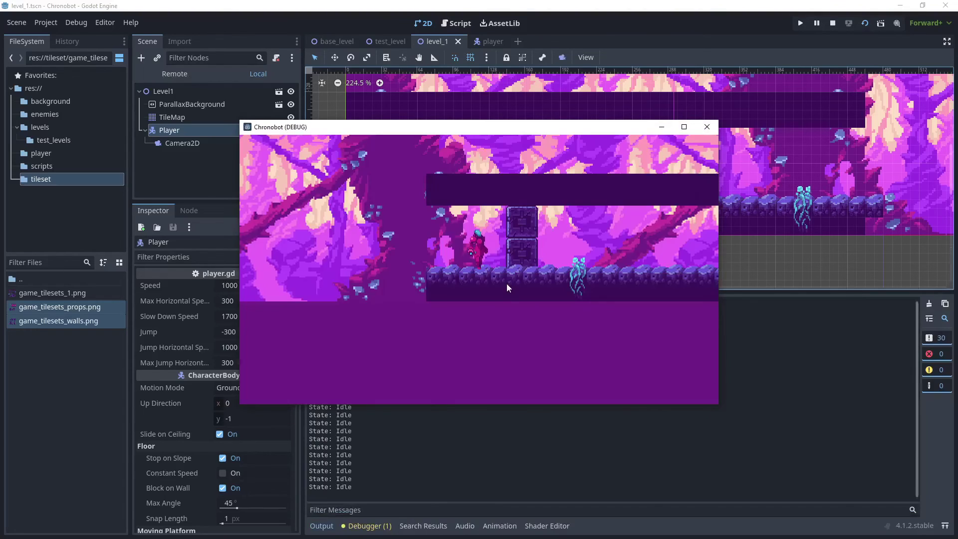
pyautogui.press('Right')
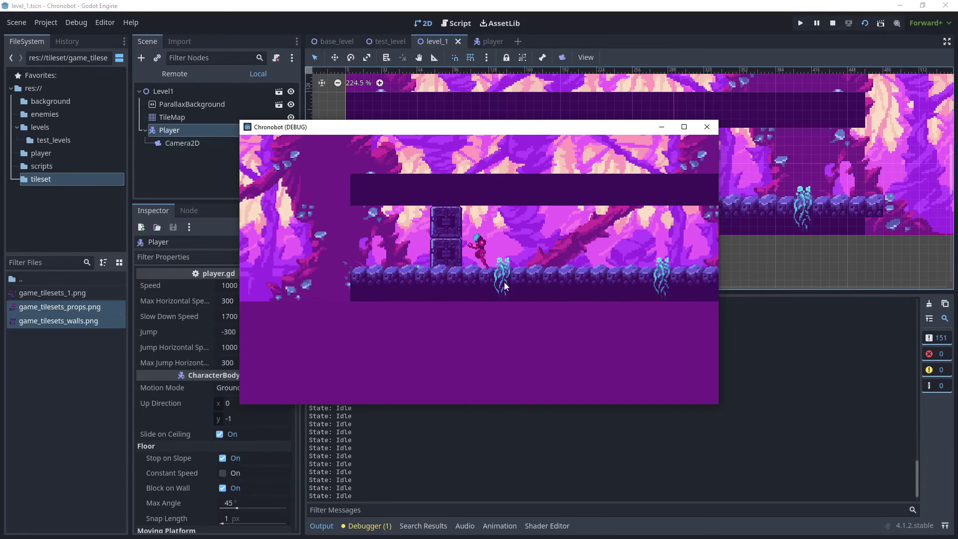
pyautogui.press('Left')
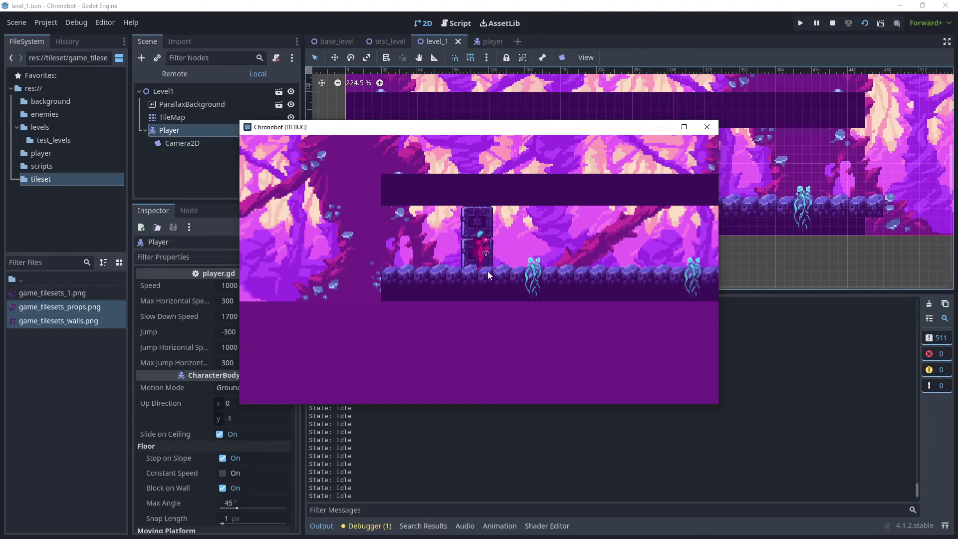
pyautogui.press('Left')
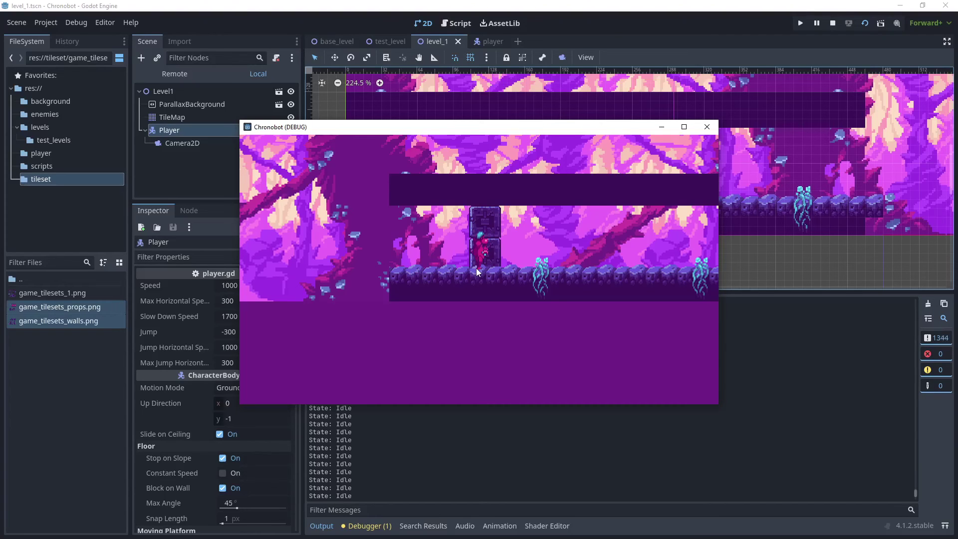
pyautogui.press('Right')
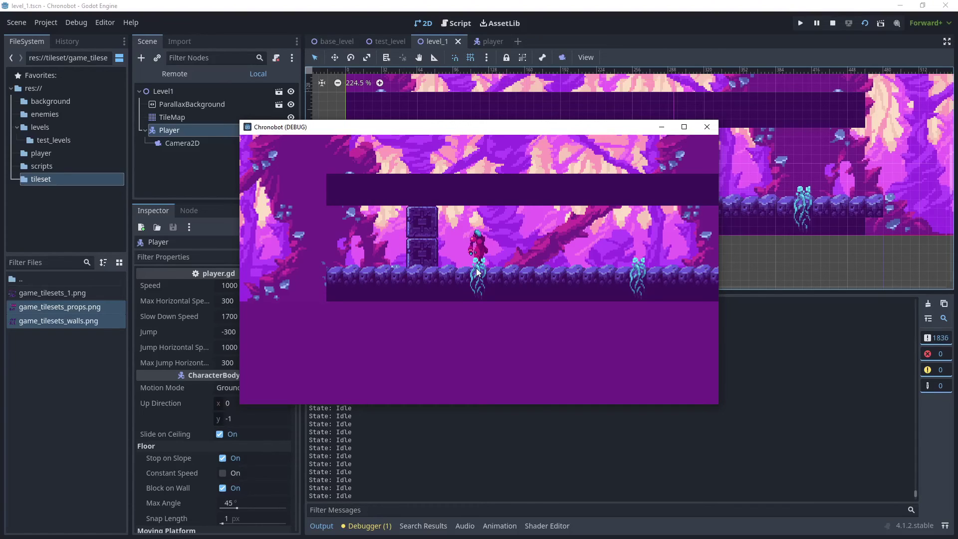
pyautogui.press('Right')
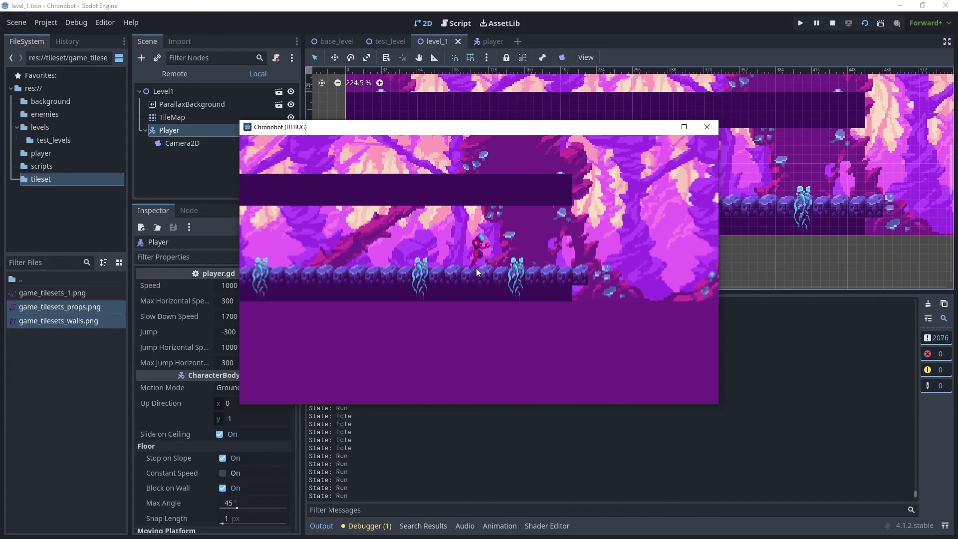
pyautogui.press('Left')
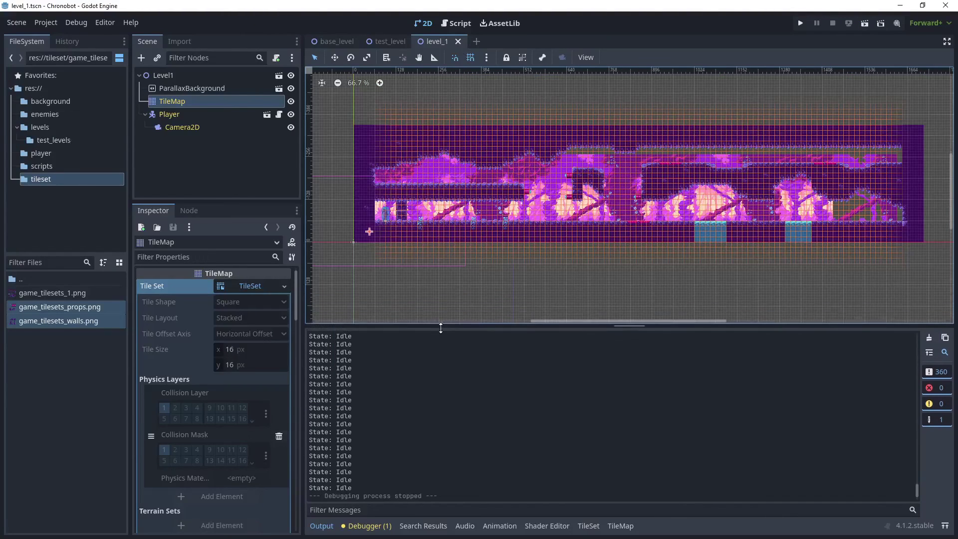
# Select the TileMap, reopen its tile painting panel, and switch to the Ground layer
pyautogui.scroll(6, 407, 205)
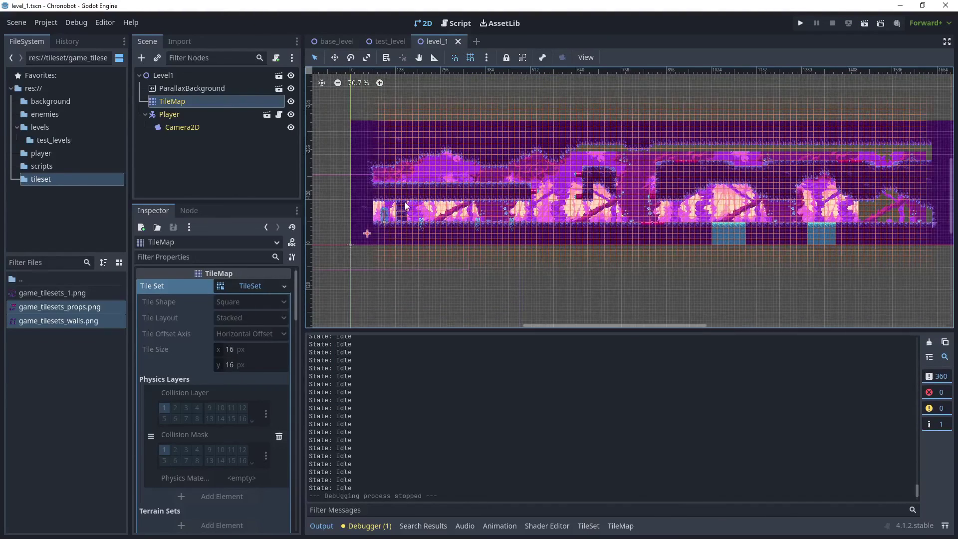
pyautogui.click(213, 100)
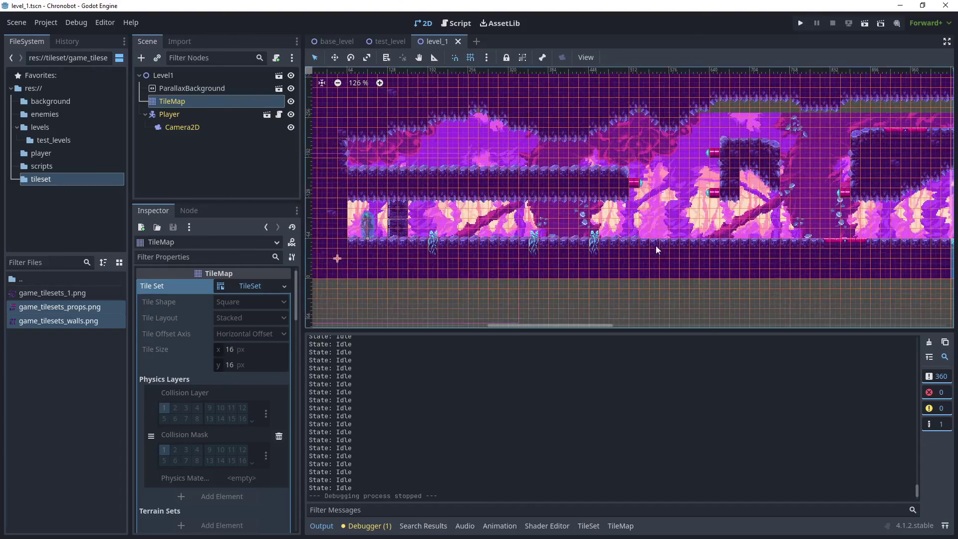
pyautogui.scroll(1, 655, 249)
pyautogui.click(627, 530)
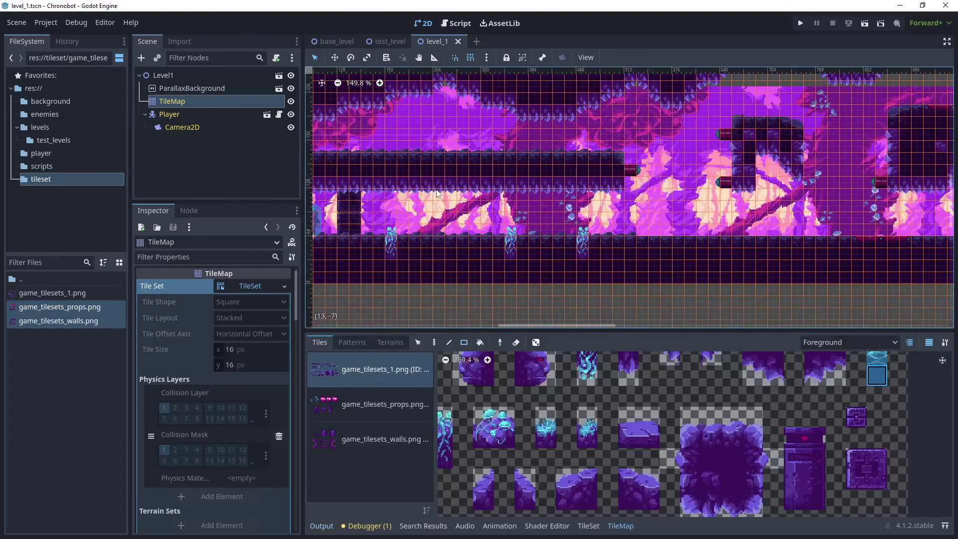
pyautogui.click(863, 344)
pyautogui.click(824, 370)
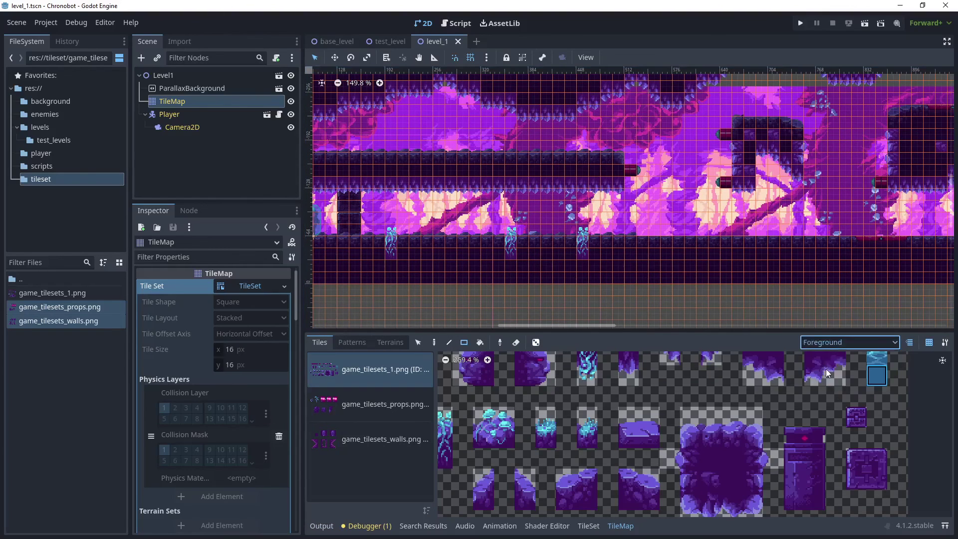
# Switch to the Background layer, back to Ground, then start a new playtest
pyautogui.click(855, 342)
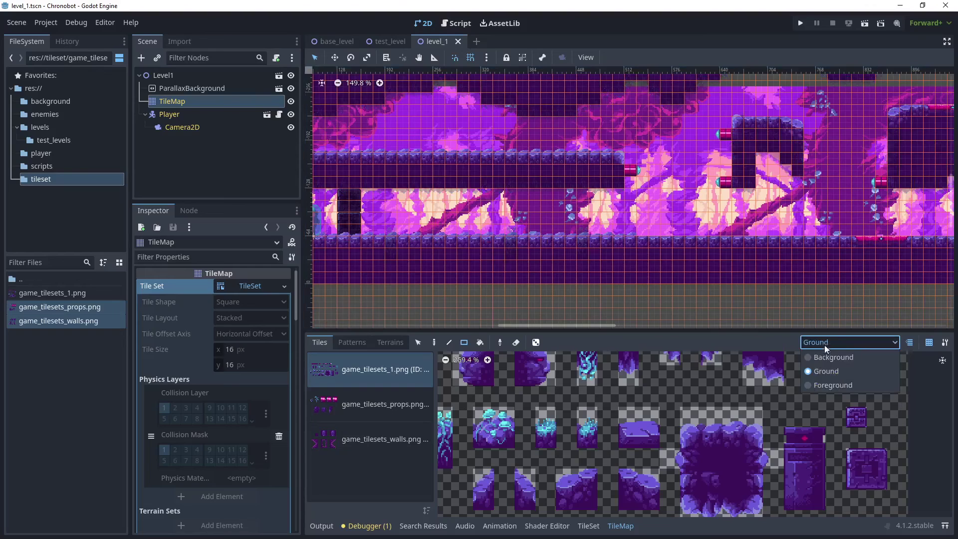
pyautogui.click(849, 355)
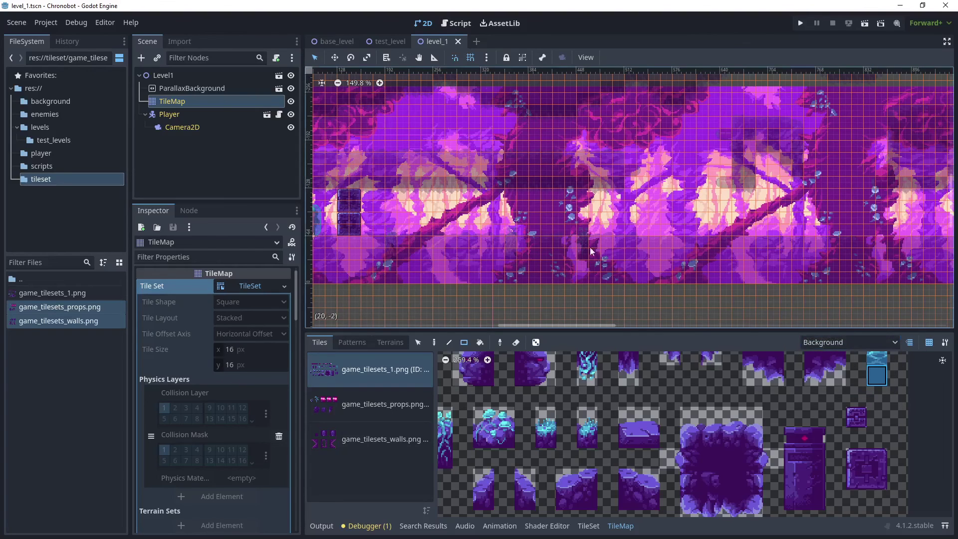
pyautogui.click(841, 341)
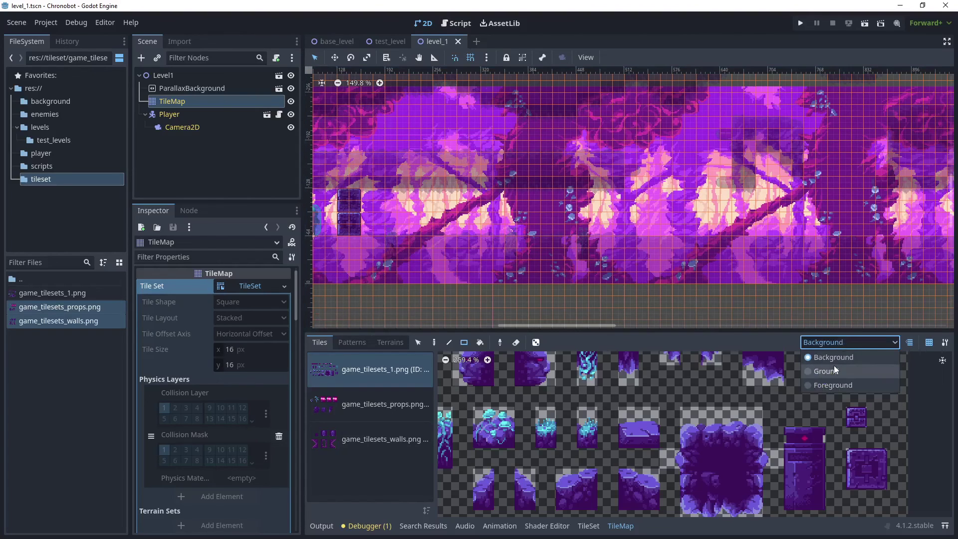
pyautogui.click(834, 371)
pyautogui.scroll(-1, 540, 207)
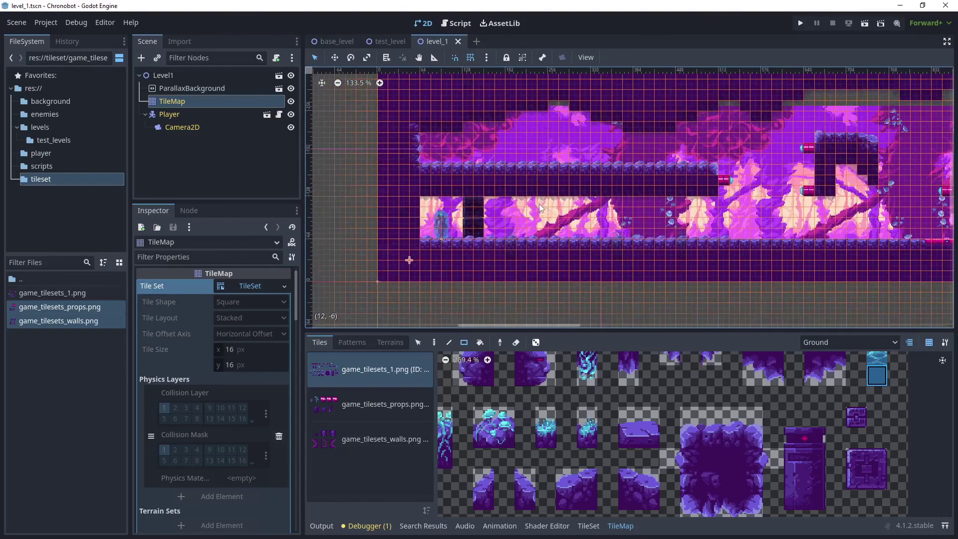
pyautogui.click(865, 25)
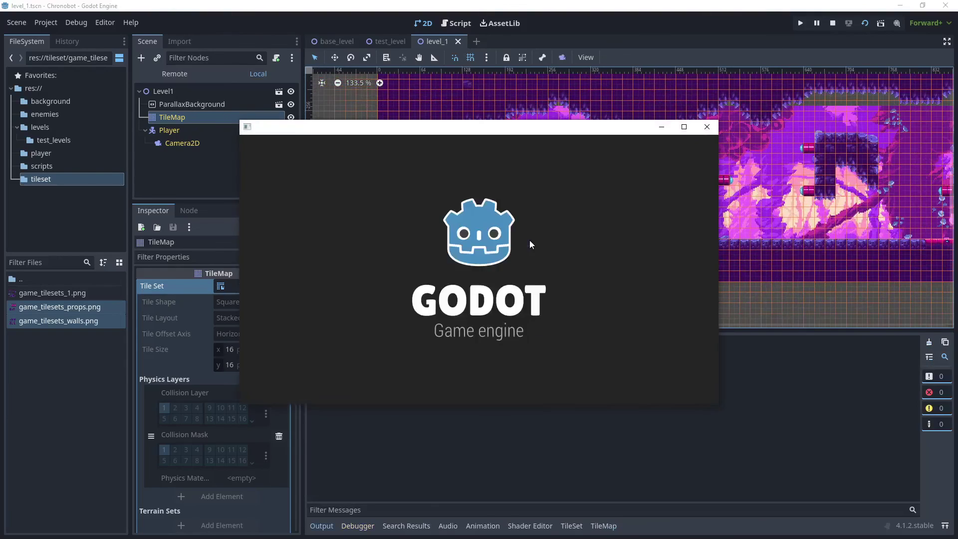
# Run and jump the player rightward across the platforms and past the water pools
pyautogui.press('Right')
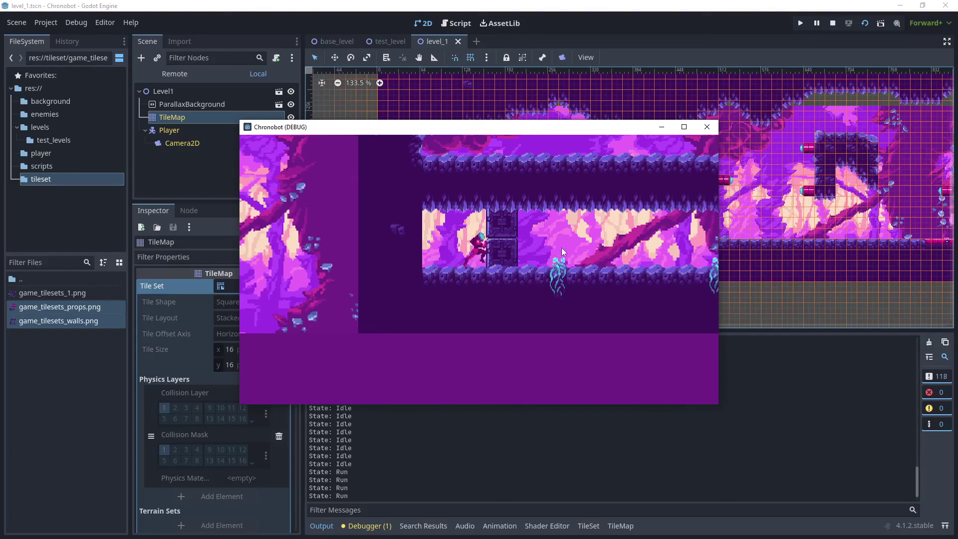
pyautogui.press('space')
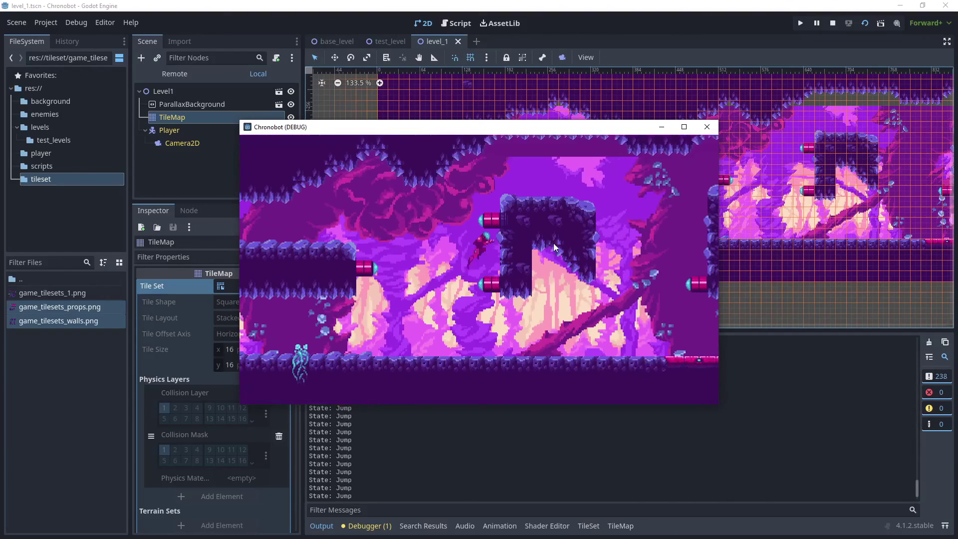
pyautogui.press('space')
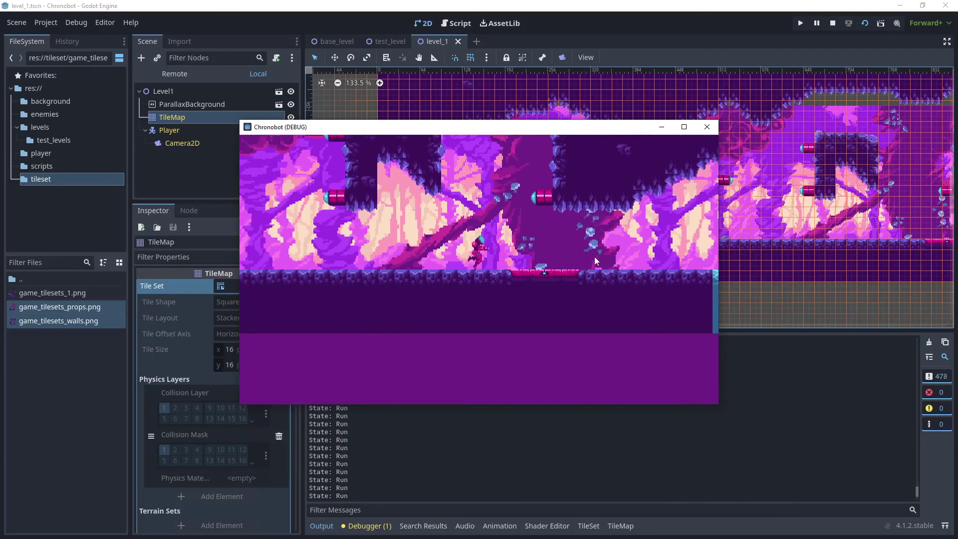
pyautogui.press('space')
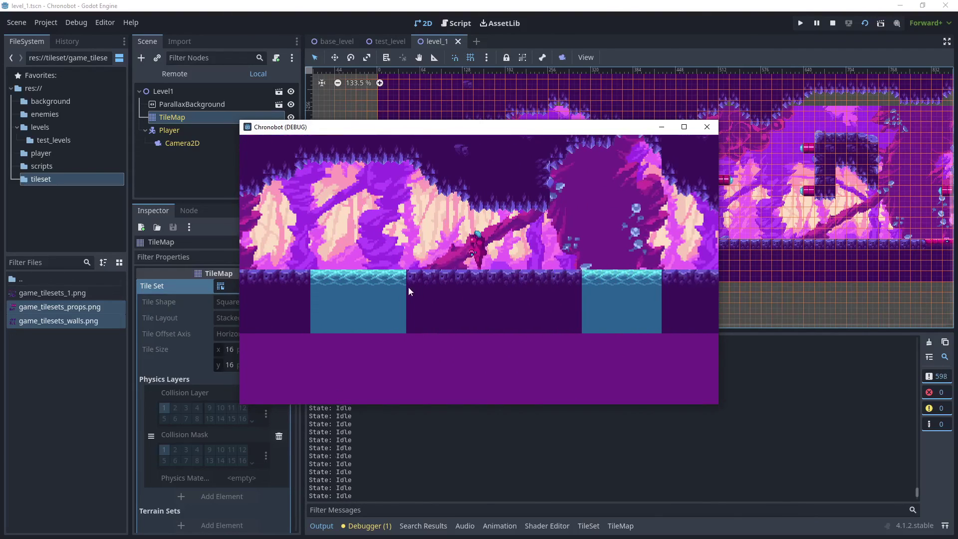
pyautogui.press('Right')
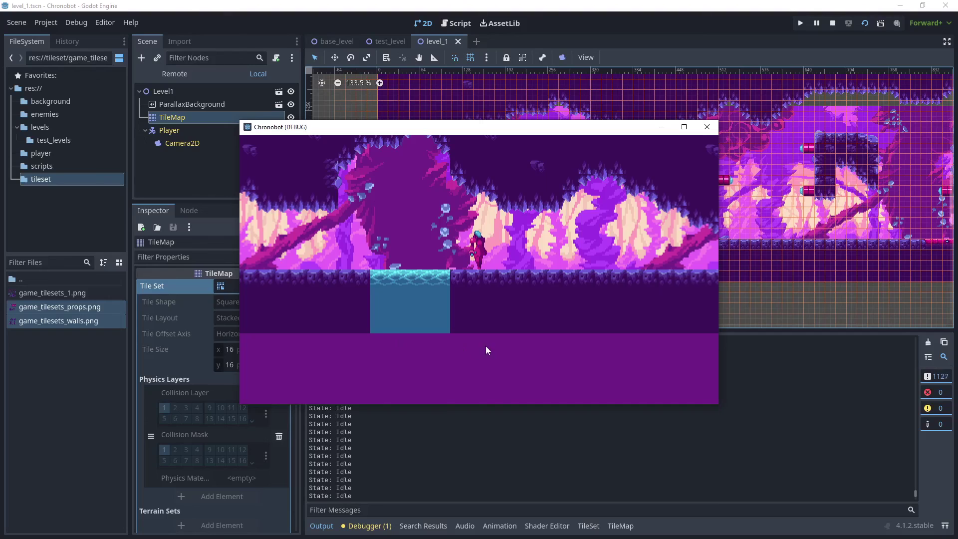
pyautogui.press('Right')
pyautogui.press('space')
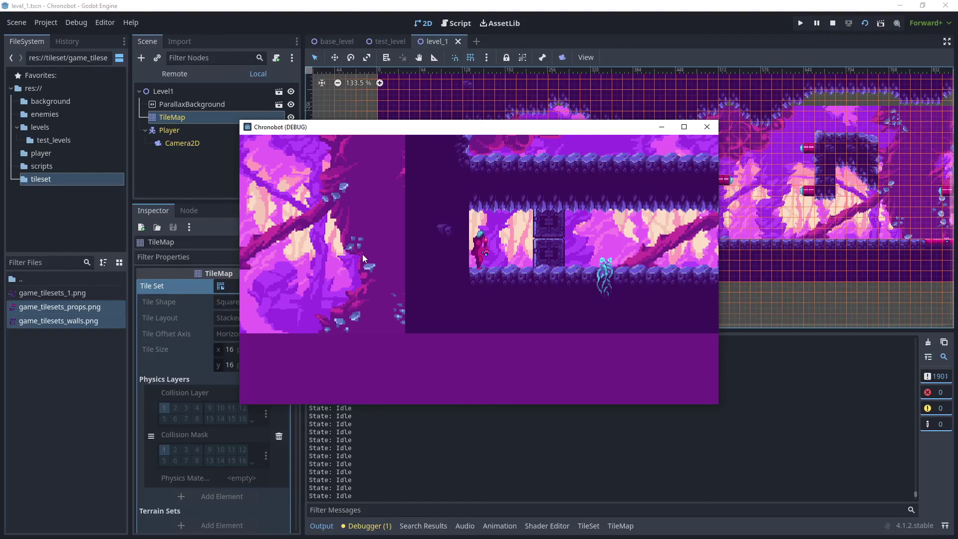
pyautogui.press('Left')
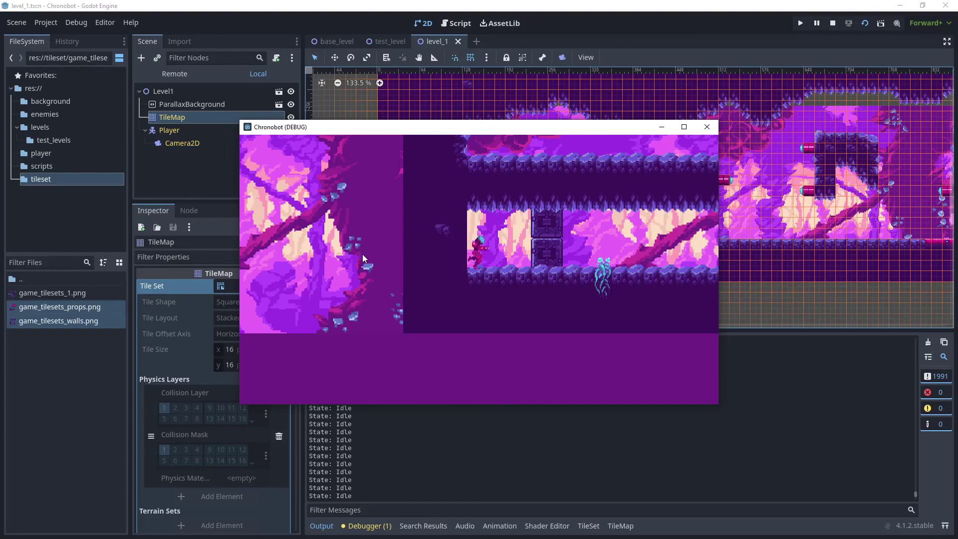
pyautogui.press('Right')
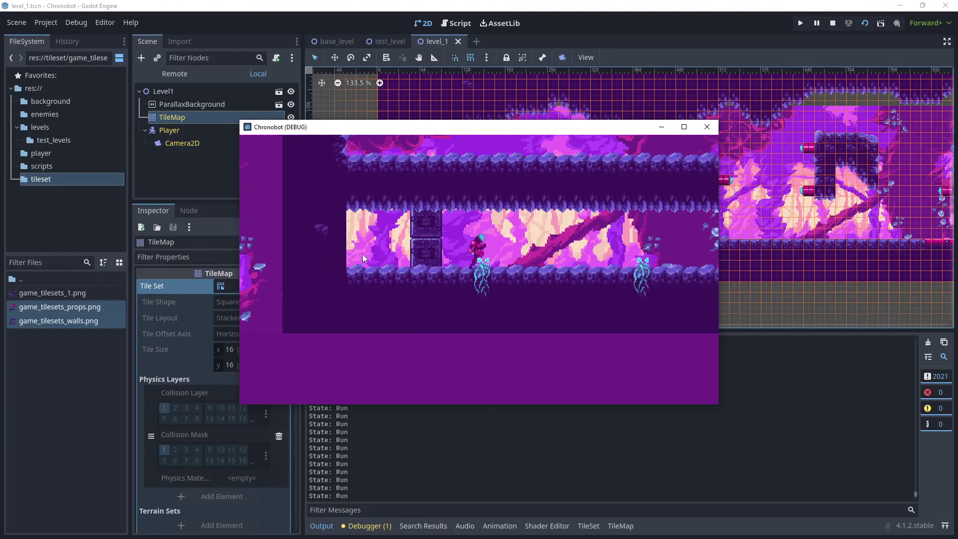
# Stop the running level_1 playtest
pyautogui.click(833, 24)
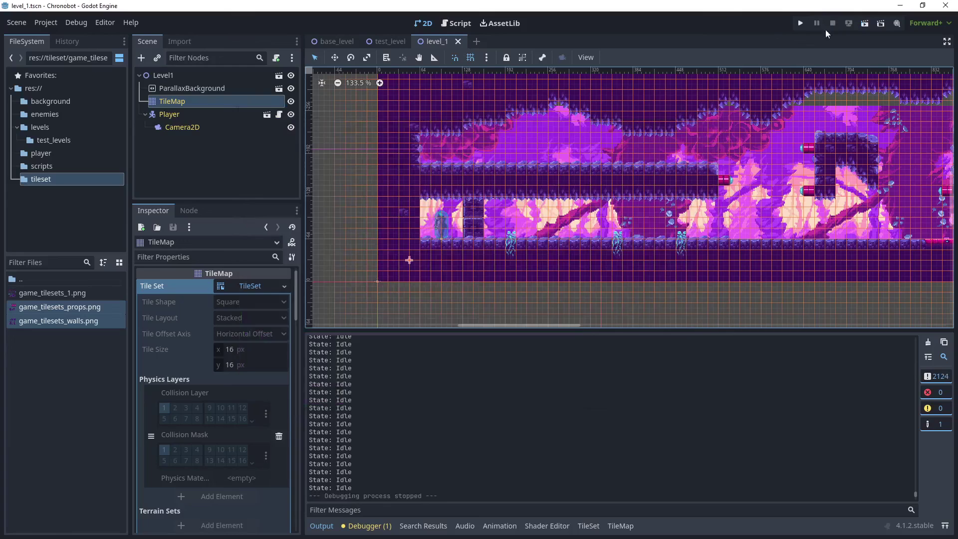